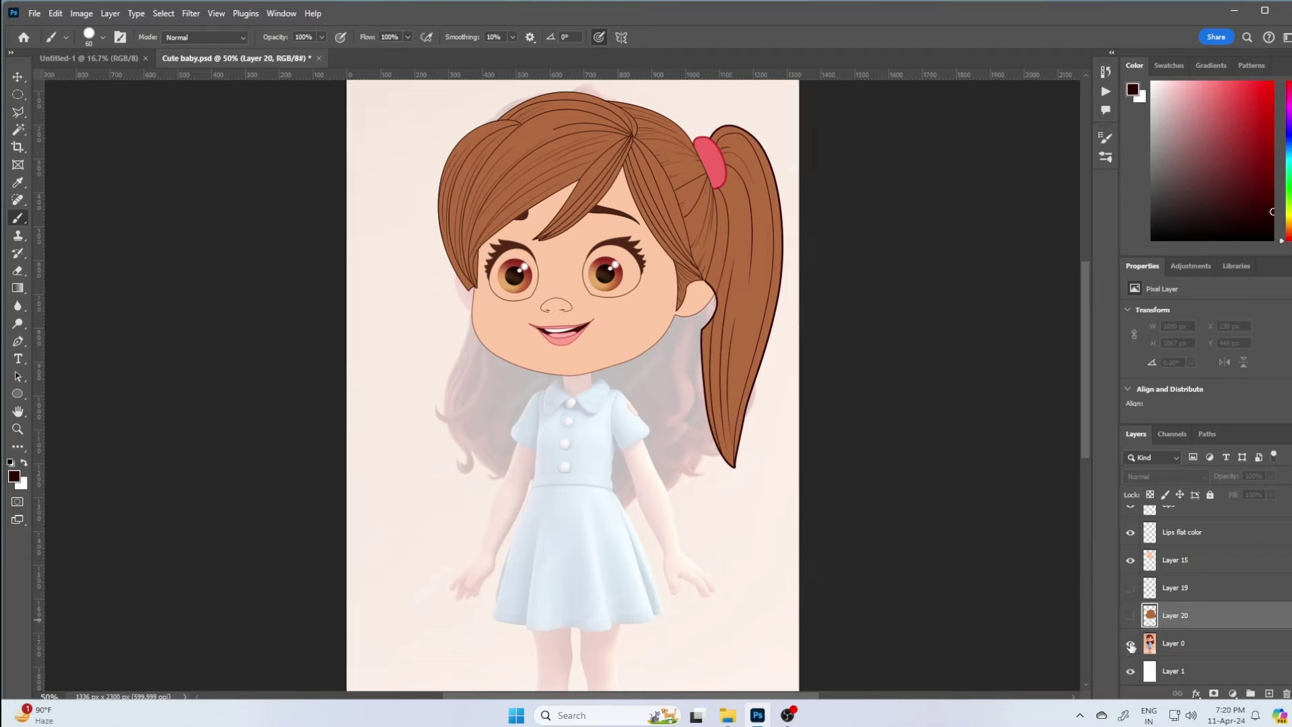
Toggle layer visibility to compare the drawing against the reference photo
{"action": "left_click", "coordinate": [1129, 644], "text": "alt"}
{"action": "left_click", "coordinate": [1129, 646], "text": "alt"}
{"action": "scroll", "coordinate": [1129, 510], "scroll_direction": "up", "scroll_amount": 1}
{"action": "scroll", "coordinate": [1129, 524], "scroll_direction": "up", "scroll_amount": 1}
{"action": "left_click", "coordinate": [1128, 542]}
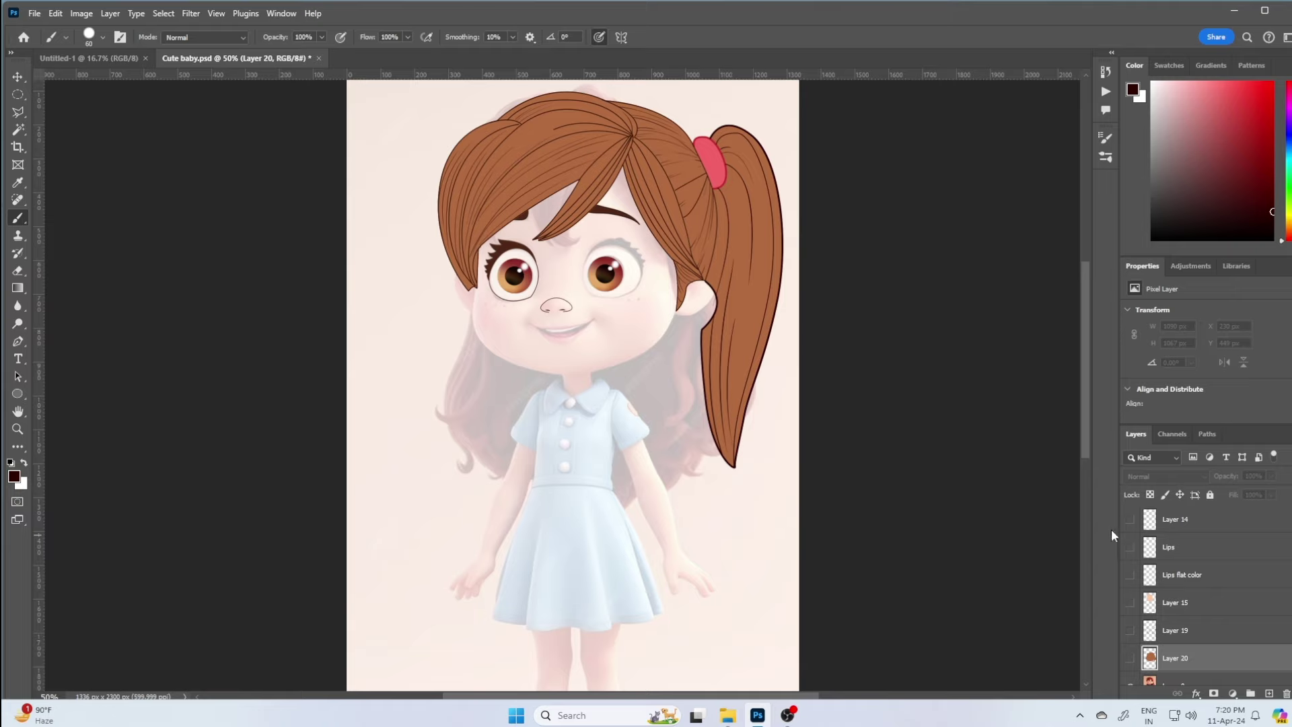
{"action": "key", "text": "ctrl+z"}
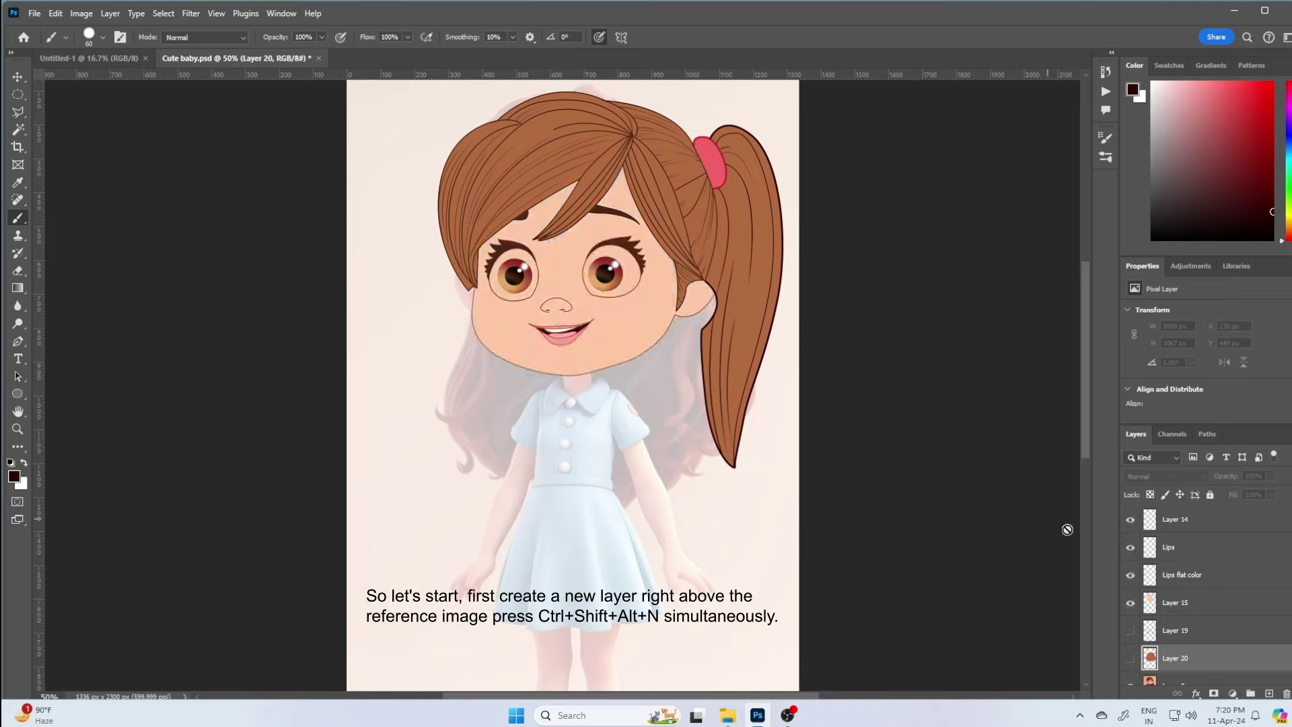
Add a new empty Layer 21 directly above the reference photo layer
{"action": "mouse_move", "coordinate": [720, 506]}
{"action": "left_mouse_down"}
{"action": "mouse_move", "coordinate": [756, 324]}
{"action": "mouse_move", "coordinate": [755, 340]}
{"action": "left_mouse_up"}
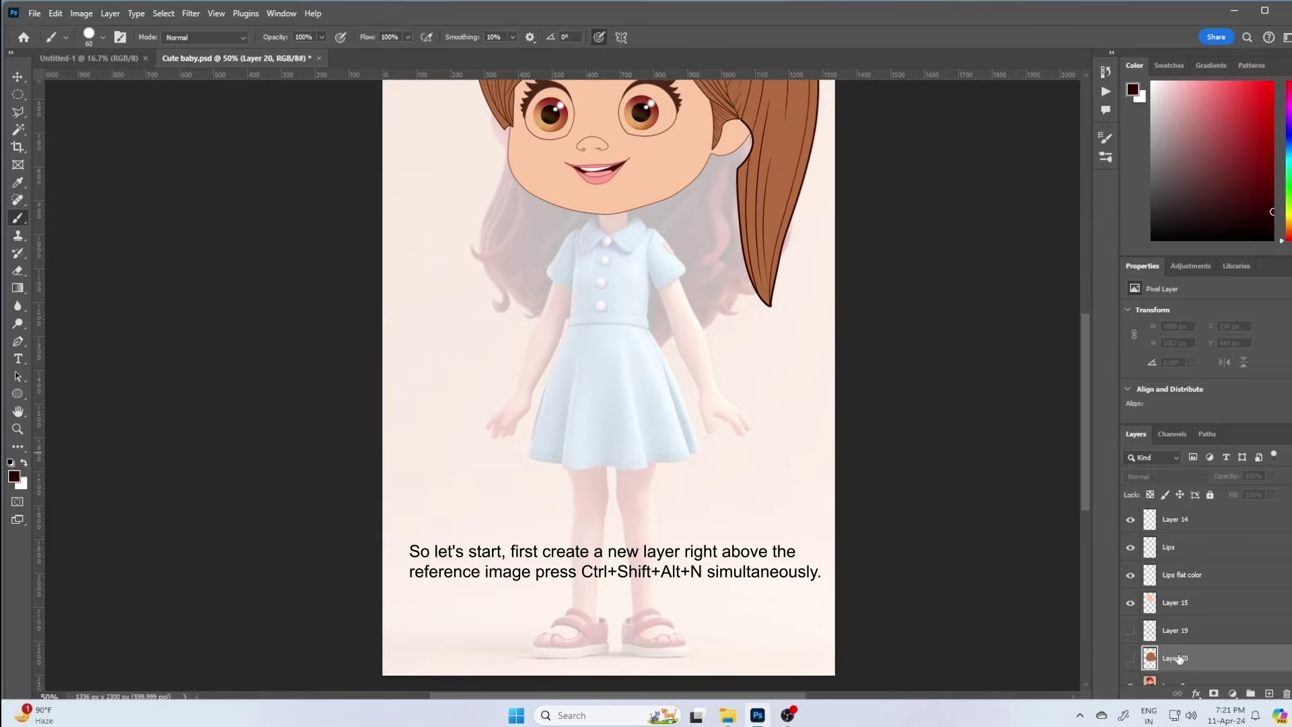
{"action": "left_click", "coordinate": [1214, 677]}
{"action": "key", "text": "ctrl+shift+alt+n"}
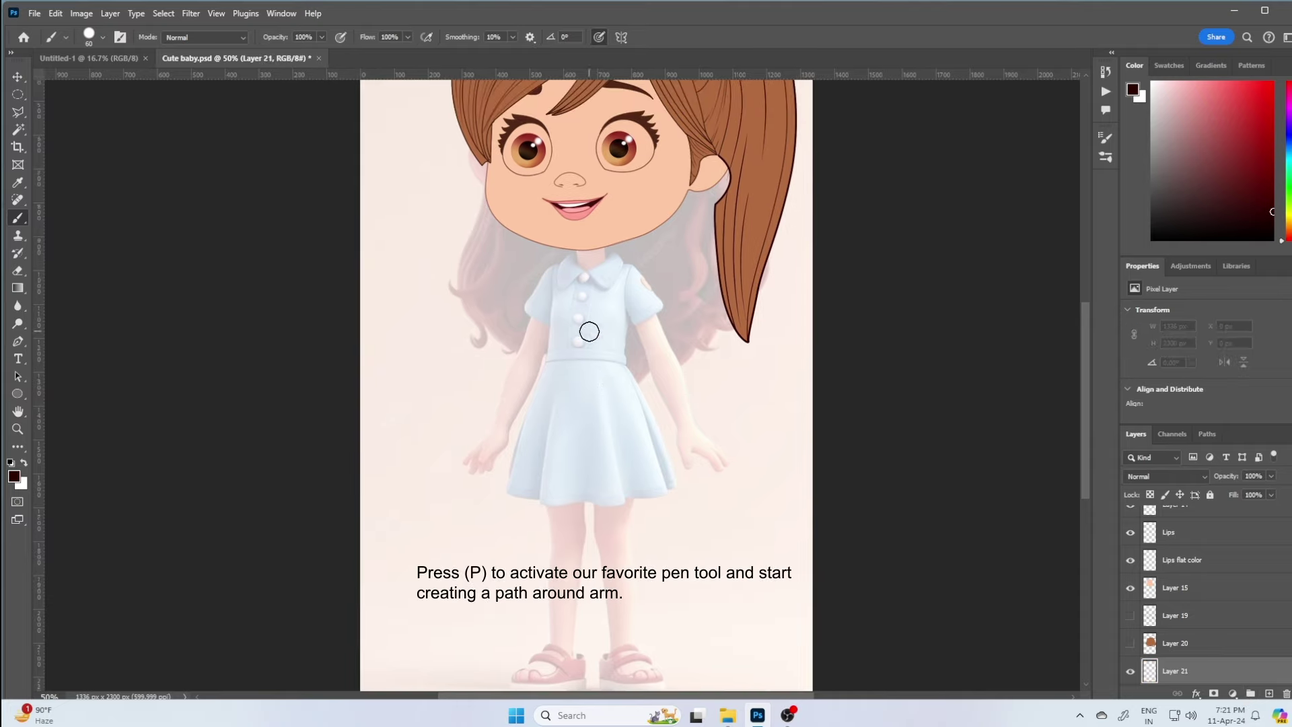
Start the Pen path below the chin and curve it toward the shoulder
{"action": "scroll", "coordinate": [596, 300], "scroll_direction": "up", "scroll_amount": 2}
{"action": "left_click_drag", "start_coordinate": [645, 477], "coordinate": [677, 639]}
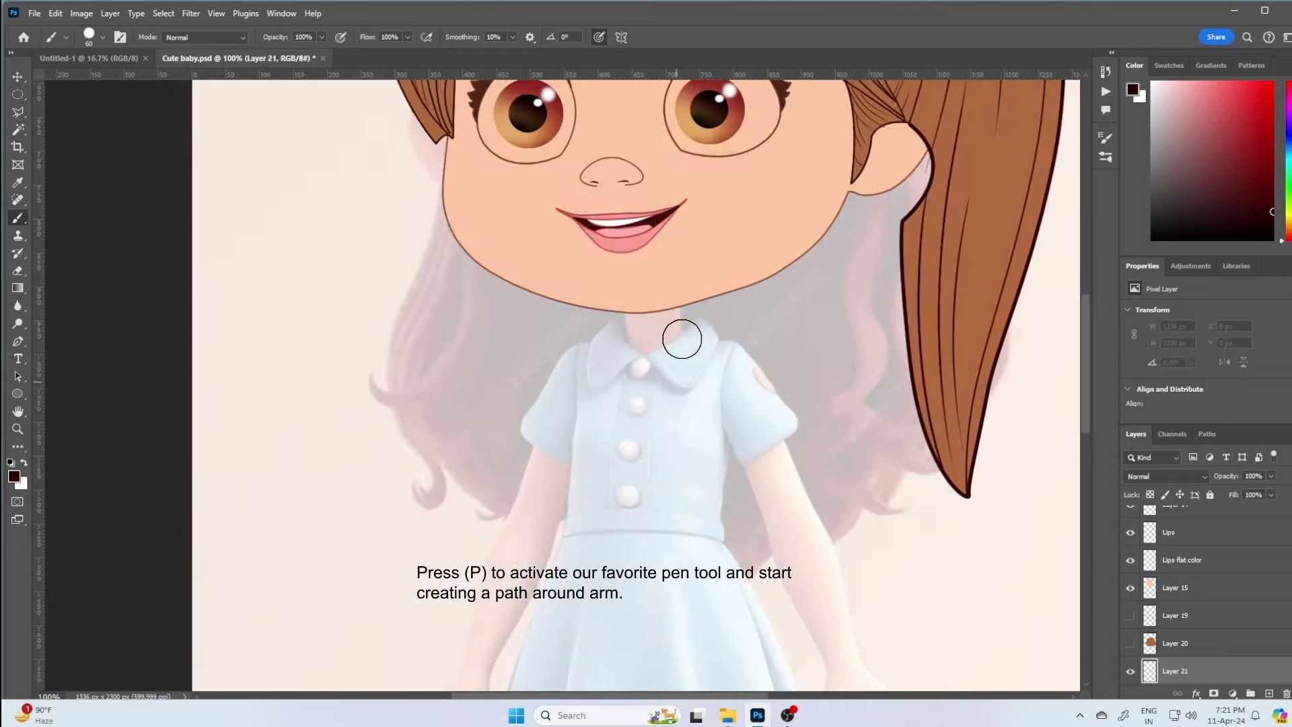
{"action": "key", "text": "p"}
{"action": "left_click", "coordinate": [680, 285]}
{"action": "mouse_move", "coordinate": [682, 326]}
{"action": "left_mouse_down"}
{"action": "mouse_move", "coordinate": [684, 338]}
{"action": "mouse_move", "coordinate": [706, 318]}
{"action": "left_mouse_up"}
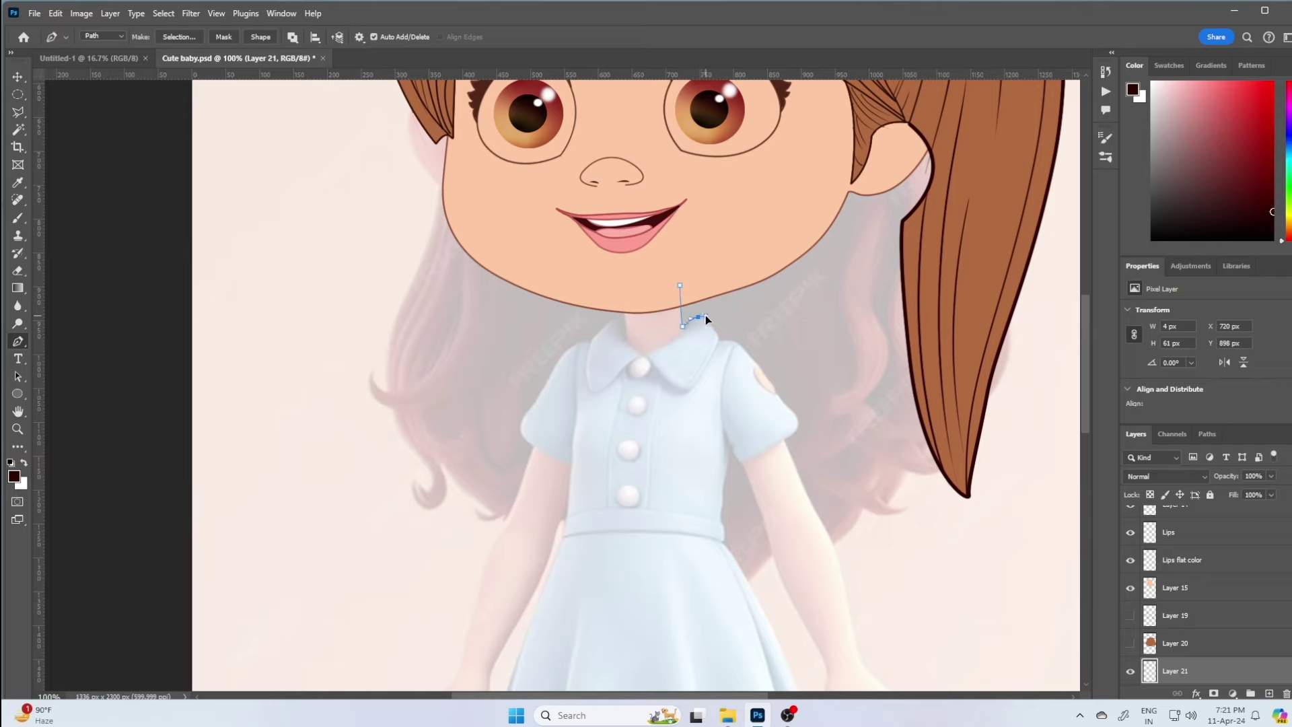
{"action": "left_click", "coordinate": [719, 333]}
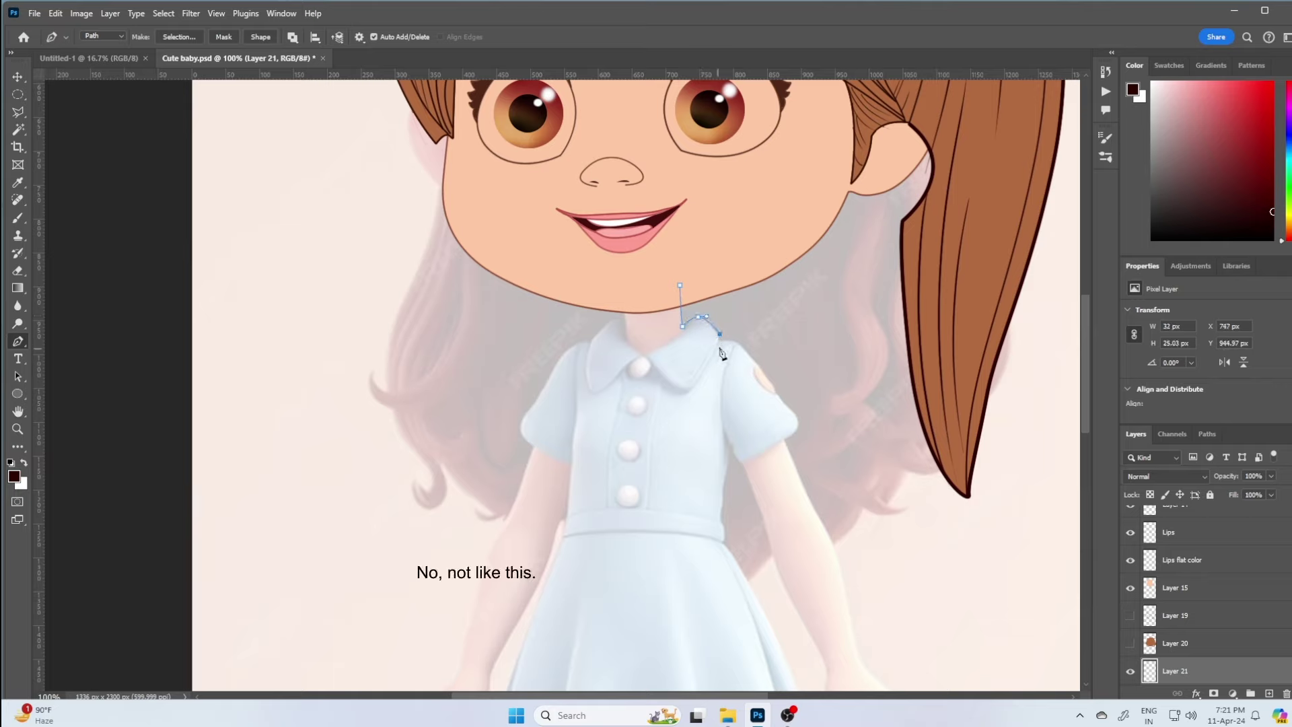
{"action": "key", "text": "ctrl+z"}
{"action": "key", "text": "ctrl+z"}
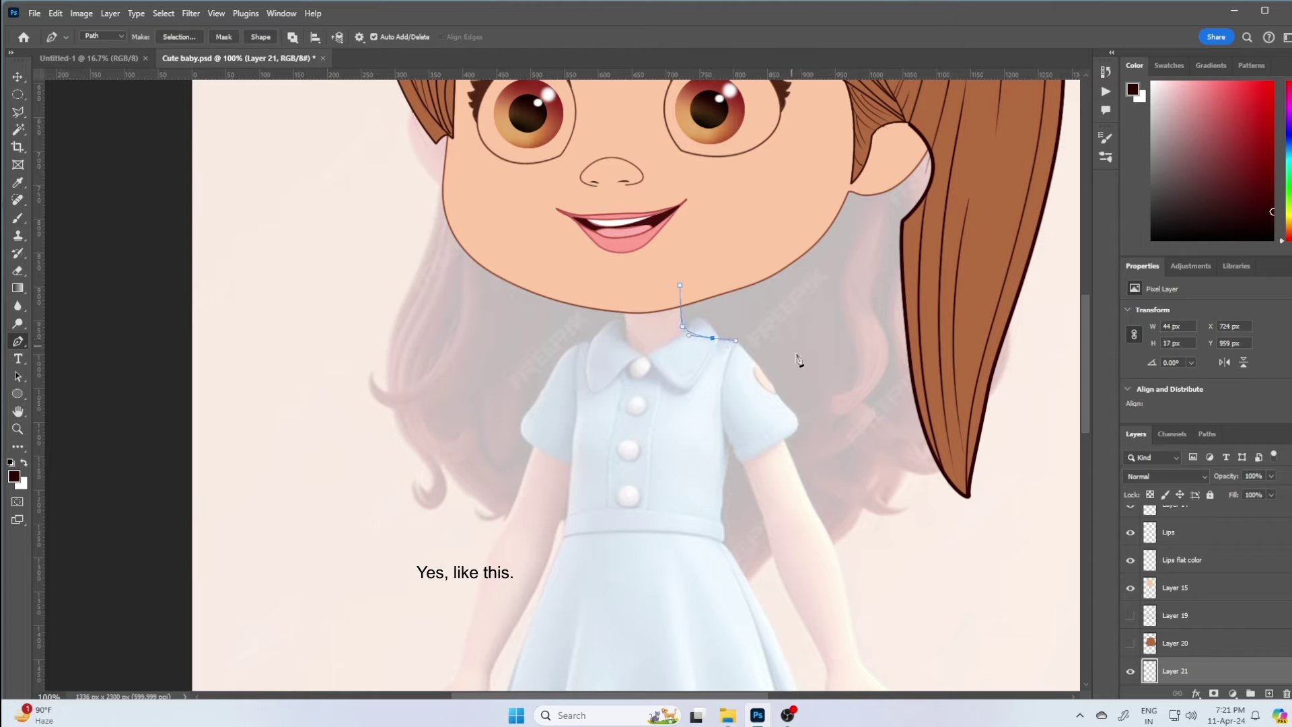
Extend the path along the collar and down the outer arm to the hand
{"action": "left_click_drag", "start_coordinate": [750, 358], "coordinate": [760, 372]}
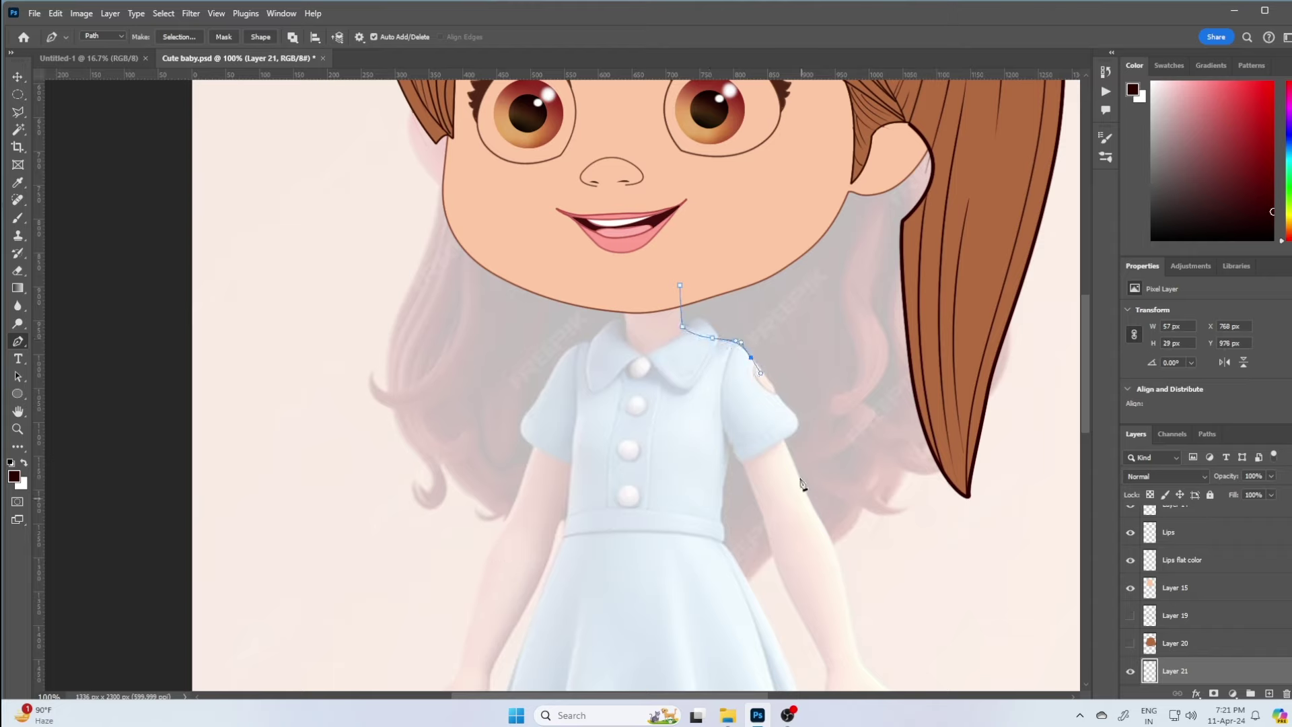
{"action": "left_click_drag", "start_coordinate": [795, 463], "coordinate": [802, 474]}
{"action": "left_click_drag", "start_coordinate": [821, 539], "coordinate": [683, 333]}
{"action": "left_click", "coordinate": [678, 304]}
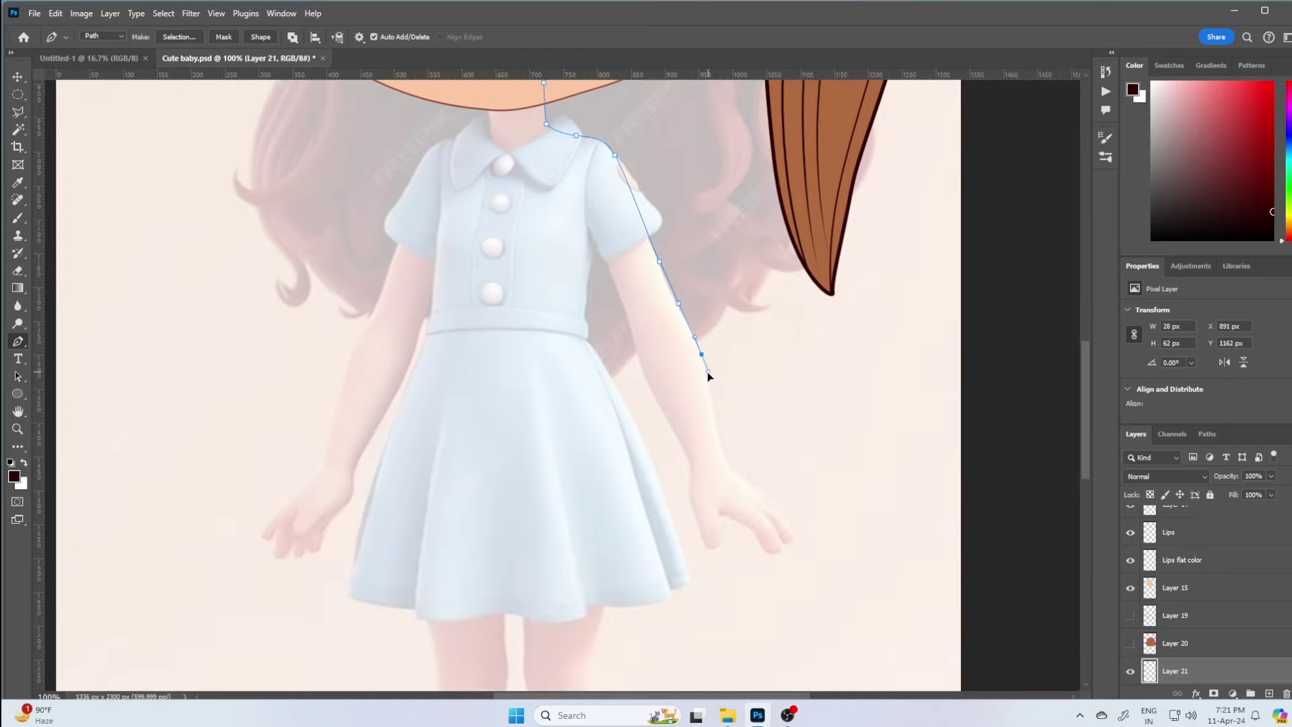
{"action": "left_click", "coordinate": [708, 373]}
{"action": "left_click", "coordinate": [730, 465]}
{"action": "left_click", "coordinate": [770, 498]}
{"action": "left_click_drag", "start_coordinate": [787, 520], "coordinate": [750, 526]}
Trace the path around the fingertips and thumb, then back up the inner arm
{"action": "left_click", "coordinate": [794, 538]}
{"action": "left_click", "coordinate": [783, 542]}
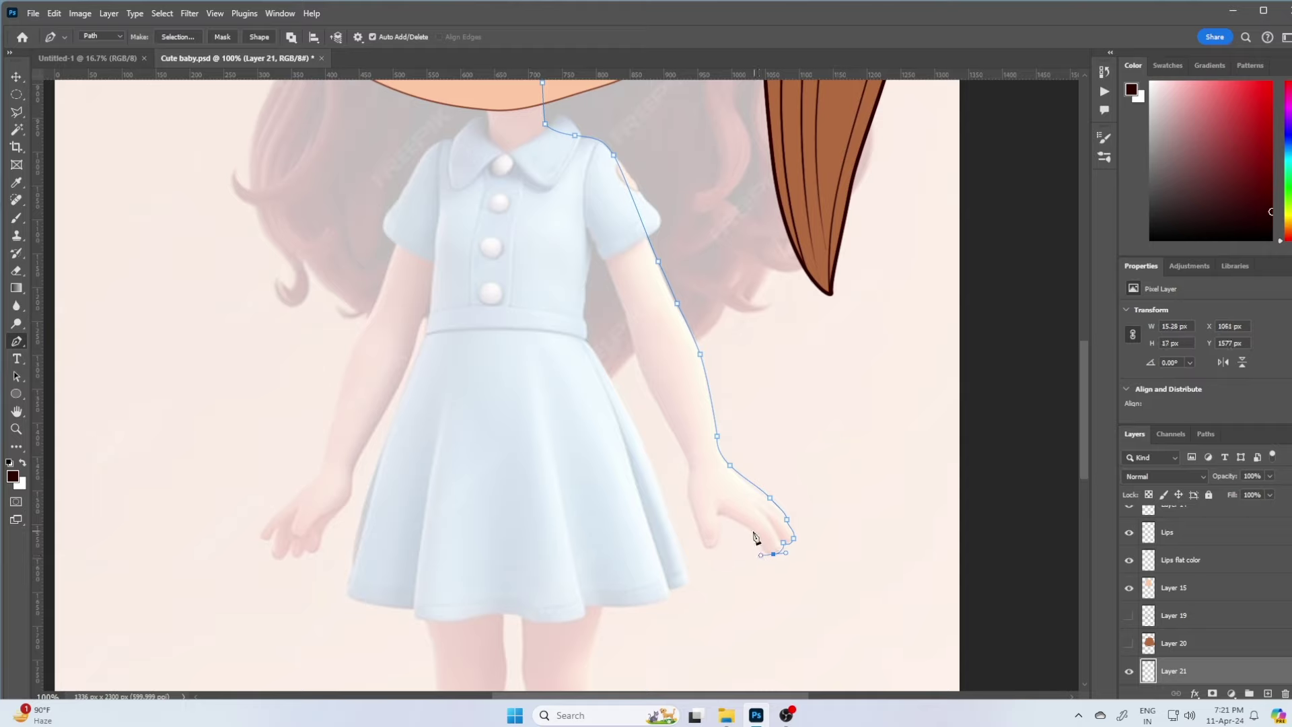
{"action": "left_click", "coordinate": [720, 513]}
{"action": "left_click", "coordinate": [716, 542]}
{"action": "left_click_drag", "start_coordinate": [705, 546], "coordinate": [695, 523]}
{"action": "left_click", "coordinate": [694, 520]}
{"action": "left_click", "coordinate": [687, 491]}
{"action": "left_click", "coordinate": [688, 462]}
{"action": "left_click", "coordinate": [646, 379]}
{"action": "left_click", "coordinate": [633, 348]}
{"action": "left_click", "coordinate": [608, 275]}
Curve the path at the armpit and trace down the dress side and leg
{"action": "left_click", "coordinate": [586, 230]}
{"action": "left_click_drag", "start_coordinate": [583, 311], "coordinate": [624, 360]}
{"action": "key", "text": "ctrl+z"}
{"action": "key", "text": "ctrl+z"}
{"action": "left_click_drag", "start_coordinate": [625, 303], "coordinate": [619, 320]}
{"action": "scroll", "coordinate": [623, 404], "scroll_direction": "down", "scroll_amount": 3}
{"action": "left_click", "coordinate": [650, 334]}
{"action": "left_click", "coordinate": [631, 471]}
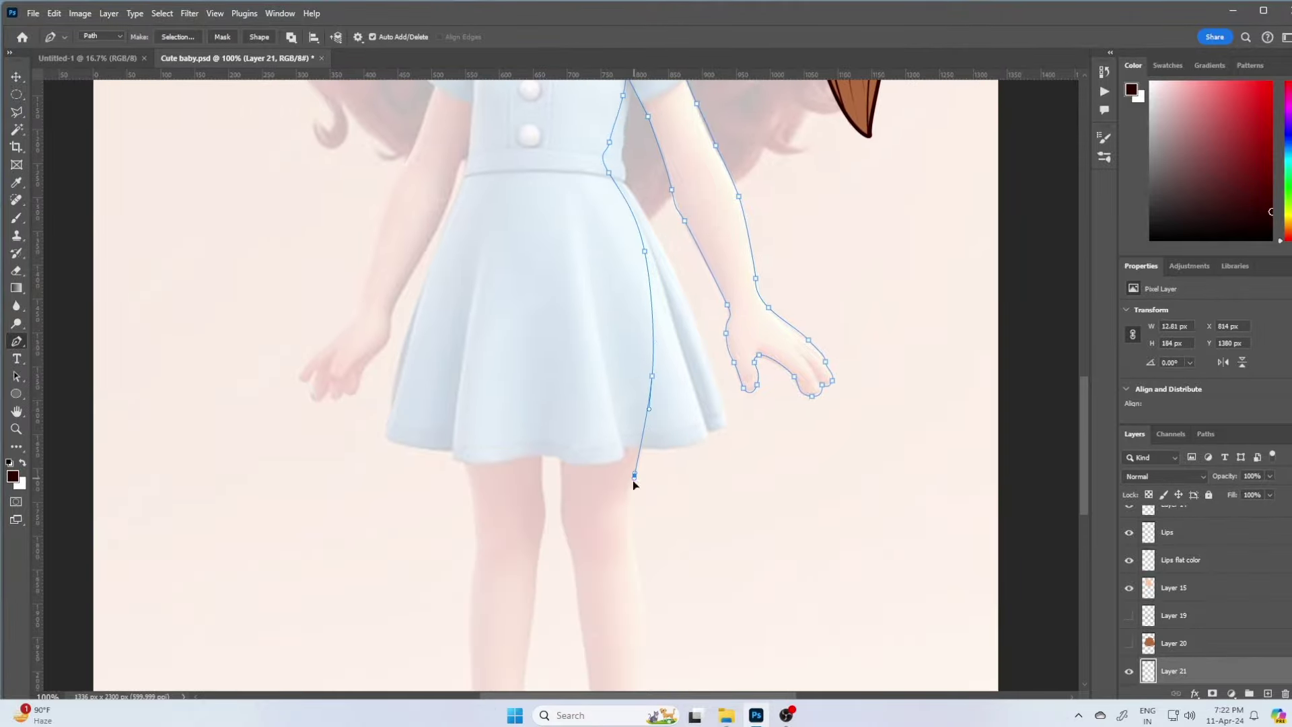
{"action": "scroll", "coordinate": [633, 479], "scroll_direction": "down", "scroll_amount": 3}
{"action": "left_click", "coordinate": [645, 367]}
{"action": "left_click", "coordinate": [630, 470]}
Trace the path around the sandal toe, along the sole and up the inner leg
{"action": "left_click", "coordinate": [678, 520]}
{"action": "left_click_drag", "start_coordinate": [698, 543], "coordinate": [700, 591]}
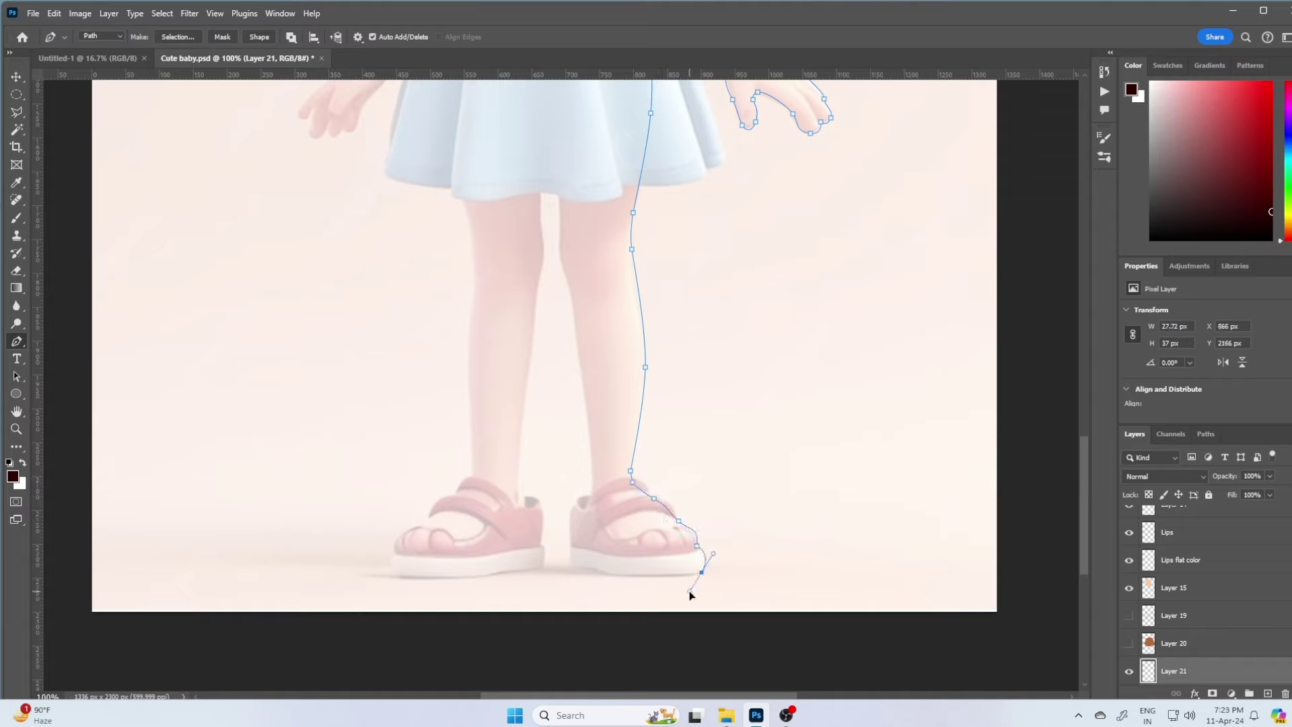
{"action": "mouse_move", "coordinate": [606, 573]}
{"action": "left_mouse_down"}
{"action": "mouse_move", "coordinate": [578, 573]}
{"action": "mouse_move", "coordinate": [601, 576]}
{"action": "mouse_move", "coordinate": [573, 553]}
{"action": "left_mouse_up"}
{"action": "left_click", "coordinate": [594, 492]}
{"action": "scroll", "coordinate": [605, 496], "scroll_direction": "up", "scroll_amount": 2}
{"action": "left_click_drag", "start_coordinate": [592, 481], "coordinate": [583, 464]}
Continue the path up the inner leg and middle of the skirt, closing it at the neck
{"action": "left_click", "coordinate": [585, 419]}
{"action": "left_click", "coordinate": [572, 364]}
{"action": "mouse_move", "coordinate": [573, 330]}
{"action": "left_mouse_down"}
{"action": "mouse_move", "coordinate": [571, 314]}
{"action": "mouse_move", "coordinate": [564, 325]}
{"action": "left_mouse_up"}
{"action": "scroll", "coordinate": [571, 314], "scroll_direction": "up", "scroll_amount": 3}
{"action": "left_click", "coordinate": [568, 332]}
{"action": "left_click", "coordinate": [555, 250]}
{"action": "left_click_drag", "start_coordinate": [568, 280], "coordinate": [567, 501]}
{"action": "left_click", "coordinate": [562, 183]}
Zoom out to view the whole traced figure and add a new empty layer
{"action": "key", "text": "ctrl+minus"}
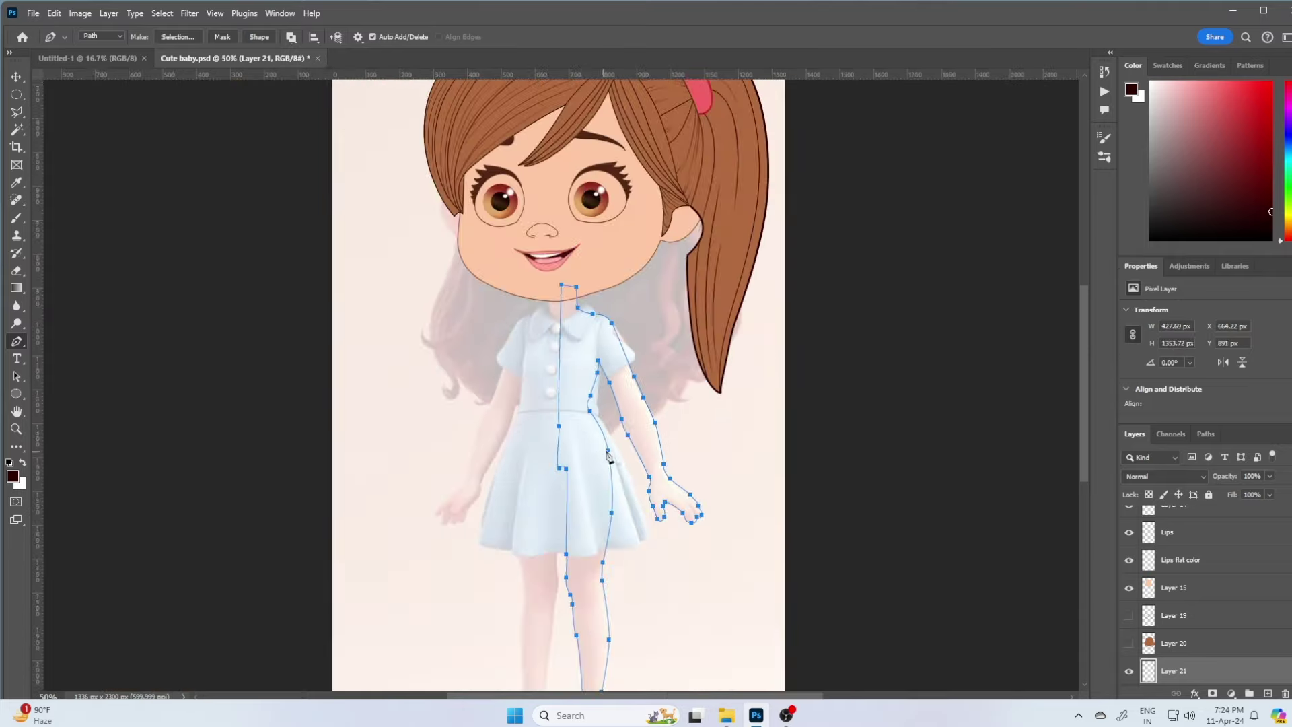
{"action": "scroll", "coordinate": [695, 303], "scroll_direction": "down", "scroll_amount": 2}
{"action": "key", "text": "ctrl+minus"}
{"action": "key", "text": "ctrl+plus"}
{"action": "left_click", "coordinate": [1268, 693]}
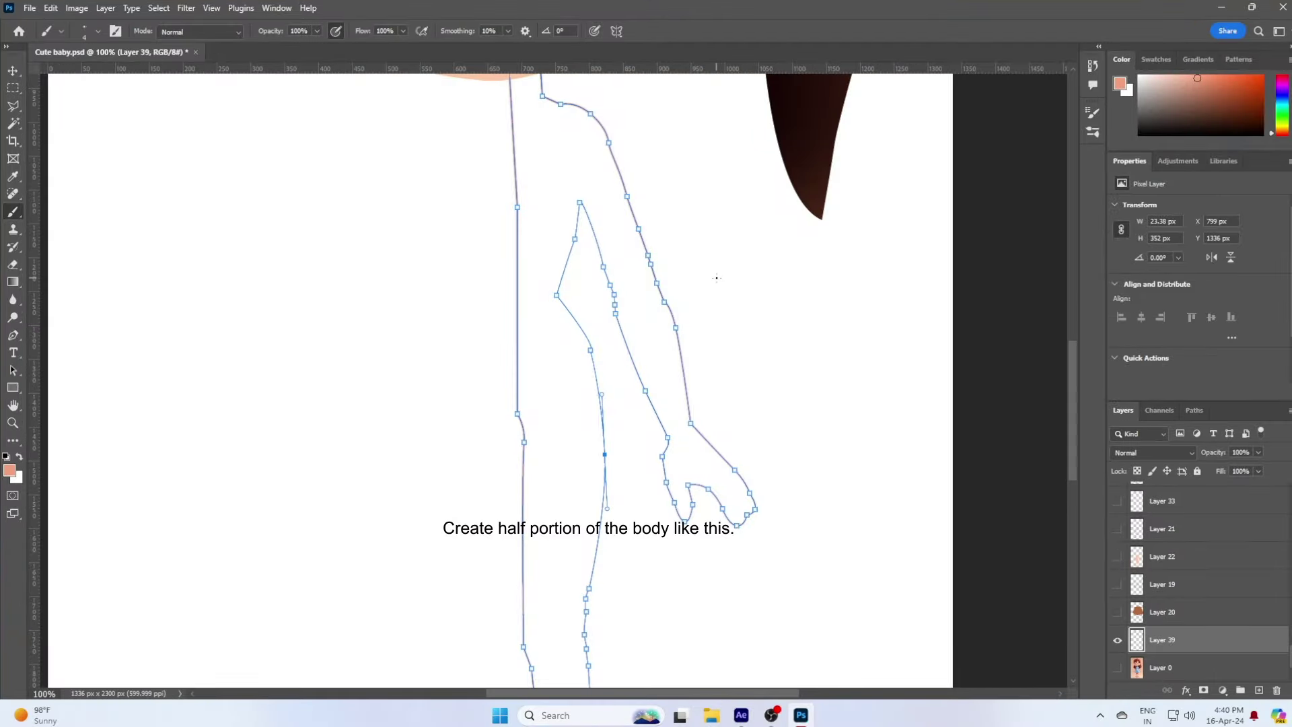
{"action": "key", "text": "p"}
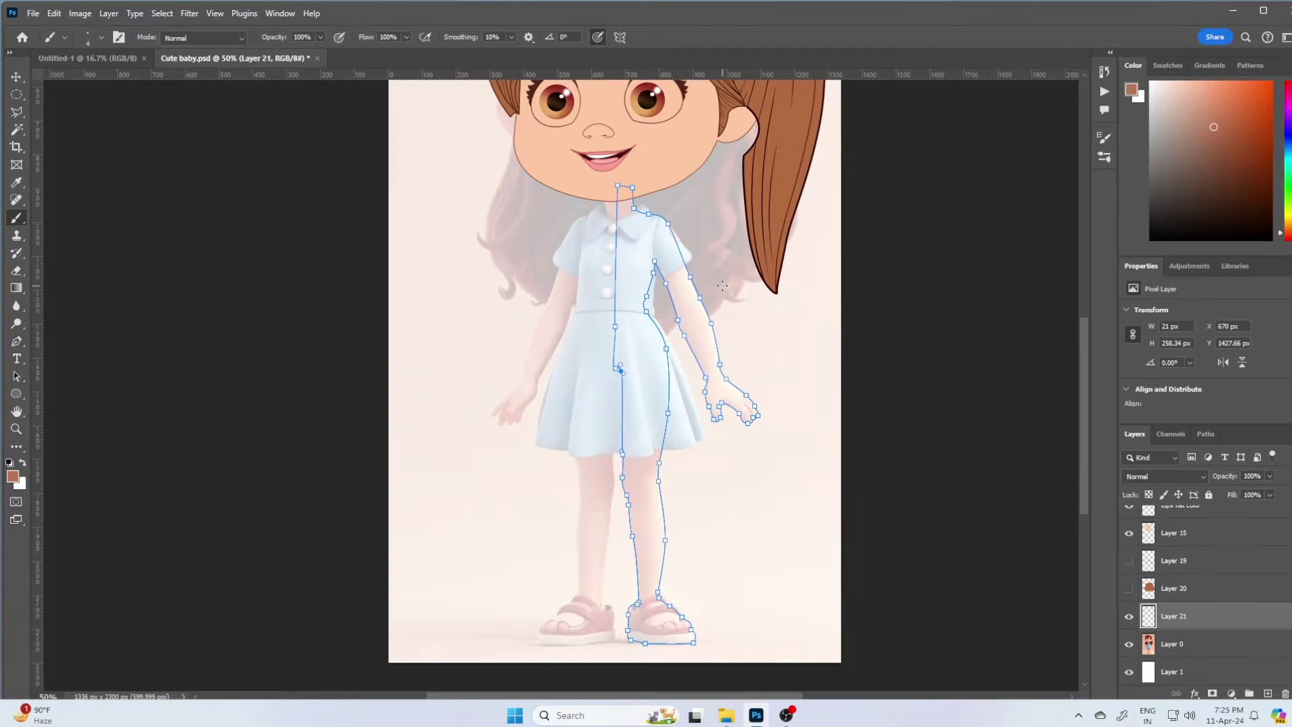
Stroke the half-body path in brown with pressure simulation off
{"action": "key", "text": "p"}
{"action": "right_click", "coordinate": [699, 283]}
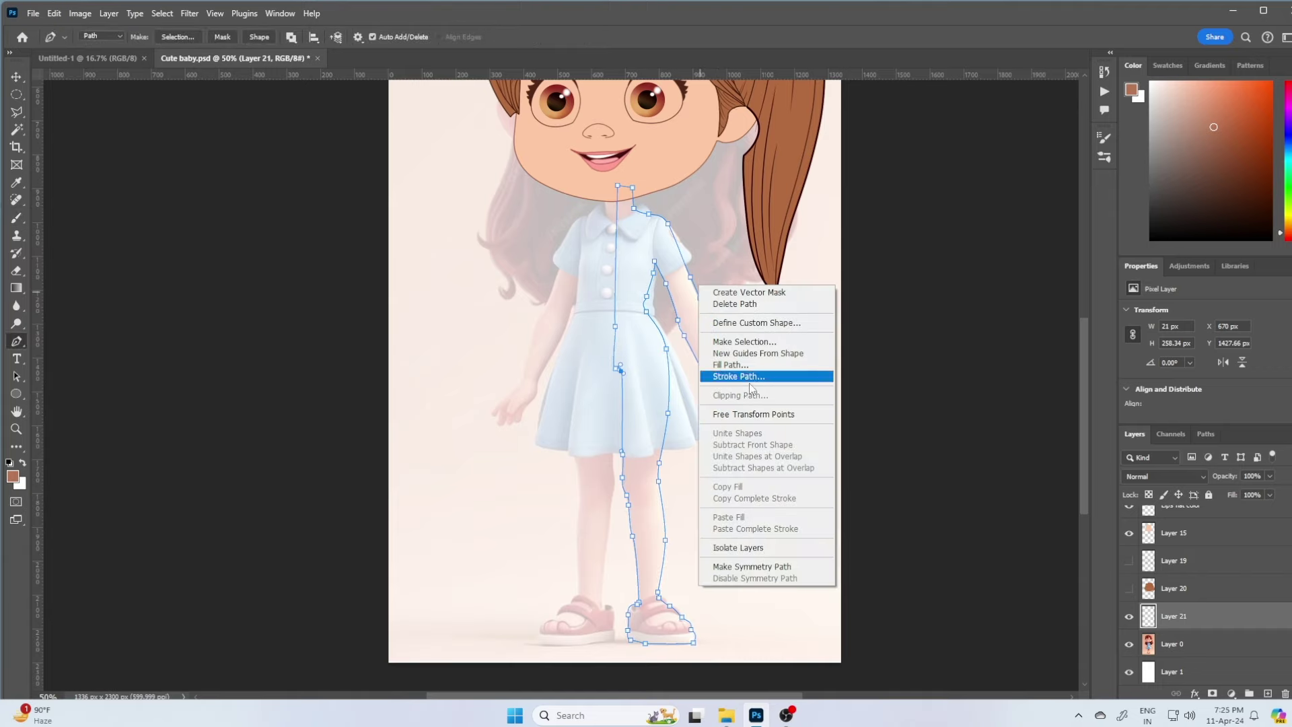
{"action": "left_click", "coordinate": [716, 373]}
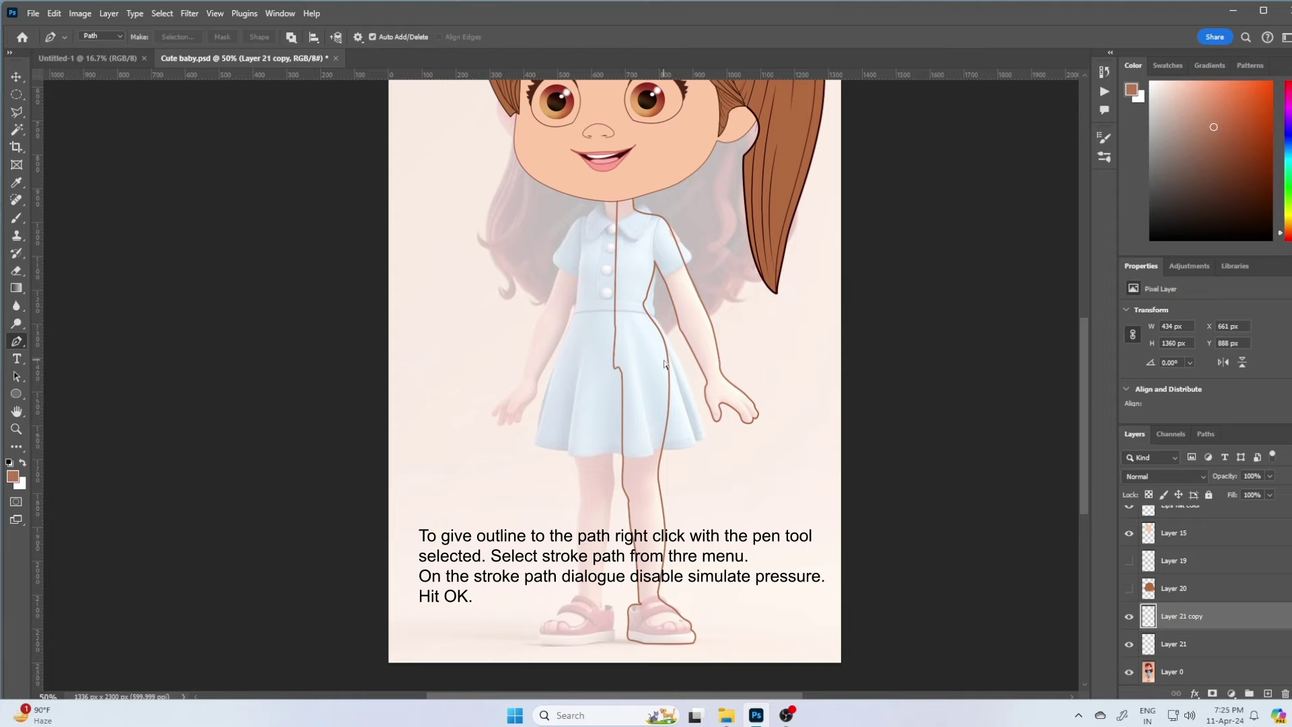
Flip the outline copy horizontally around its left edge and align it to the other half
{"action": "key", "text": "ctrl+t"}
{"action": "right_click", "coordinate": [724, 369]}
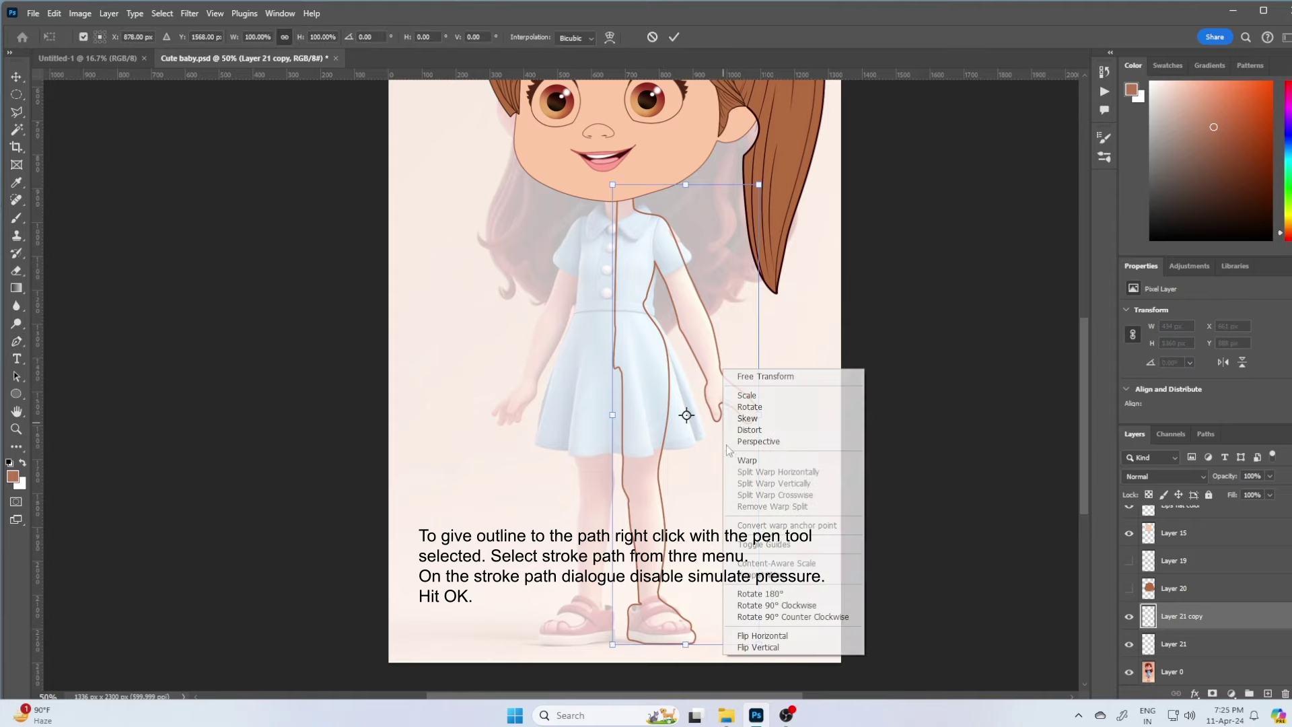
{"action": "left_click", "coordinate": [771, 636]}
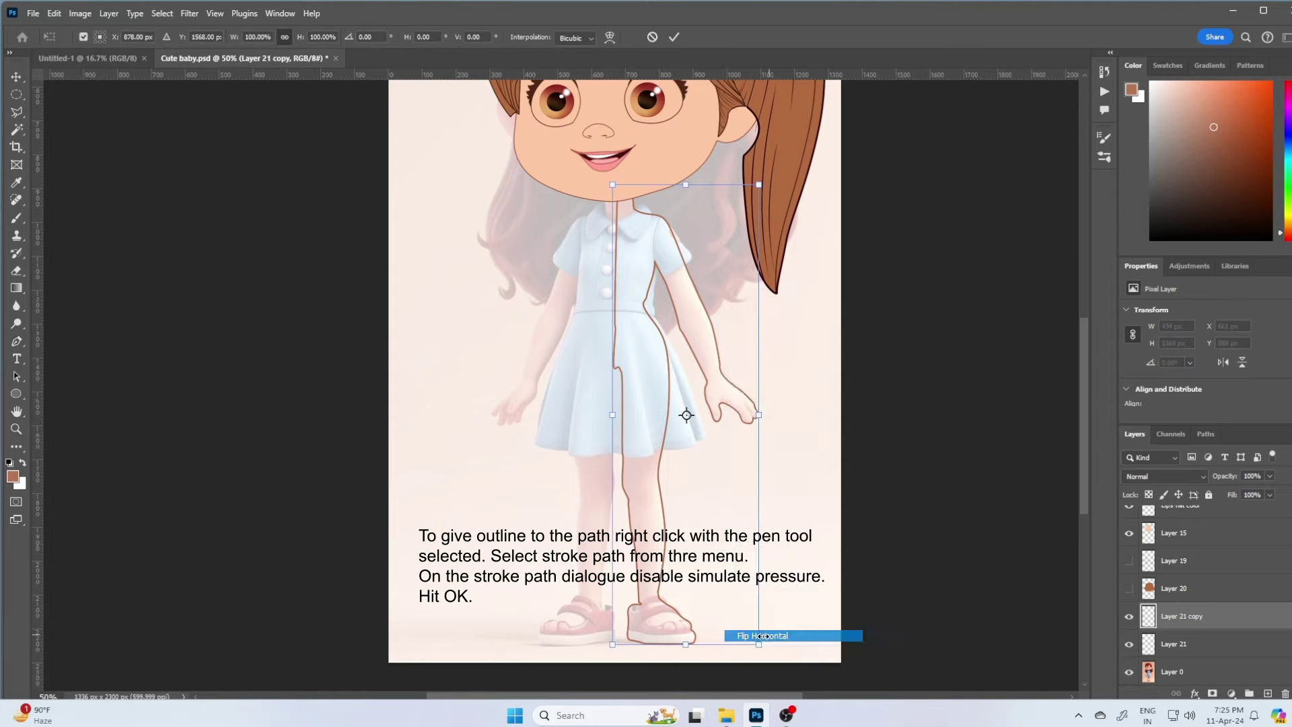
{"action": "key", "text": "ctrl+z"}
{"action": "left_click_drag", "start_coordinate": [686, 415], "coordinate": [613, 415]}
{"action": "right_click", "coordinate": [679, 396]}
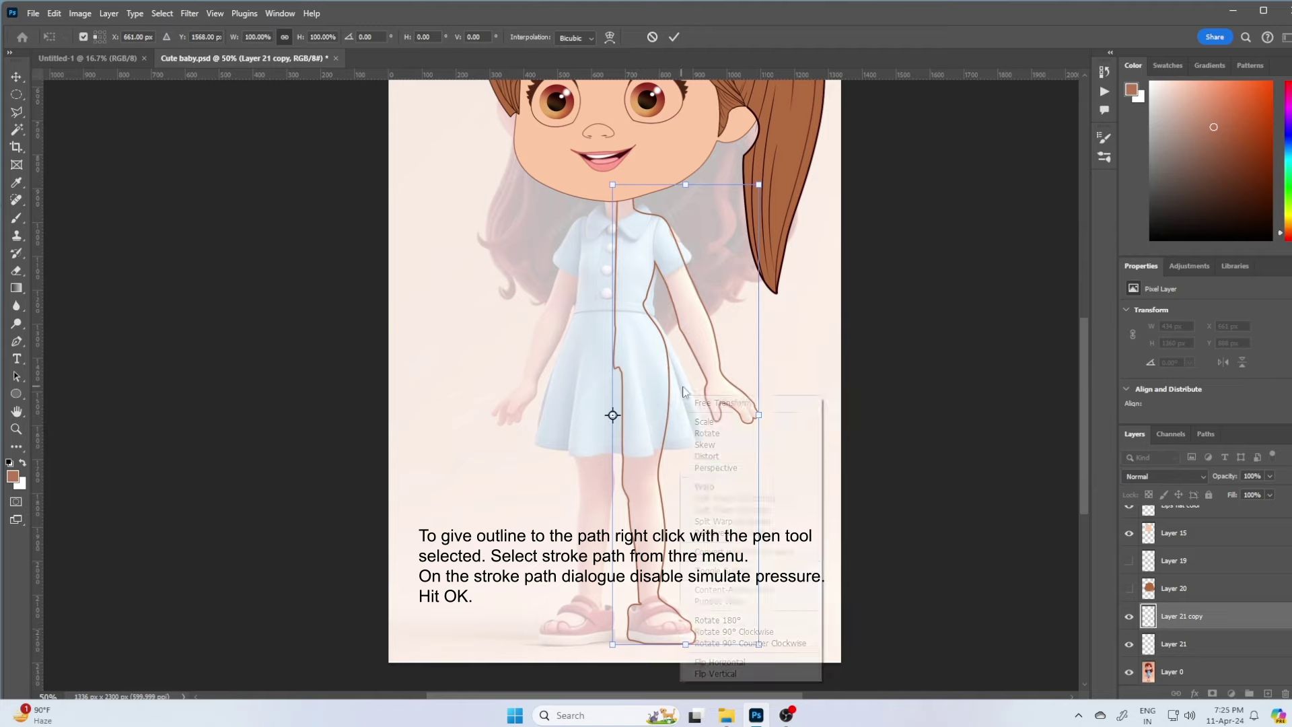
{"action": "left_click", "coordinate": [712, 663]}
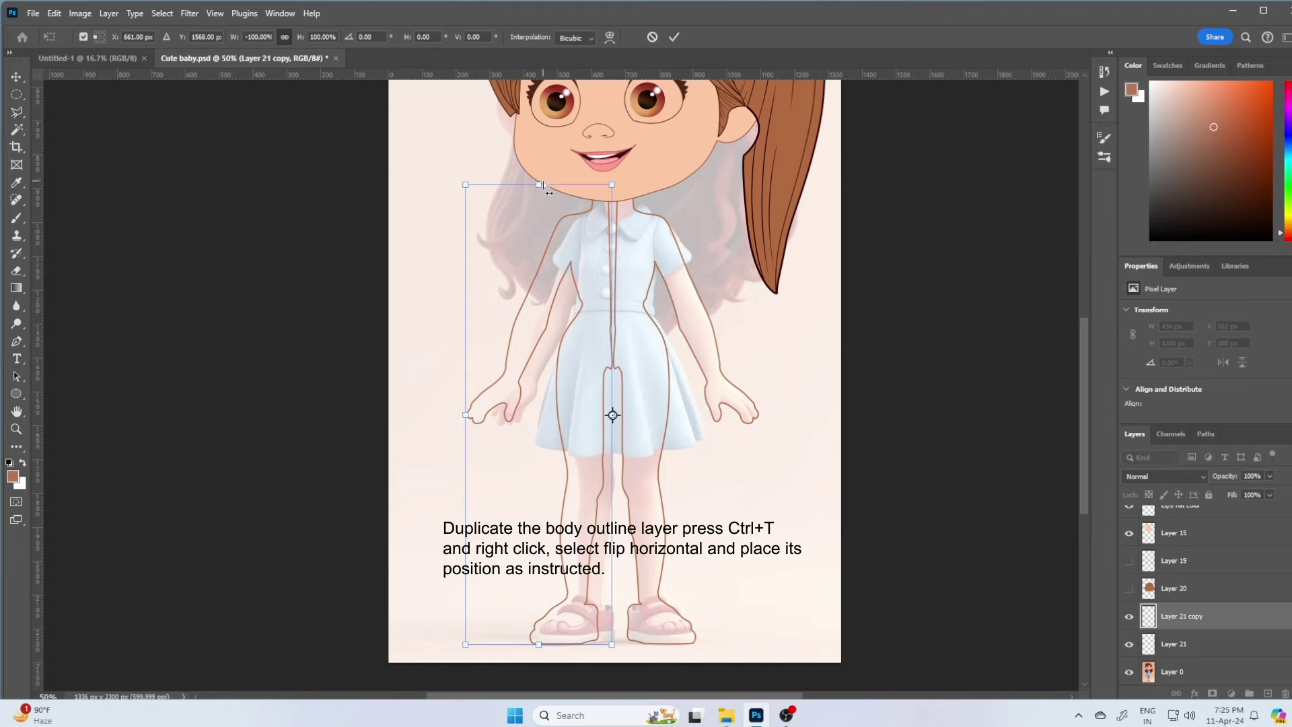
{"action": "left_click_drag", "start_coordinate": [543, 181], "coordinate": [550, 182]}
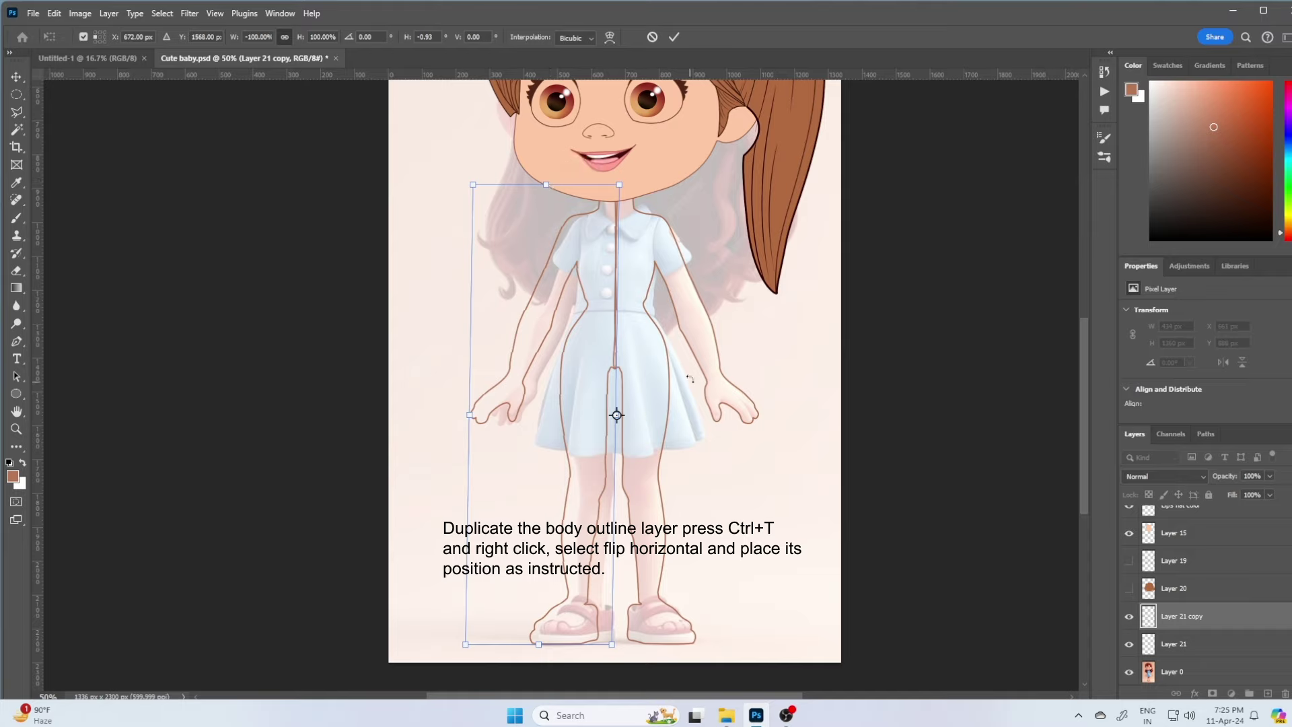
{"action": "key", "text": "Return"}
Merge the mirrored copy, delete the centre line, and rejoin the leg tops with a painted arc
{"action": "key", "text": "m"}
{"action": "key", "text": "ctrl+e"}
{"action": "left_click_drag", "start_coordinate": [612, 199], "coordinate": [614, 378]}
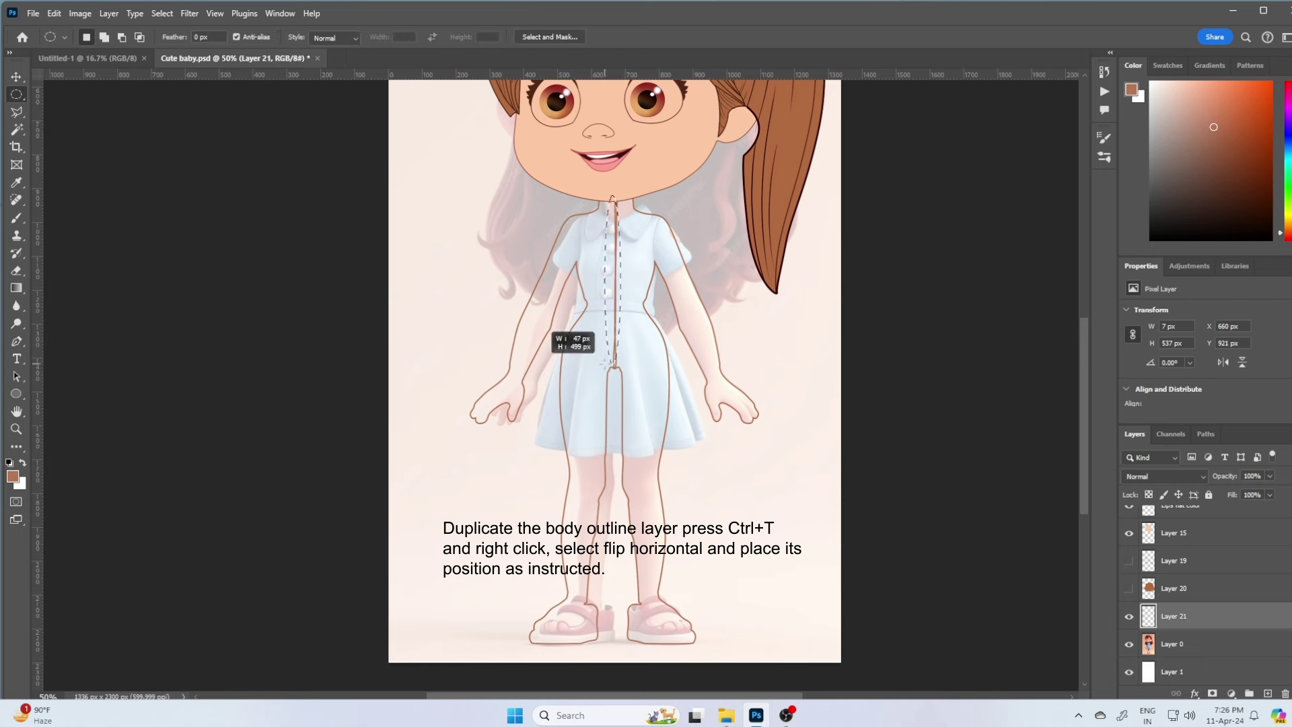
{"action": "key", "text": "Delete"}
{"action": "key", "text": "ctrl+d"}
{"action": "key", "text": "b"}
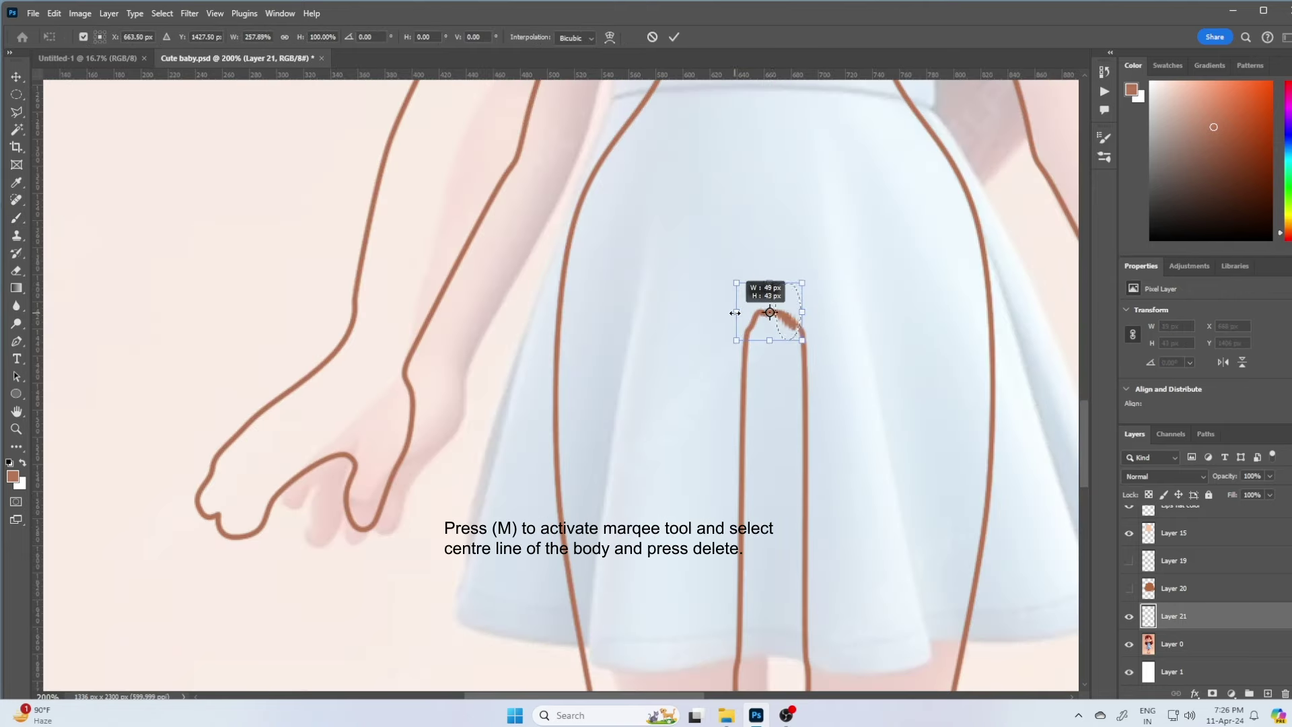
{"action": "key", "text": "Return"}
{"action": "key", "text": "Delete"}
{"action": "key", "text": "b"}
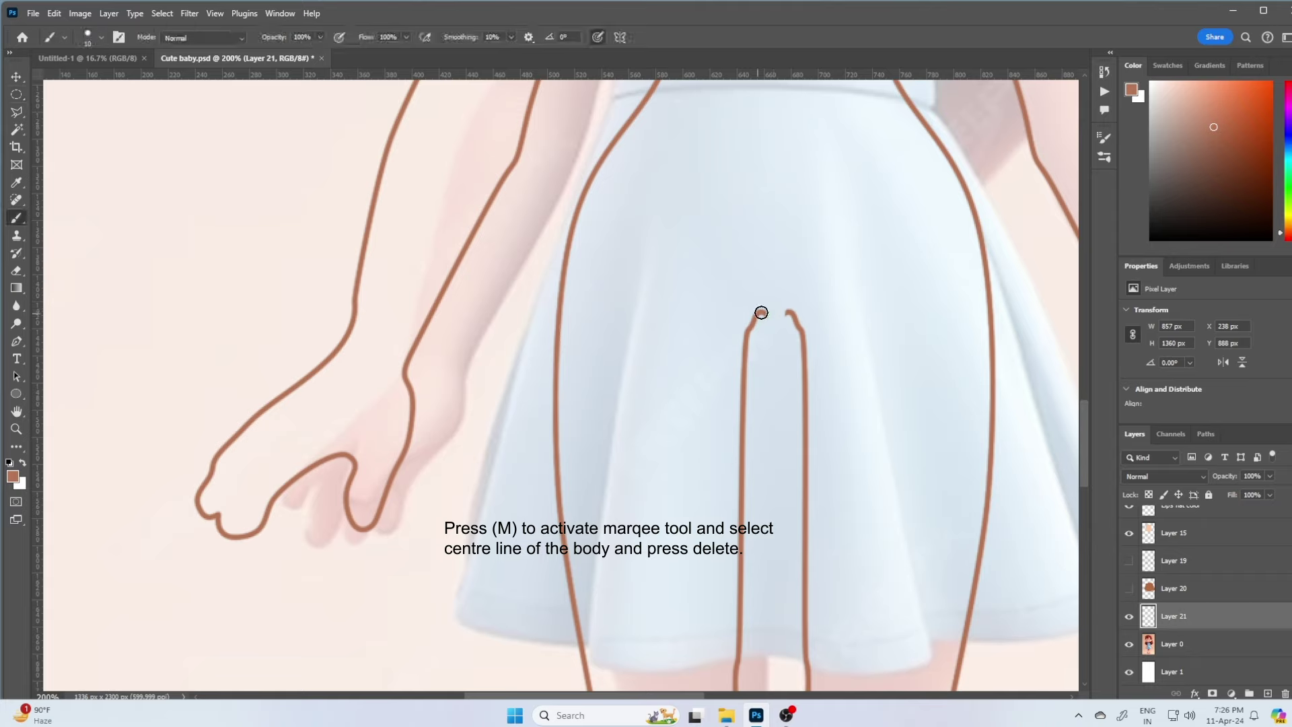
{"action": "left_click_drag", "start_coordinate": [761, 312], "coordinate": [792, 311]}
{"action": "key", "text": "e"}
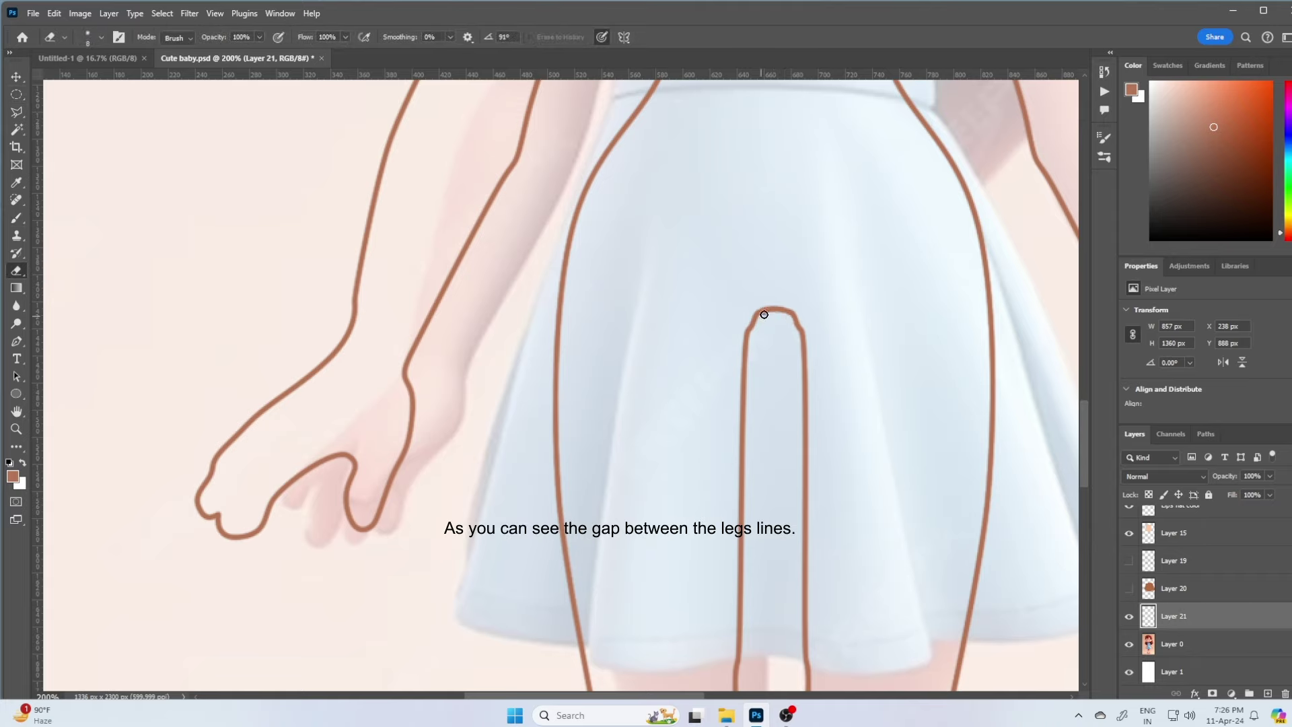
{"action": "key", "text": "ctrl+minus"}
{"action": "key", "text": "ctrl+minus"}
{"action": "key", "text": "ctrl+minus"}
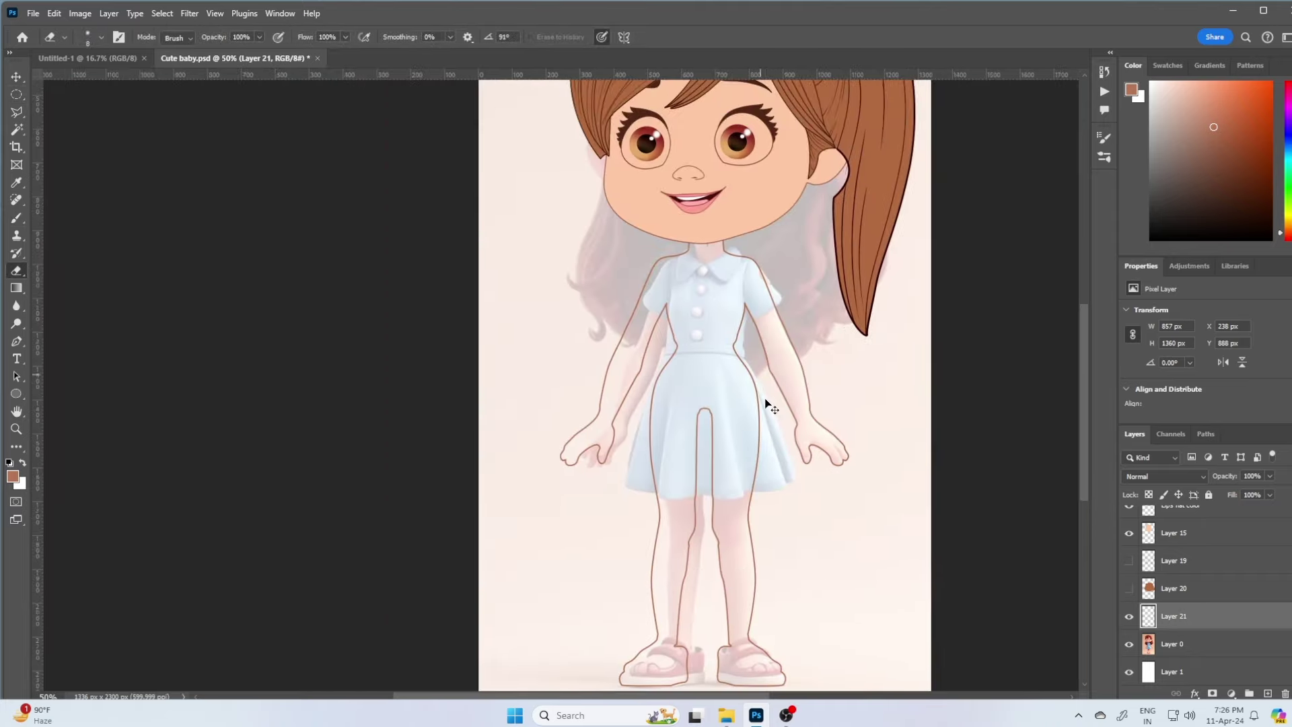
Narrow the body outline on both sides with Free Transform to fit the figure
{"action": "key", "text": "ctrl+t"}
{"action": "left_click_drag", "start_coordinate": [562, 457], "coordinate": [578, 461]}
{"action": "left_click_drag", "start_coordinate": [848, 456], "coordinate": [835, 456]}
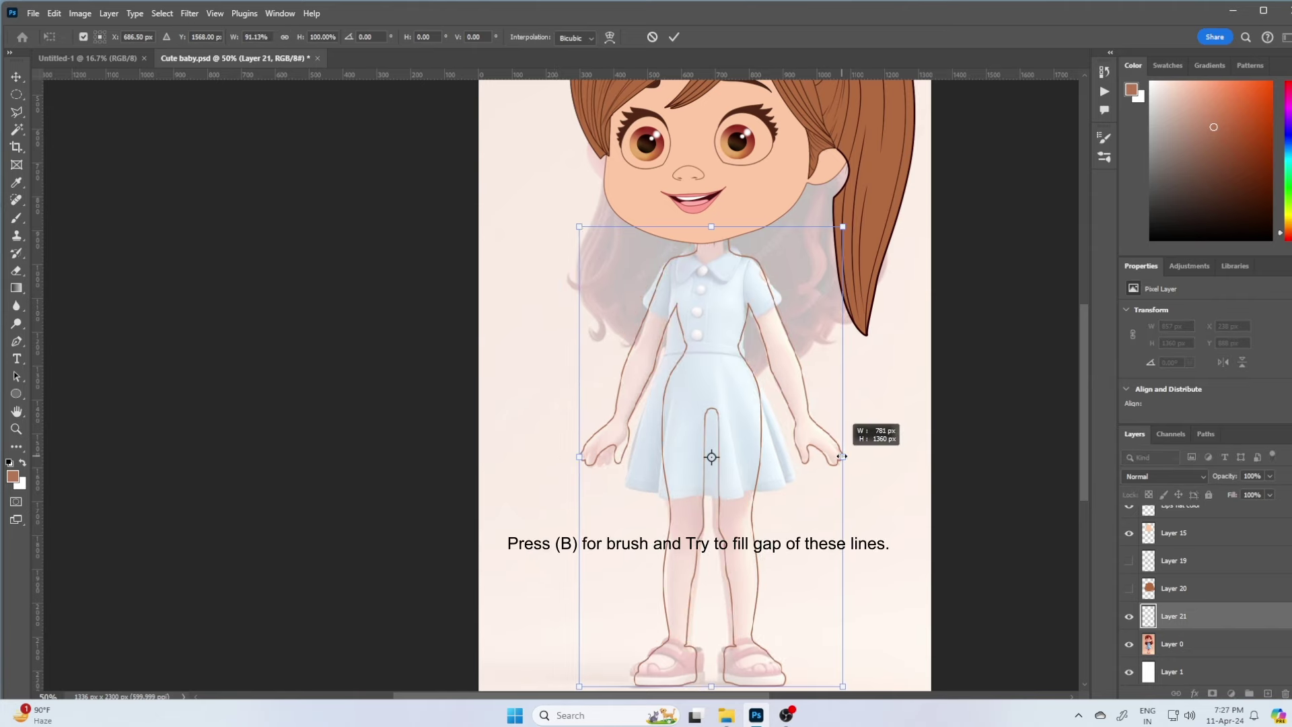
{"action": "scroll", "coordinate": [700, 601], "scroll_direction": "down", "scroll_amount": 2}
{"action": "left_click_drag", "start_coordinate": [563, 394], "coordinate": [565, 394]}
{"action": "left_click_drag", "start_coordinate": [818, 392], "coordinate": [822, 391]}
{"action": "key", "text": "Left"}
{"action": "key", "text": "Left"}
{"action": "left_click_drag", "start_coordinate": [562, 392], "coordinate": [567, 391]}
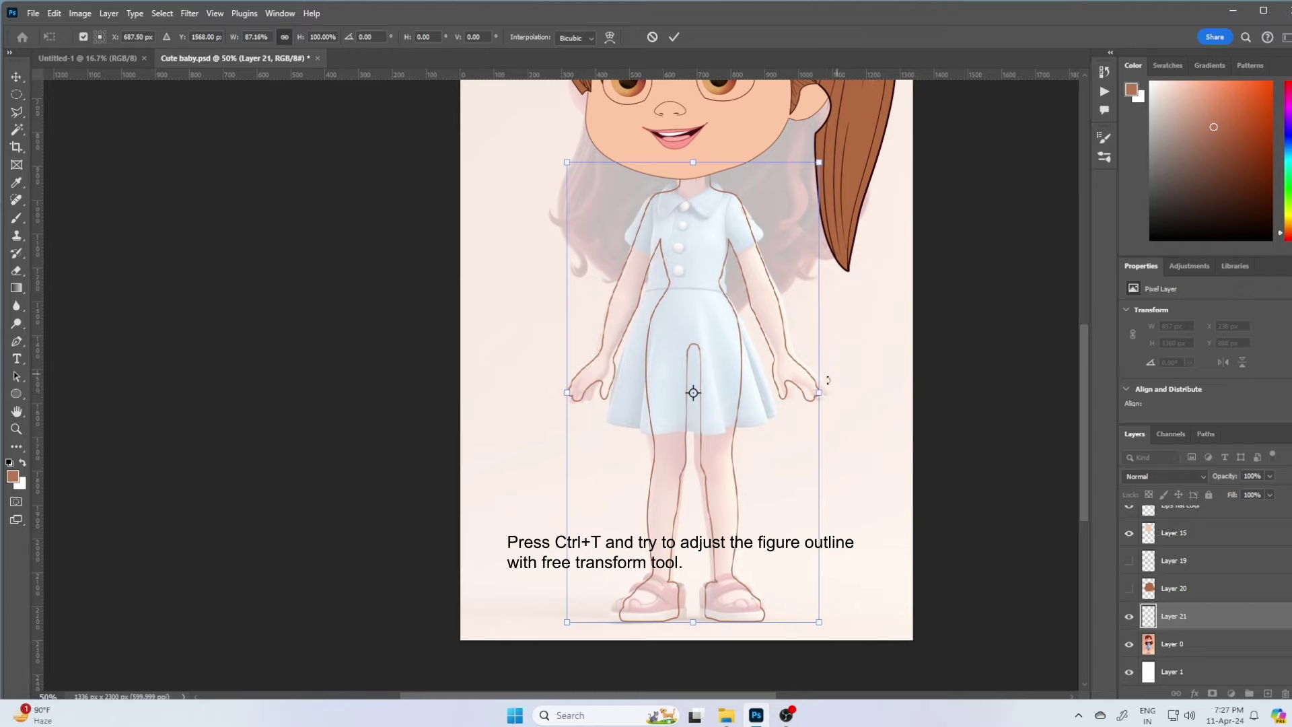
{"action": "left_click_drag", "start_coordinate": [818, 391], "coordinate": [814, 392]}
{"action": "key", "text": "Return"}
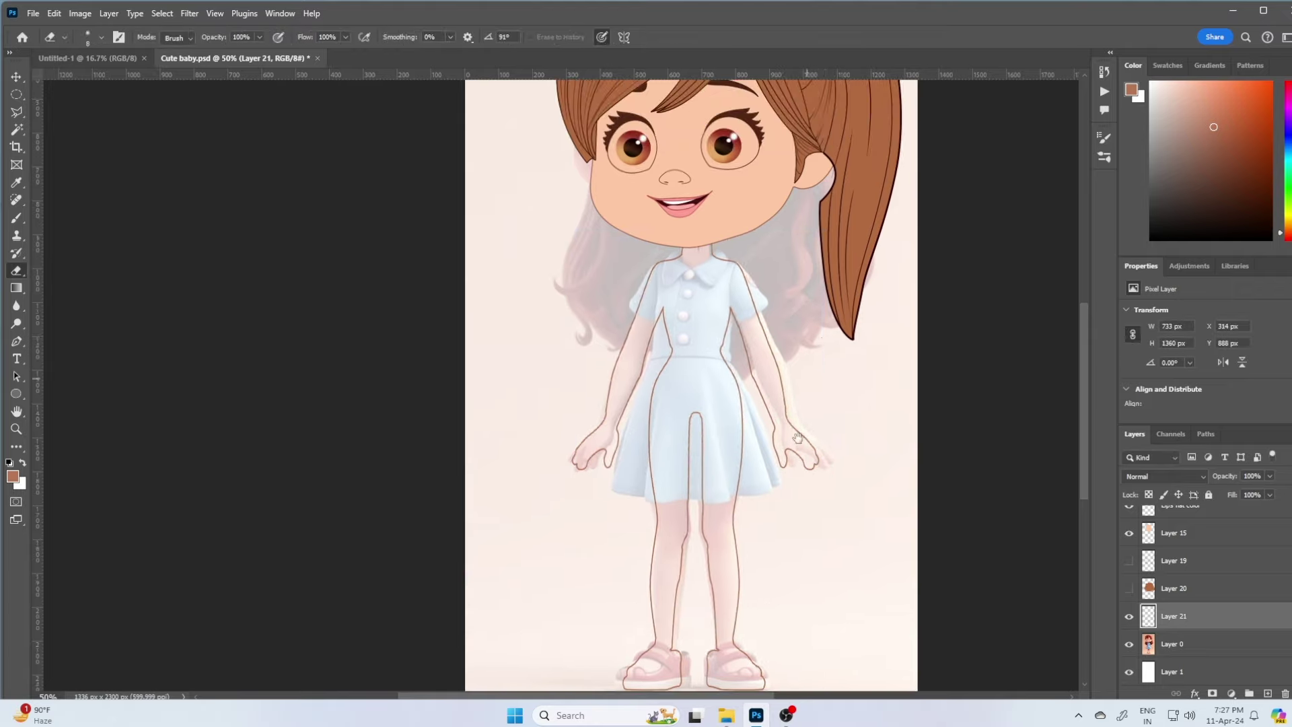
Zoom in on the neck, isolate the outline layer, and erase the extra neck lines
{"action": "key", "text": "e"}
{"action": "key", "text": "ctrl+plus"}
{"action": "key", "text": "ctrl+plus"}
{"action": "scroll", "coordinate": [646, 376], "scroll_direction": "up", "scroll_amount": 3}
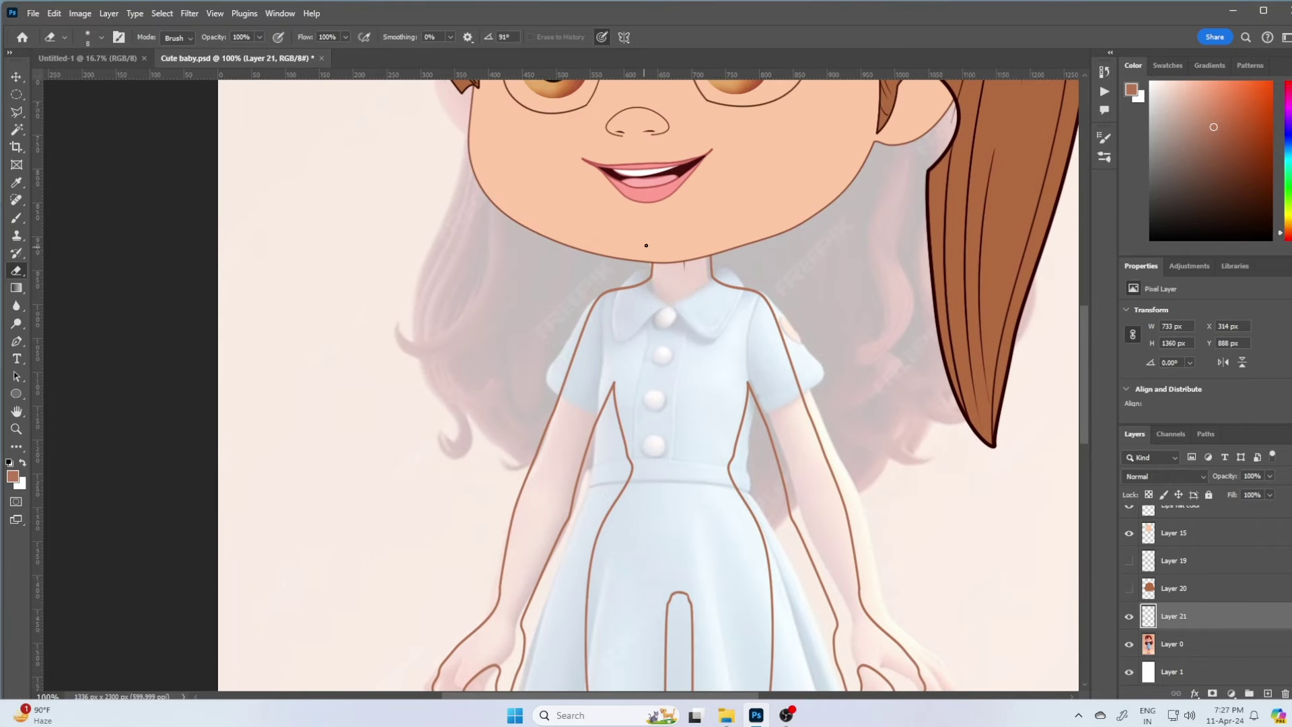
{"action": "key", "text": "b"}
{"action": "left_click", "coordinate": [1129, 615], "text": "alt"}
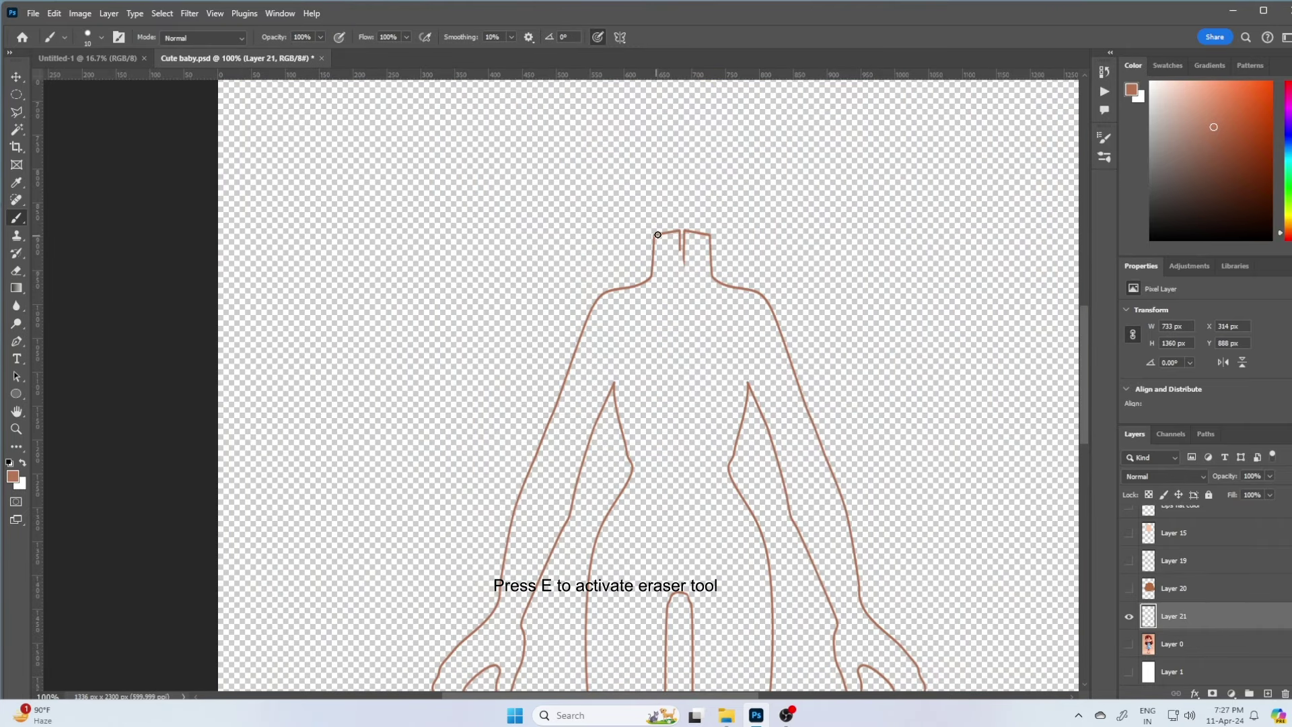
{"action": "key", "text": "e"}
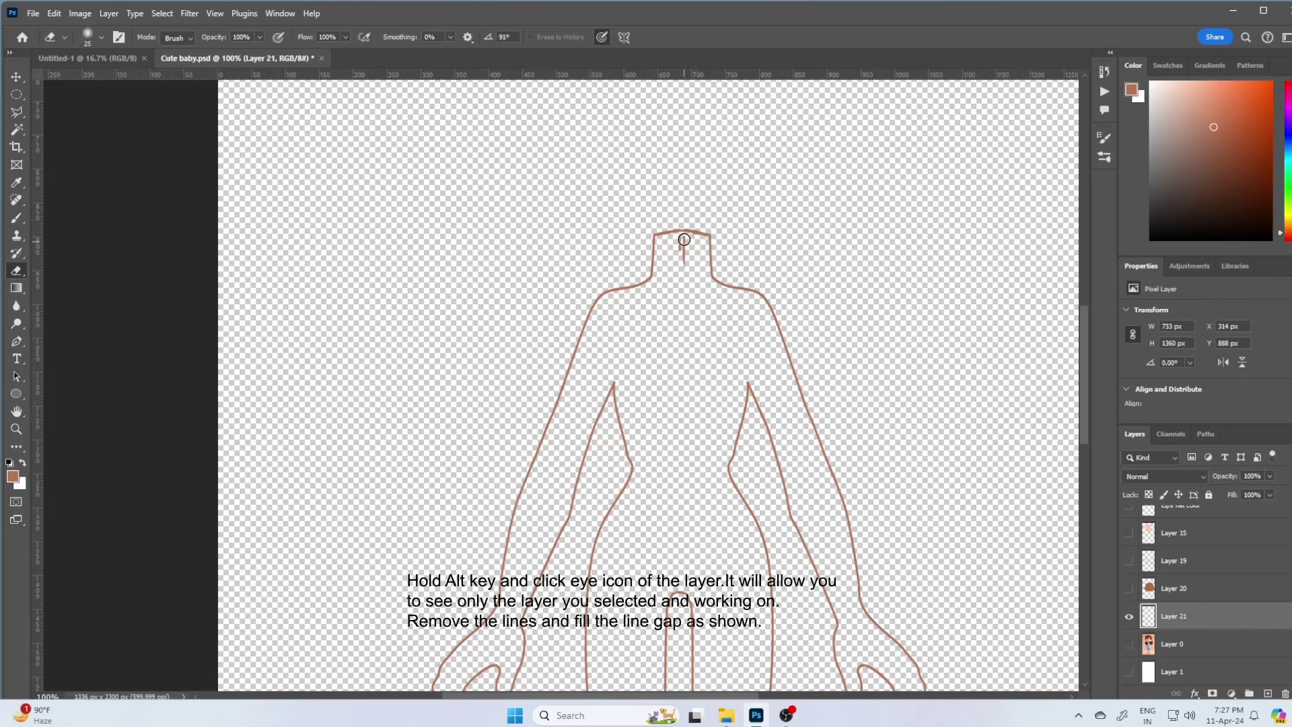
Contract the body selection slightly and fill it with skin colour
{"action": "key", "text": "w"}
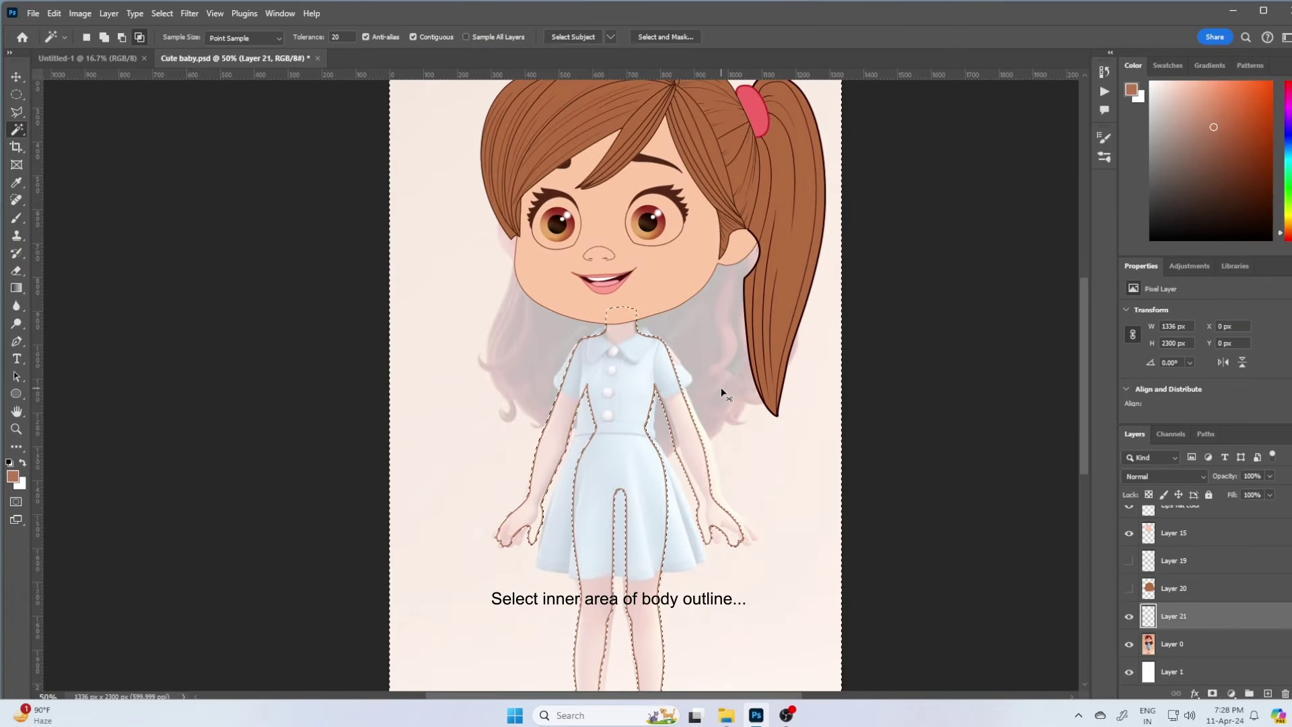
{"action": "left_click", "coordinate": [162, 13]}
{"action": "left_click", "coordinate": [323, 262]}
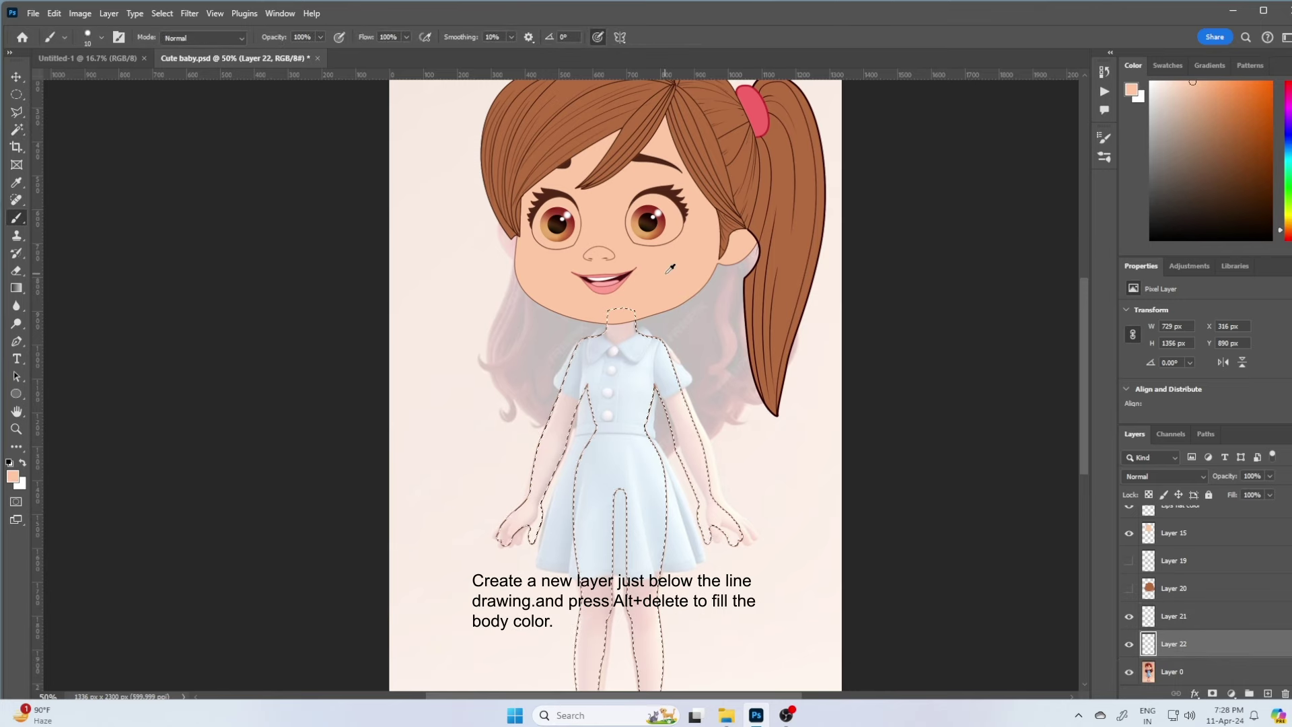
{"action": "key", "text": "alt+Delete"}
{"action": "key", "text": "ctrl+d"}
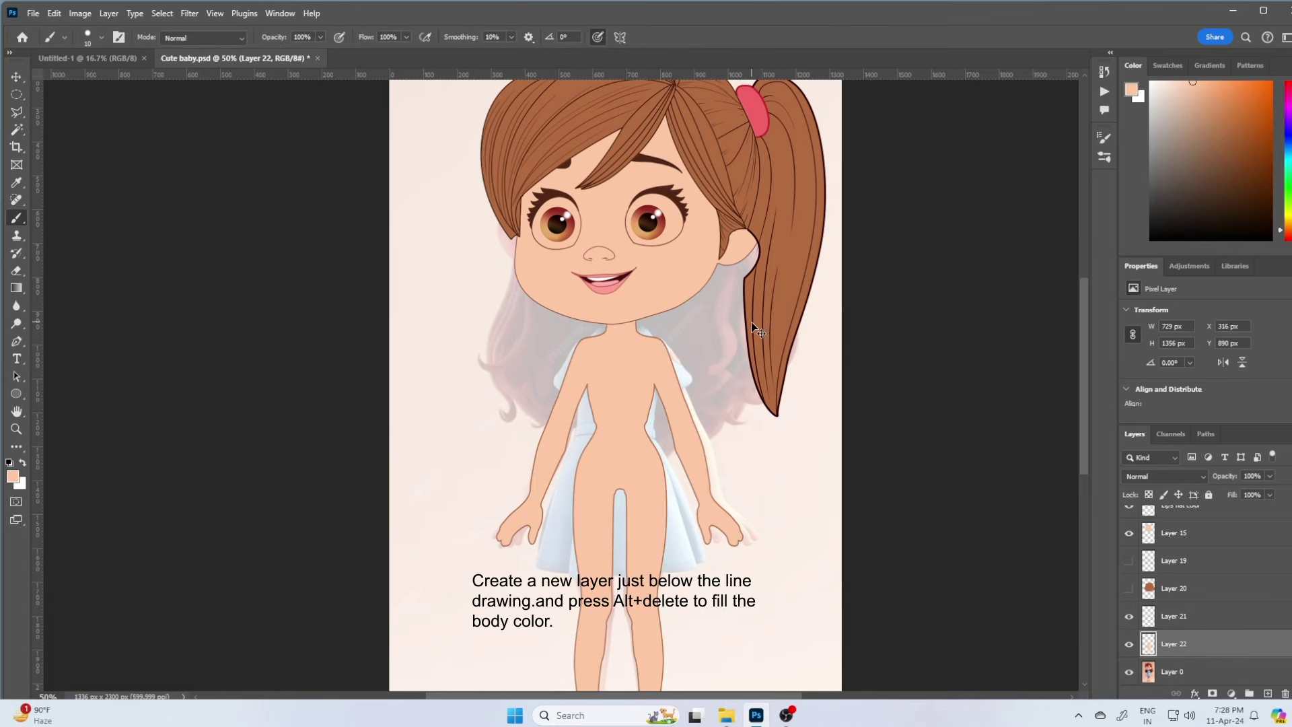
{"action": "key", "text": "ctrl+minus"}
Move the long brown hair and hair strand layers below the body and make them visible
{"action": "left_click_drag", "start_coordinate": [1178, 594], "coordinate": [1174, 658]}
{"action": "left_click", "coordinate": [1129, 644]}
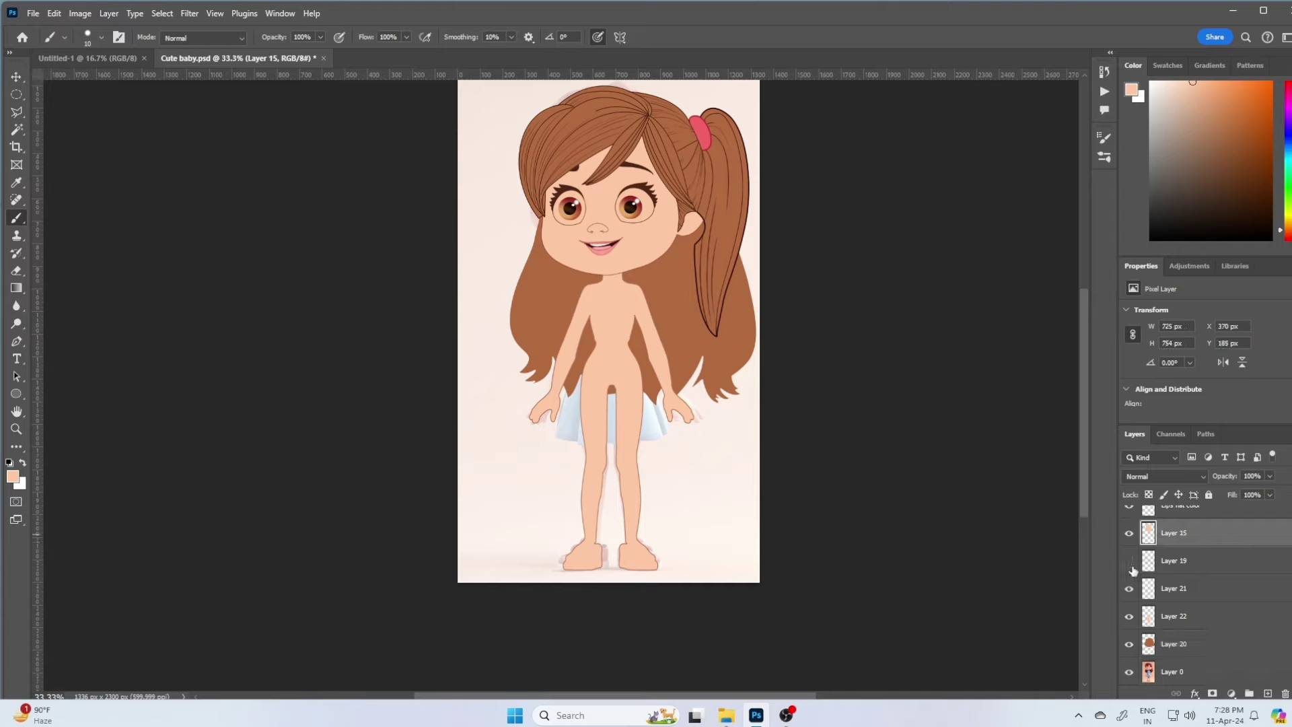
{"action": "left_click_drag", "start_coordinate": [1174, 567], "coordinate": [1174, 622]}
{"action": "left_click", "coordinate": [1129, 616]}
{"action": "left_click_drag", "start_coordinate": [681, 253], "coordinate": [686, 300]}
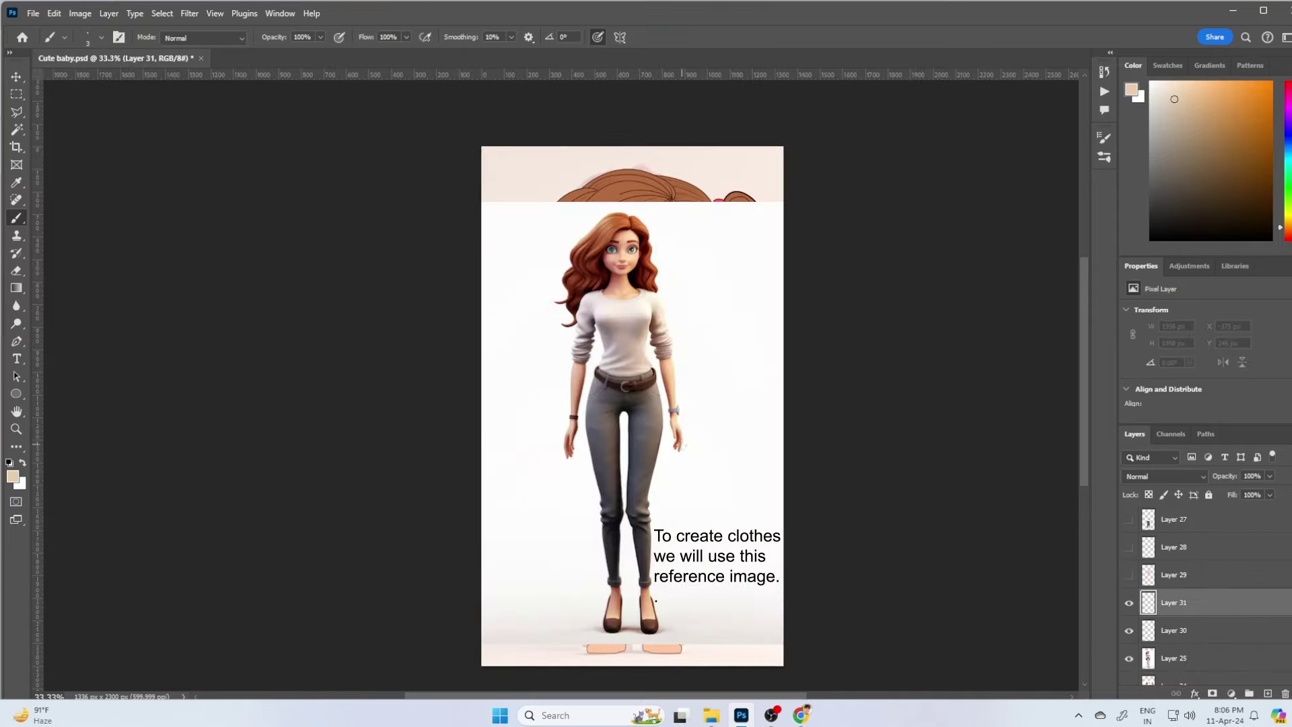
Trace the pant path along the reference photo's belt top and down the leg's outer edge
{"action": "key", "text": "ctrl+1"}
{"action": "key", "text": "p"}
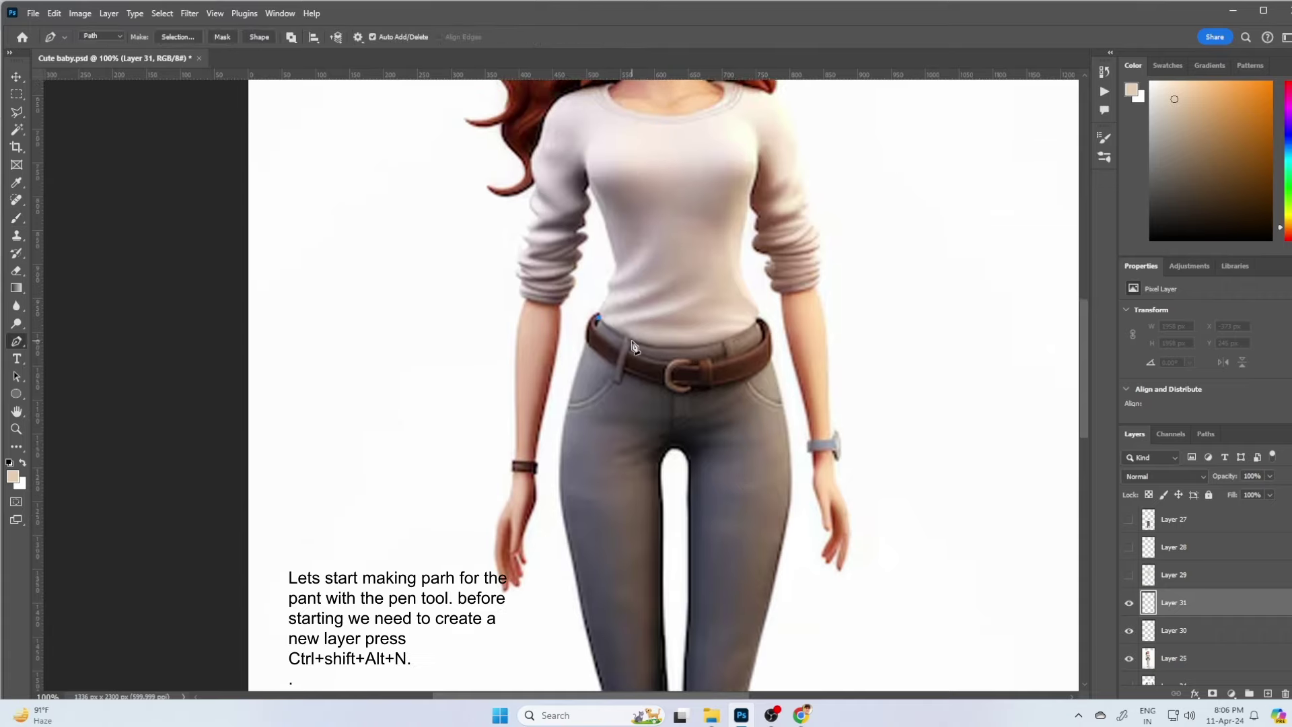
{"action": "scroll", "coordinate": [634, 347], "scroll_direction": "down", "scroll_amount": 2}
{"action": "left_click", "coordinate": [663, 275]}
{"action": "left_click", "coordinate": [702, 268]}
{"action": "left_click_drag", "start_coordinate": [738, 248], "coordinate": [752, 286]}
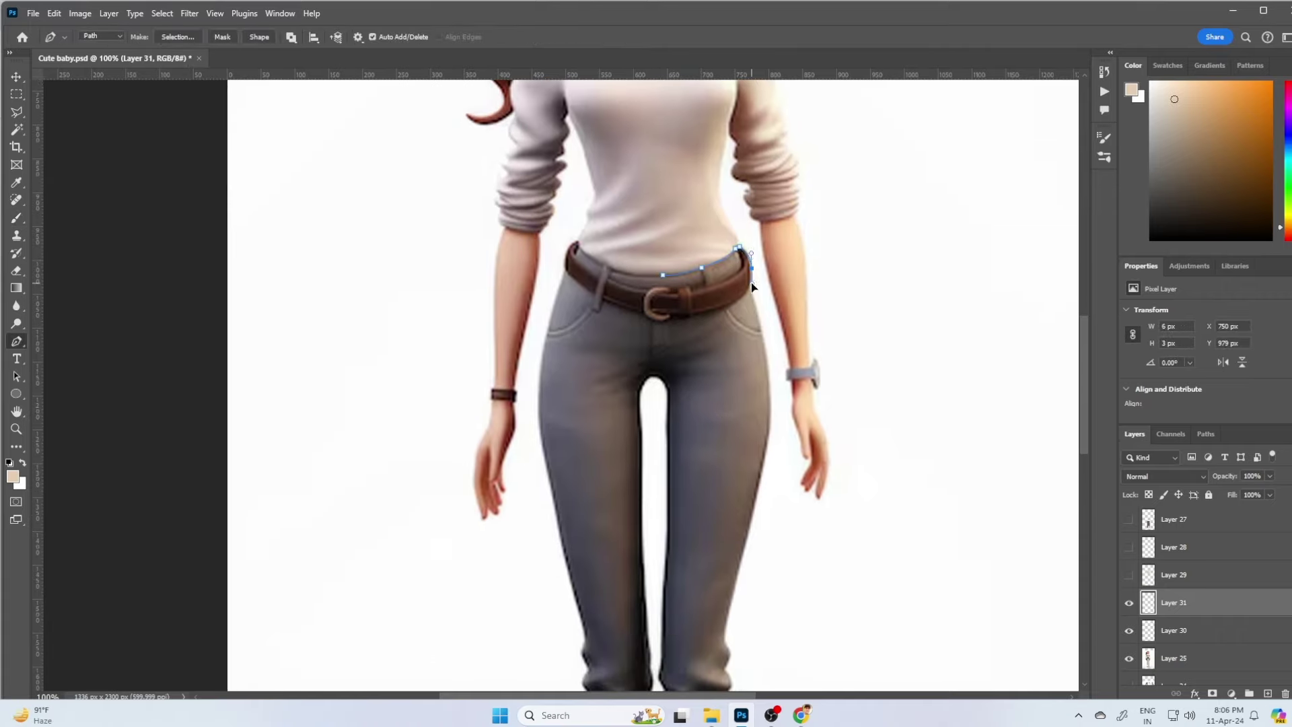
{"action": "left_click", "coordinate": [751, 297]}
{"action": "scroll", "coordinate": [768, 456], "scroll_direction": "down", "scroll_amount": 3}
{"action": "left_click", "coordinate": [787, 372]}
{"action": "left_click", "coordinate": [772, 434]}
{"action": "left_click", "coordinate": [774, 476]}
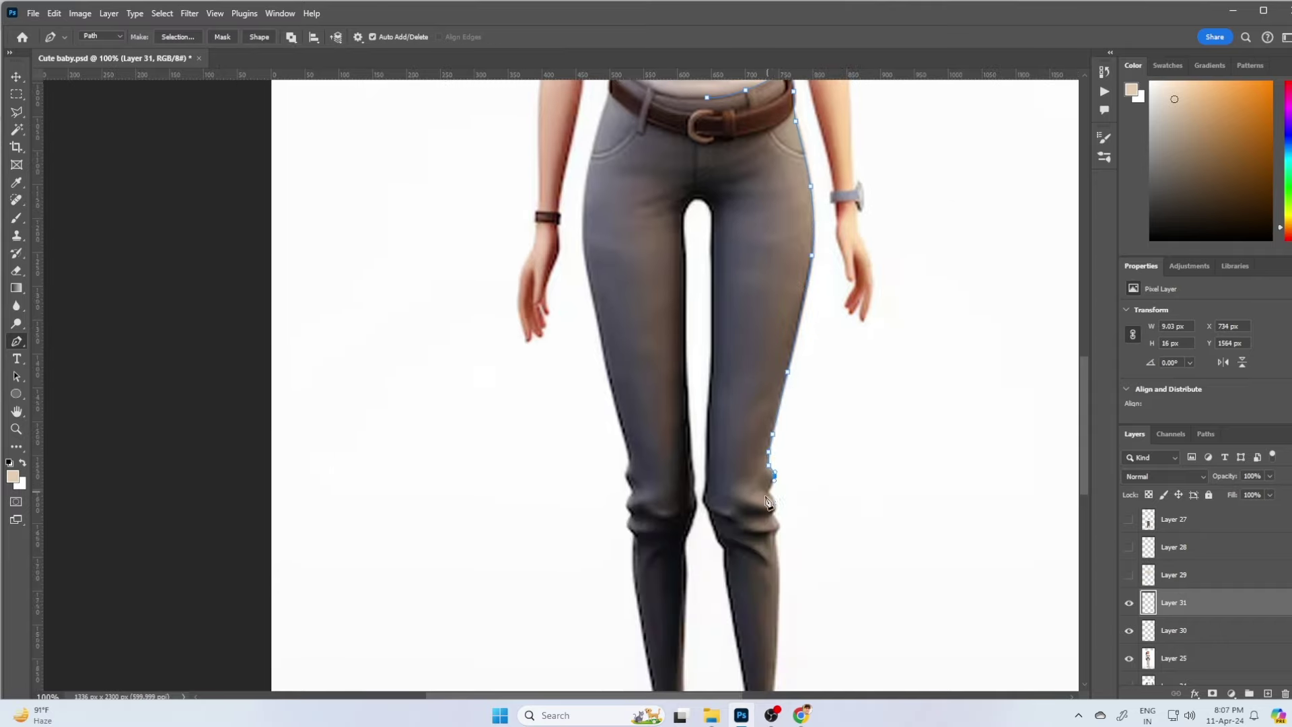
{"action": "left_click", "coordinate": [774, 501]}
Continue the path down to the ankle cuff, across its bottom and up the inner edge
{"action": "scroll", "coordinate": [772, 459], "scroll_direction": "down", "scroll_amount": 3}
{"action": "left_click", "coordinate": [759, 401]}
{"action": "left_click", "coordinate": [759, 469]}
{"action": "left_click", "coordinate": [755, 531]}
{"action": "left_click", "coordinate": [760, 545]}
{"action": "left_click", "coordinate": [743, 570]}
{"action": "left_click", "coordinate": [724, 559]}
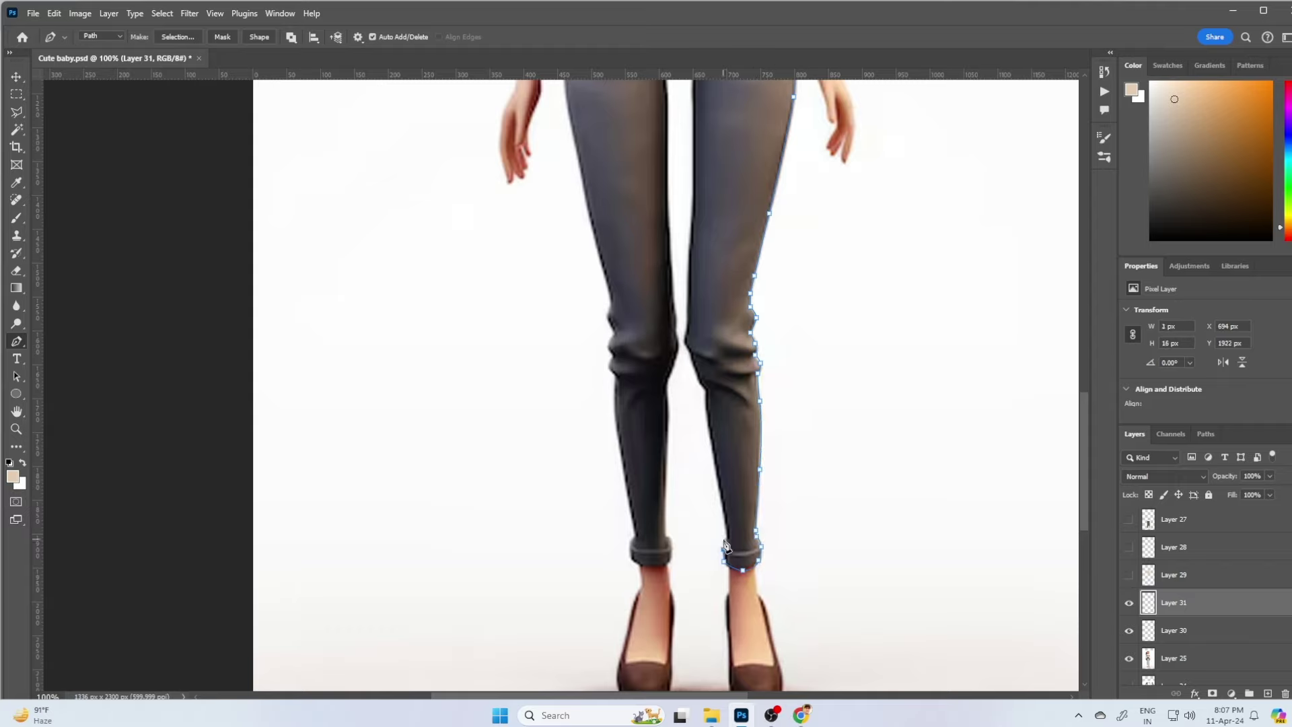
{"action": "left_click", "coordinate": [722, 511]}
{"action": "left_click", "coordinate": [711, 447]}
{"action": "left_click", "coordinate": [705, 393]}
Finish tracing the inner leg edge up to the waist and close the pant-leg path
{"action": "left_click", "coordinate": [685, 343]}
{"action": "left_click", "coordinate": [688, 307]}
{"action": "left_click", "coordinate": [689, 279]}
{"action": "left_click", "coordinate": [689, 253]}
{"action": "left_click_drag", "start_coordinate": [732, 219], "coordinate": [745, 487]}
{"action": "left_click", "coordinate": [707, 429]}
{"action": "left_click", "coordinate": [705, 371]}
{"action": "left_click", "coordinate": [696, 308]}
{"action": "left_click", "coordinate": [692, 250]}
{"action": "left_click", "coordinate": [693, 209]}
Move Layer 31 above the body layer and align the traced leg with the cartoon's leg
{"action": "key", "text": "ctrl+minus"}
{"action": "key", "text": "ctrl+minus"}
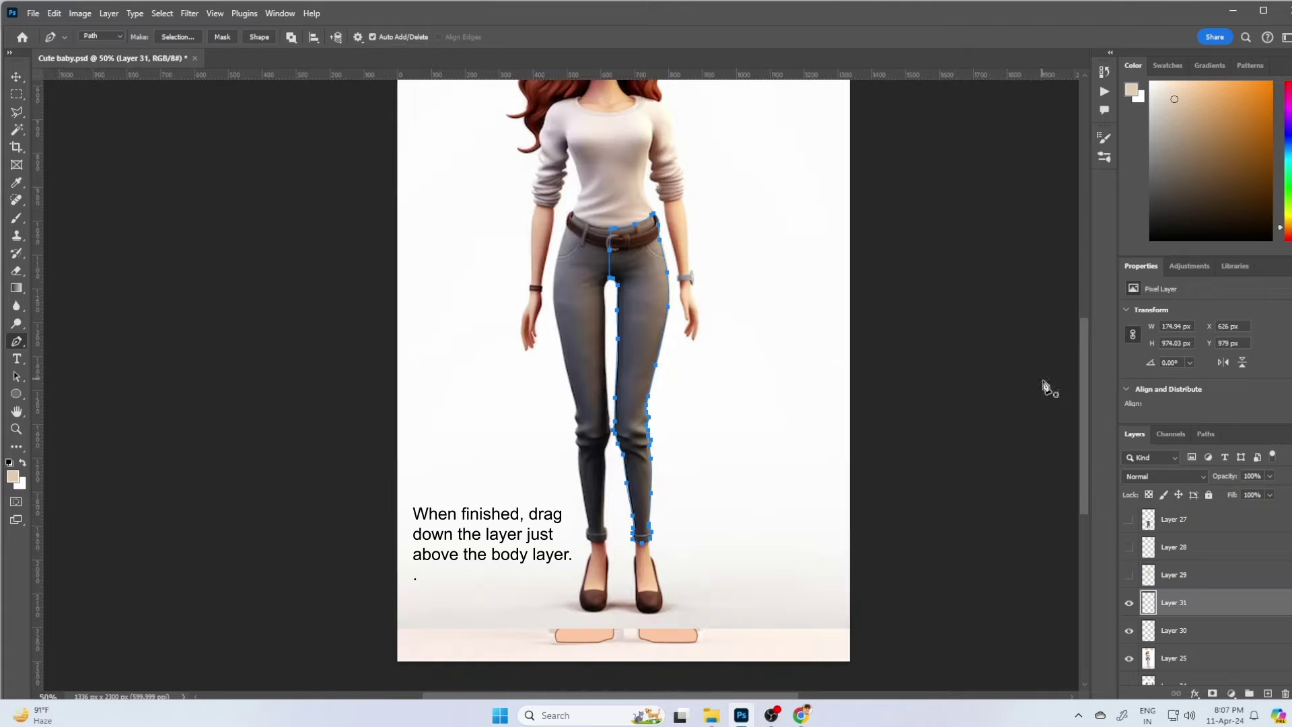
{"action": "left_click_drag", "start_coordinate": [1198, 603], "coordinate": [1195, 536]}
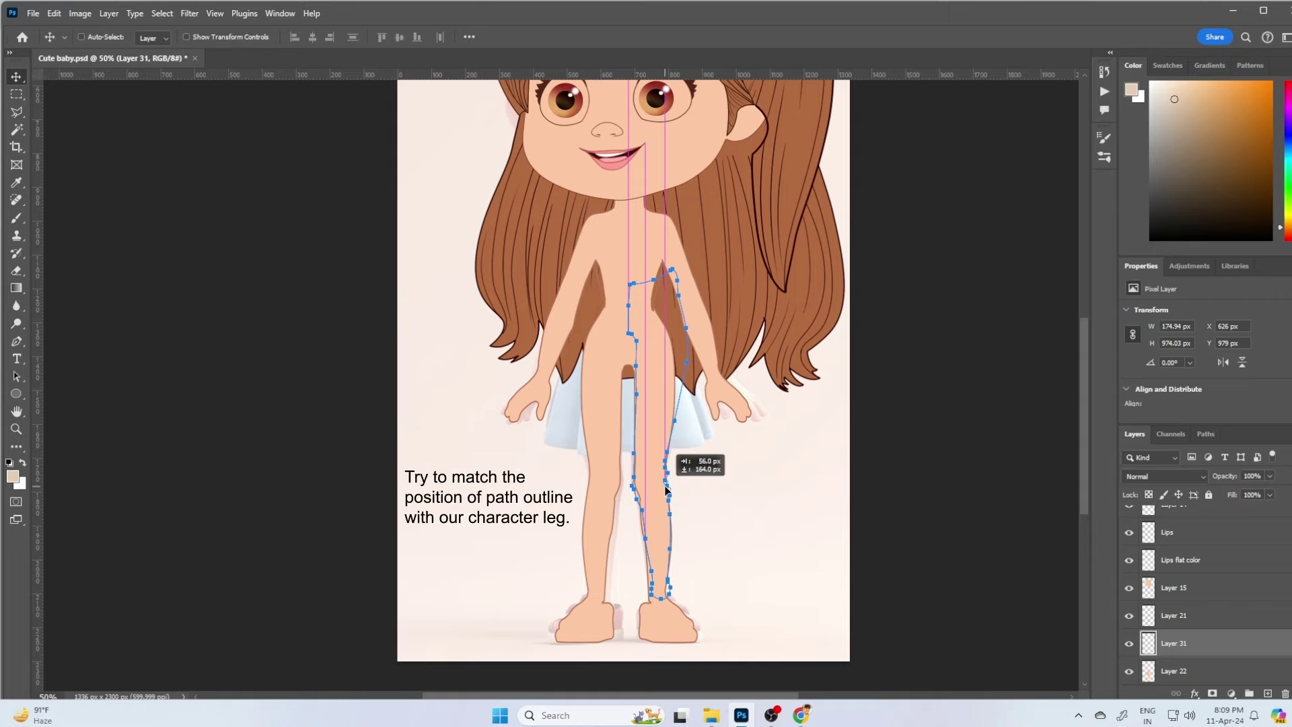
{"action": "left_click_drag", "start_coordinate": [665, 490], "coordinate": [665, 486]}
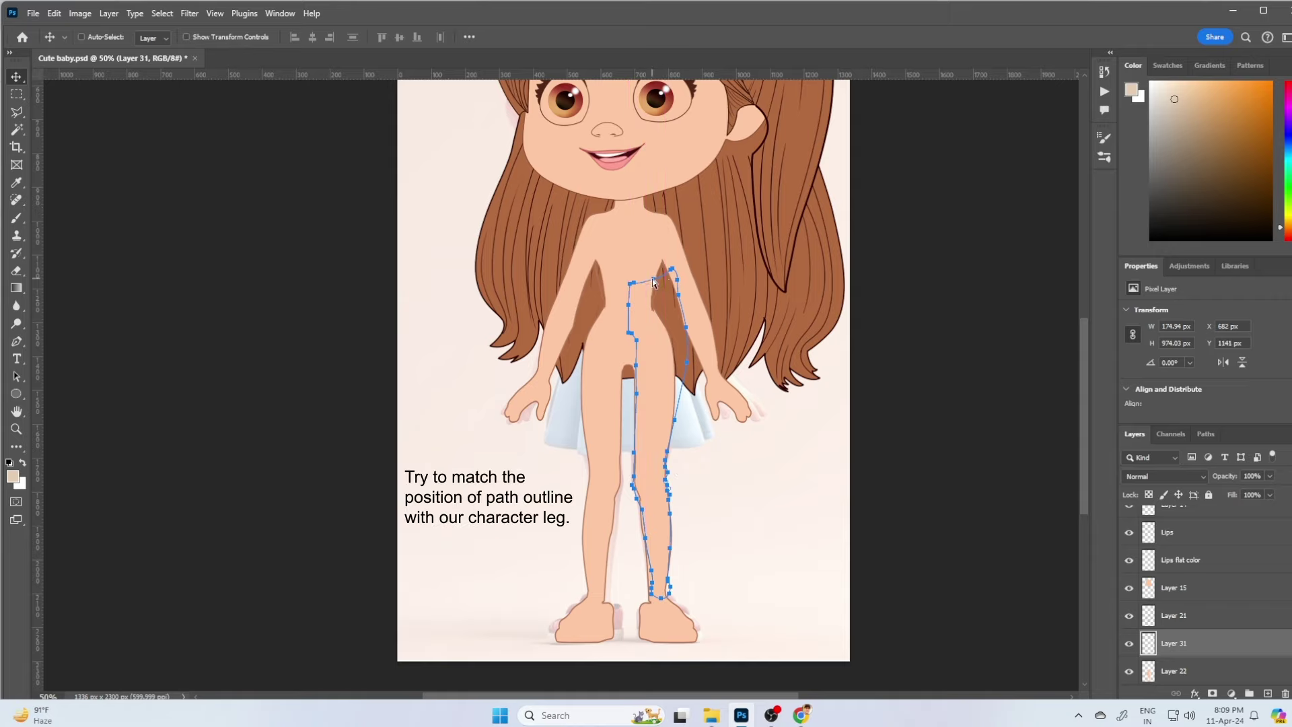
{"action": "left_click_drag", "start_coordinate": [663, 273], "coordinate": [650, 274]}
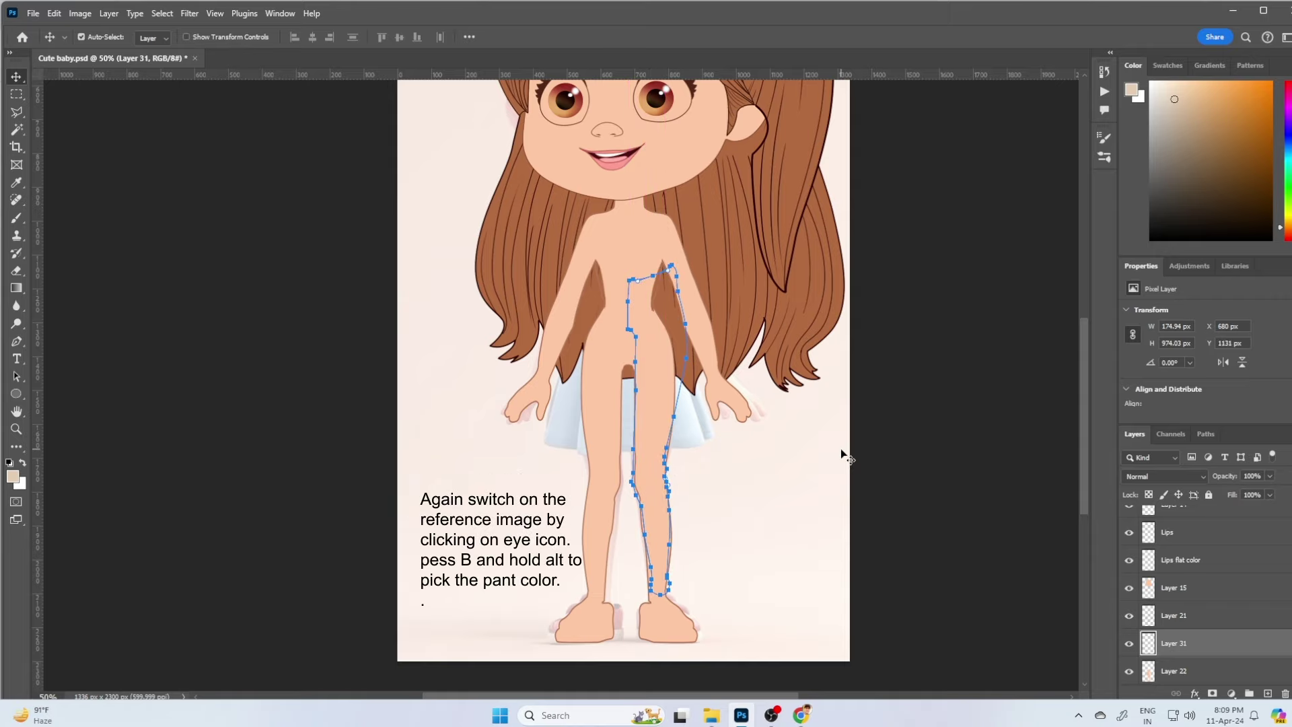
Sample the pants' grey from the reference photo and check the leg path's stroke options without stroking
{"action": "key", "text": "b"}
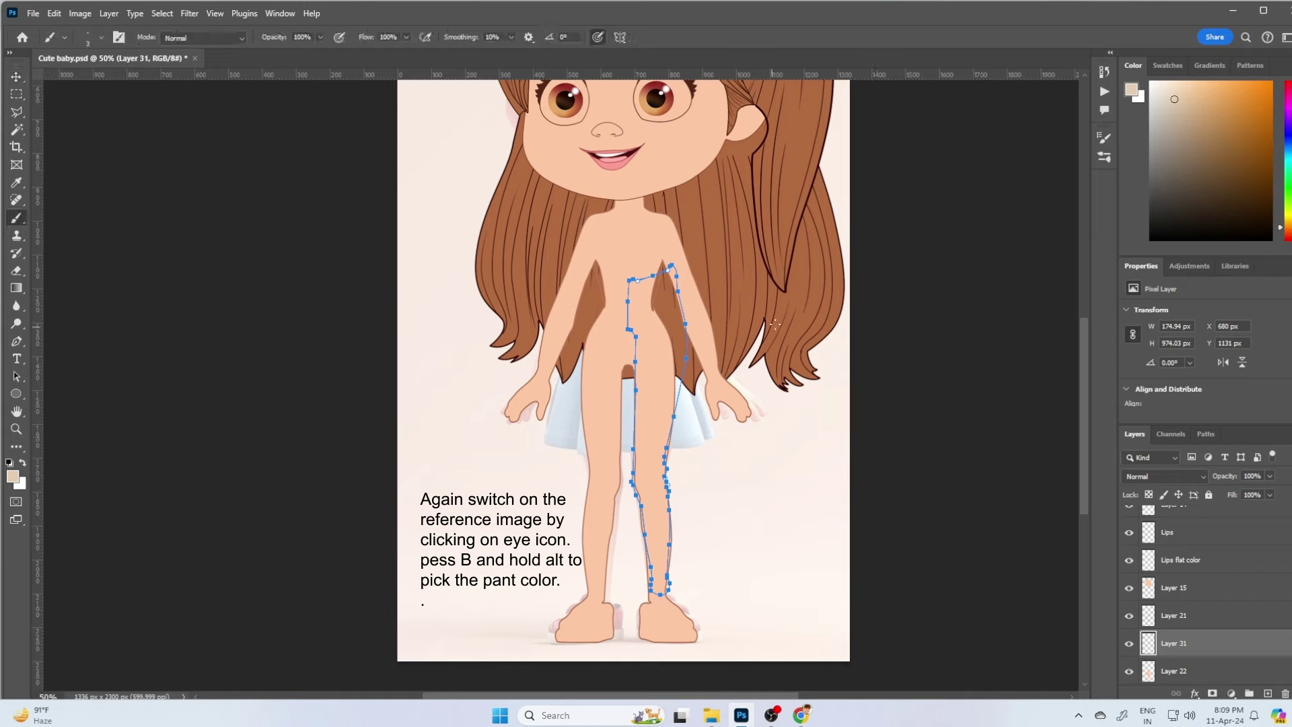
{"action": "scroll", "coordinate": [1137, 606], "scroll_direction": "down", "scroll_amount": 3}
{"action": "left_click", "coordinate": [1129, 602]}
{"action": "left_click", "coordinate": [658, 386], "text": "alt"}
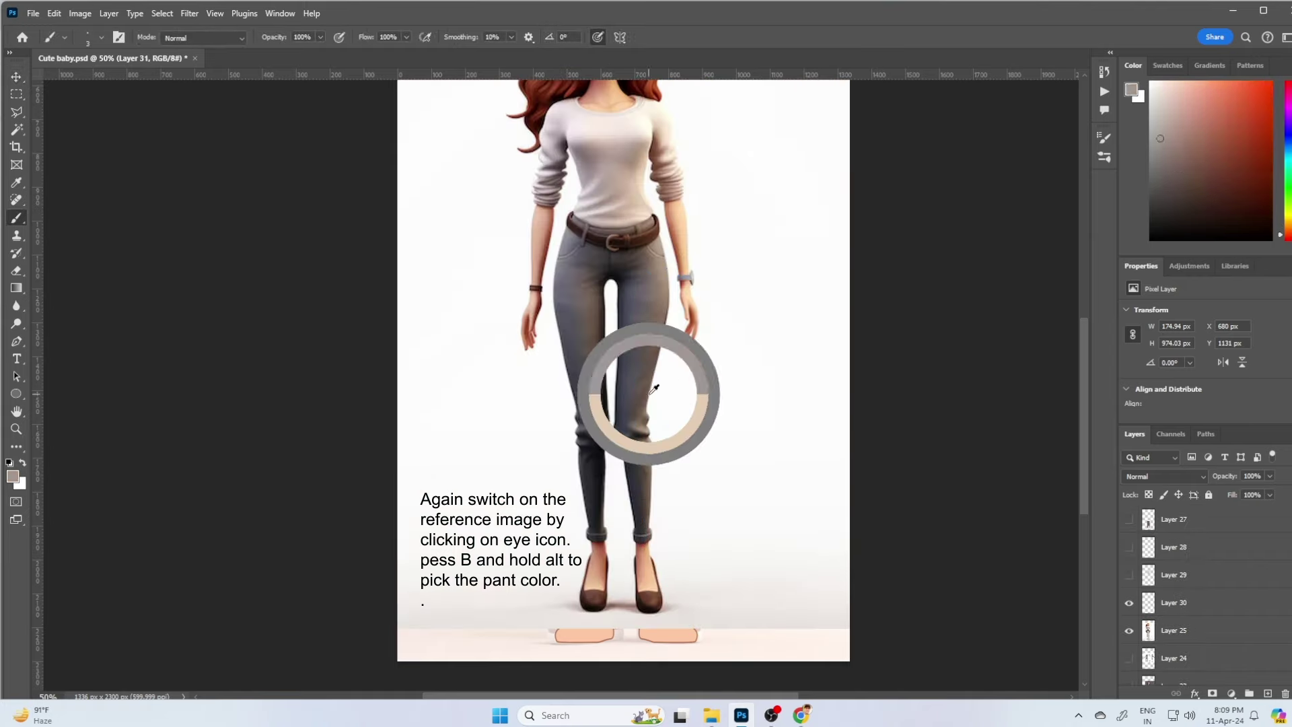
{"action": "left_click", "coordinate": [1129, 602]}
{"action": "scroll", "coordinate": [1137, 605], "scroll_direction": "down", "scroll_amount": 3}
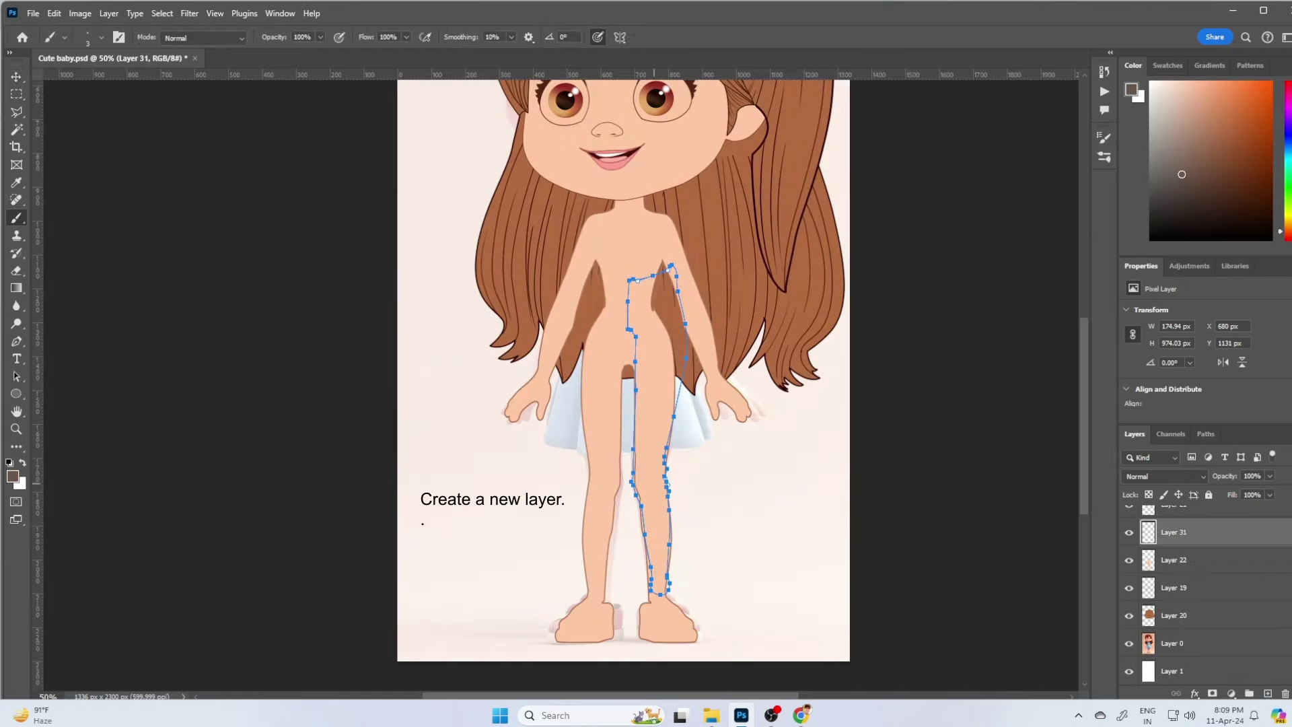
{"action": "key", "text": "p"}
{"action": "right_click", "coordinate": [654, 483]}
{"action": "left_click", "coordinate": [713, 442]}
{"action": "left_click", "coordinate": [735, 221]}
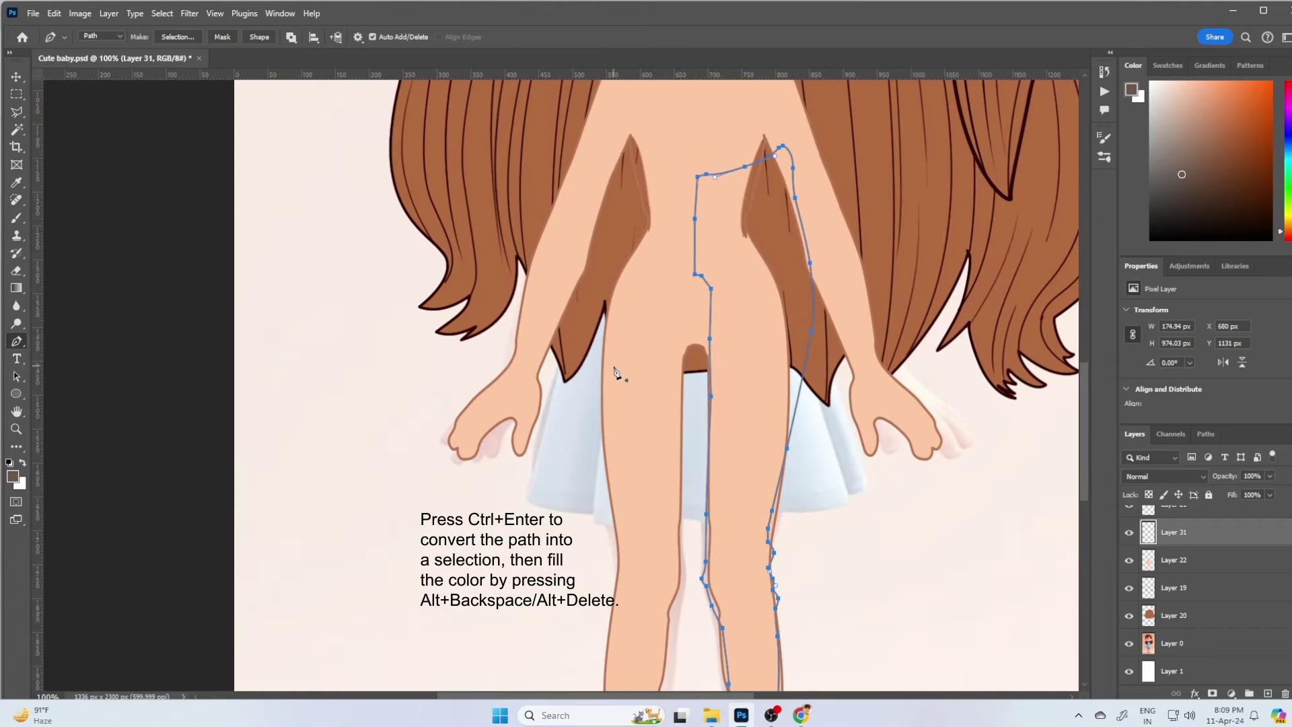
Convert the leg path to a selection and fill it dark grey on a new layer
{"action": "key", "text": "ctrl+Return"}
{"action": "key", "text": "ctrl+shift+alt+n"}
{"action": "scroll", "coordinate": [1177, 585], "scroll_direction": "up", "scroll_amount": 3}
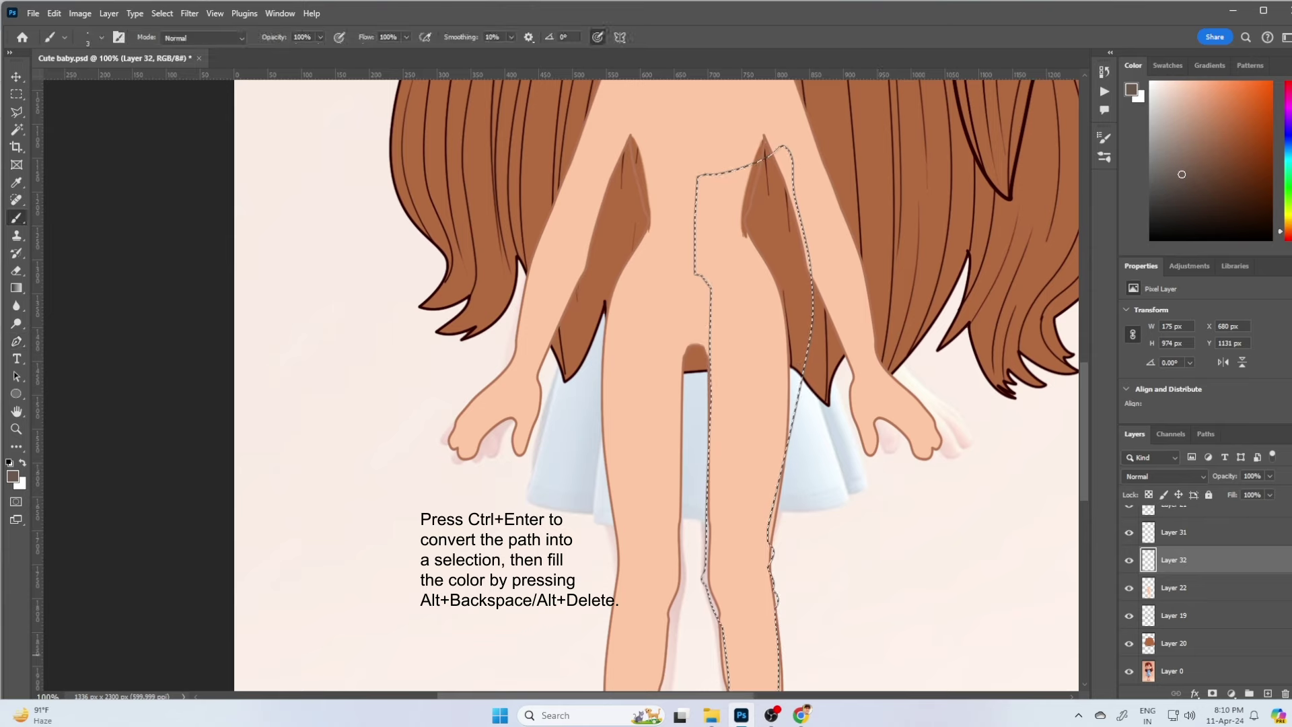
{"action": "key", "text": "b"}
{"action": "left_click", "coordinate": [1129, 602]}
{"action": "left_click", "coordinate": [720, 407], "text": "alt"}
{"action": "left_click", "coordinate": [1128, 602]}
{"action": "scroll", "coordinate": [1177, 586], "scroll_direction": "down", "scroll_amount": 3}
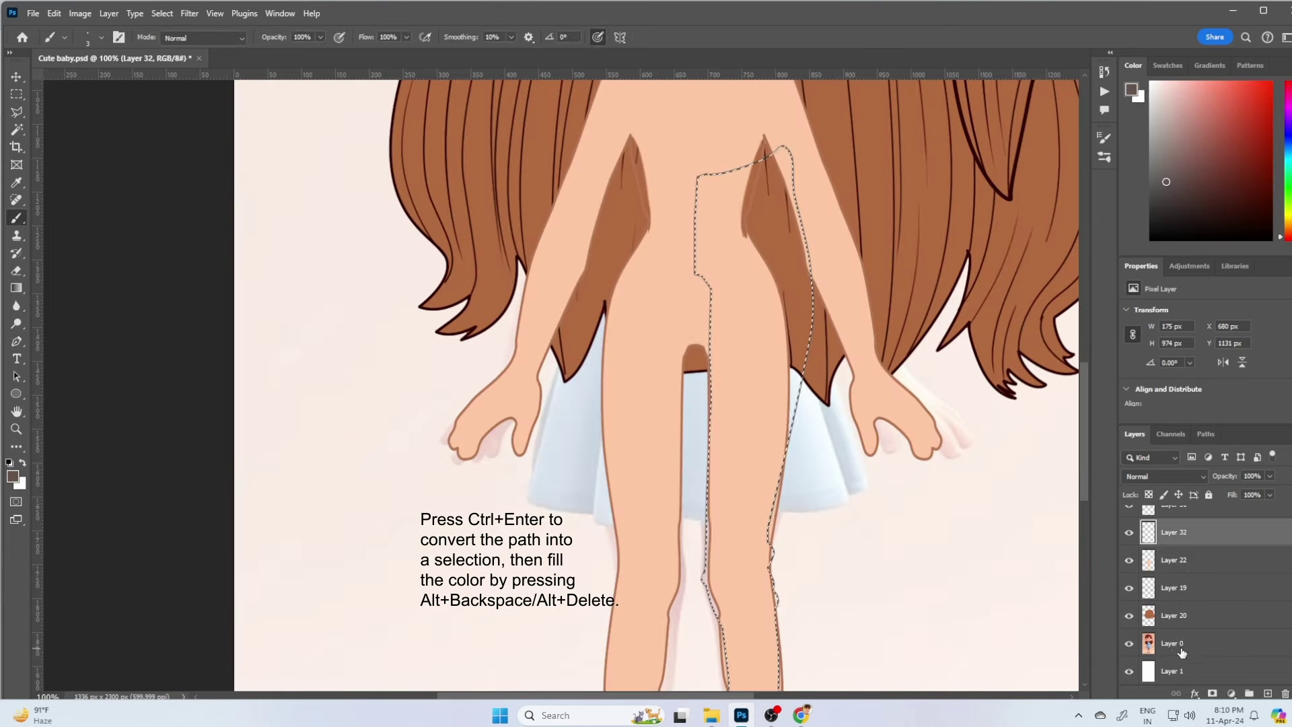
{"action": "key", "text": "alt+BackSpace"}
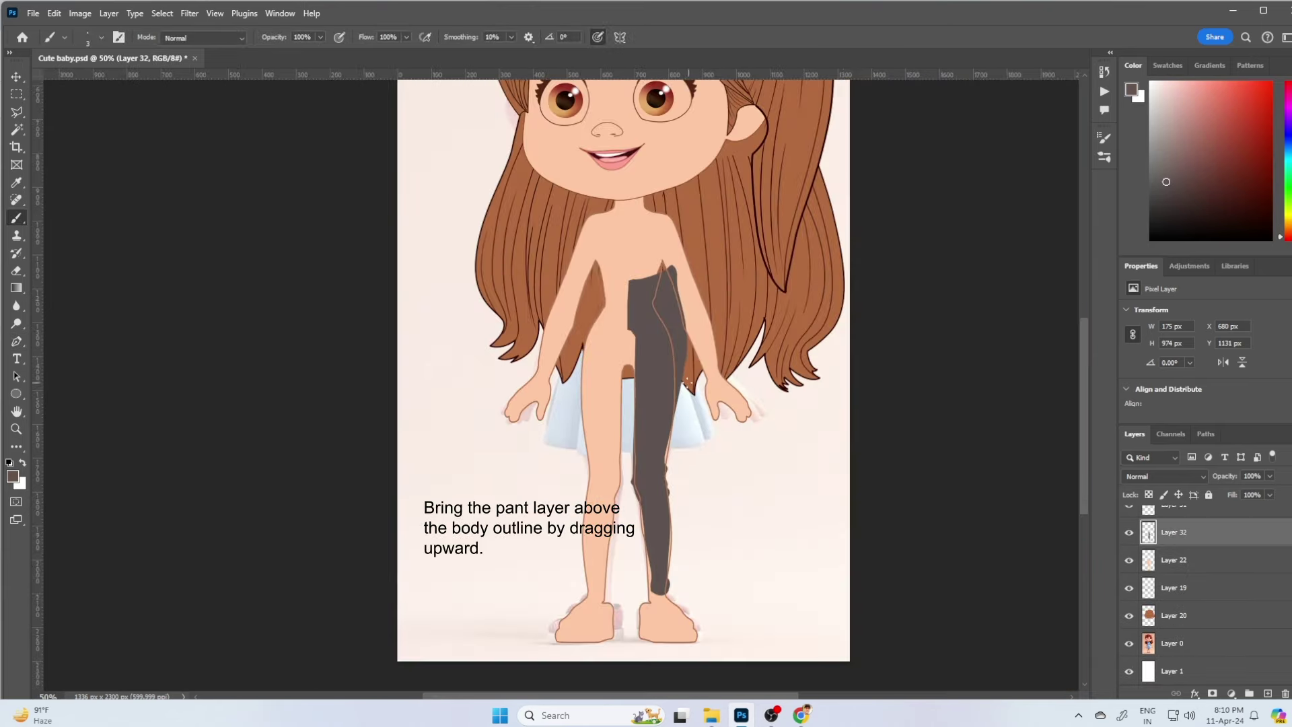
Raise the grey pant layer above the body outline and move it onto the girl's leg
{"action": "key", "text": "ctrl+bracketright"}
{"action": "key", "text": "ctrl+bracketright"}
{"action": "key", "text": "ctrl+t"}
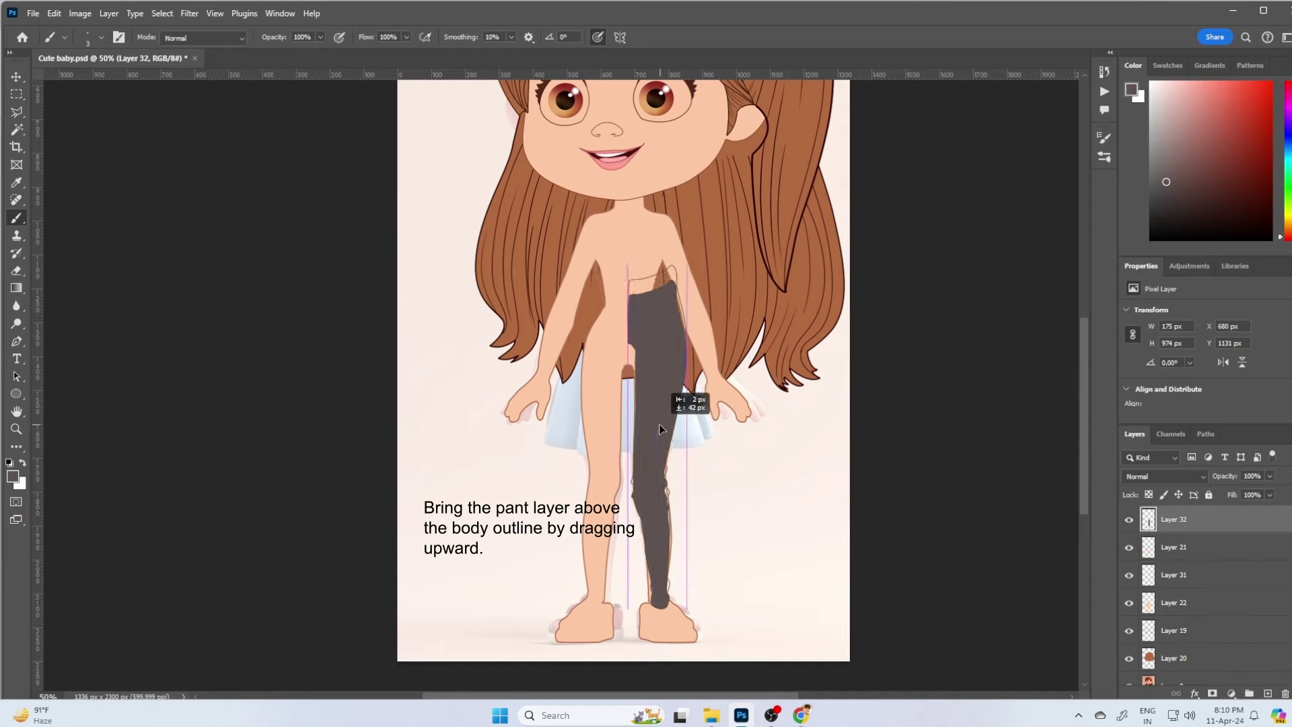
{"action": "key", "text": "Return"}
{"action": "key", "text": "b"}
{"action": "left_click", "coordinate": [1174, 546], "text": "ctrl"}
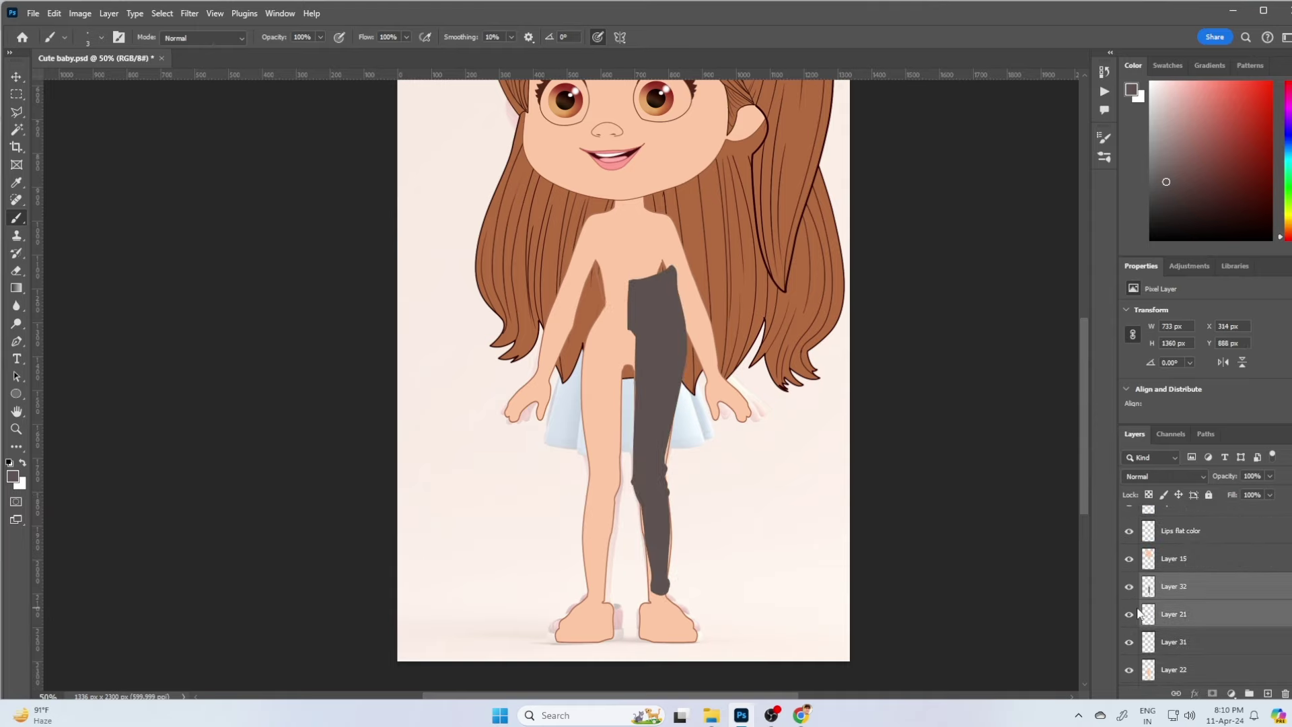
{"action": "key", "text": "ctrl+t"}
{"action": "left_click", "coordinate": [1174, 587]}
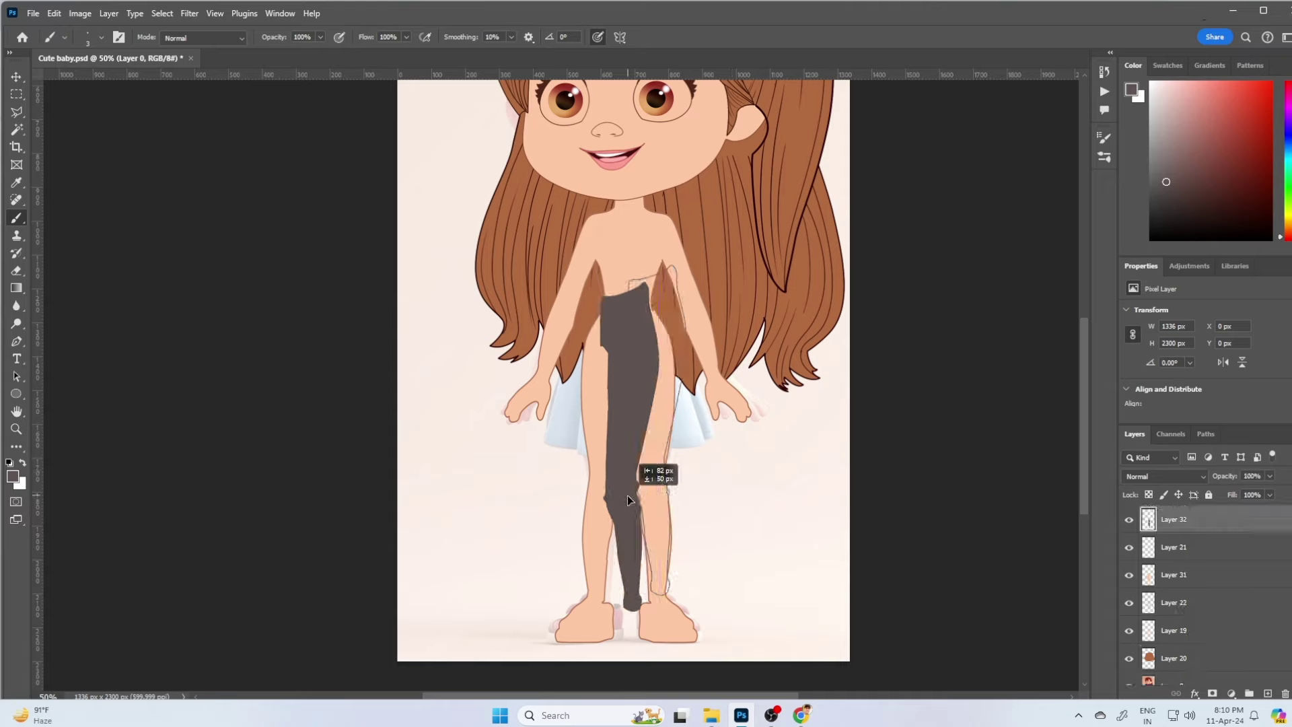
{"action": "mouse_move", "coordinate": [676, 418]}
{"action": "left_mouse_down"}
{"action": "mouse_move", "coordinate": [762, 394]}
{"action": "mouse_move", "coordinate": [676, 418]}
{"action": "left_mouse_up"}
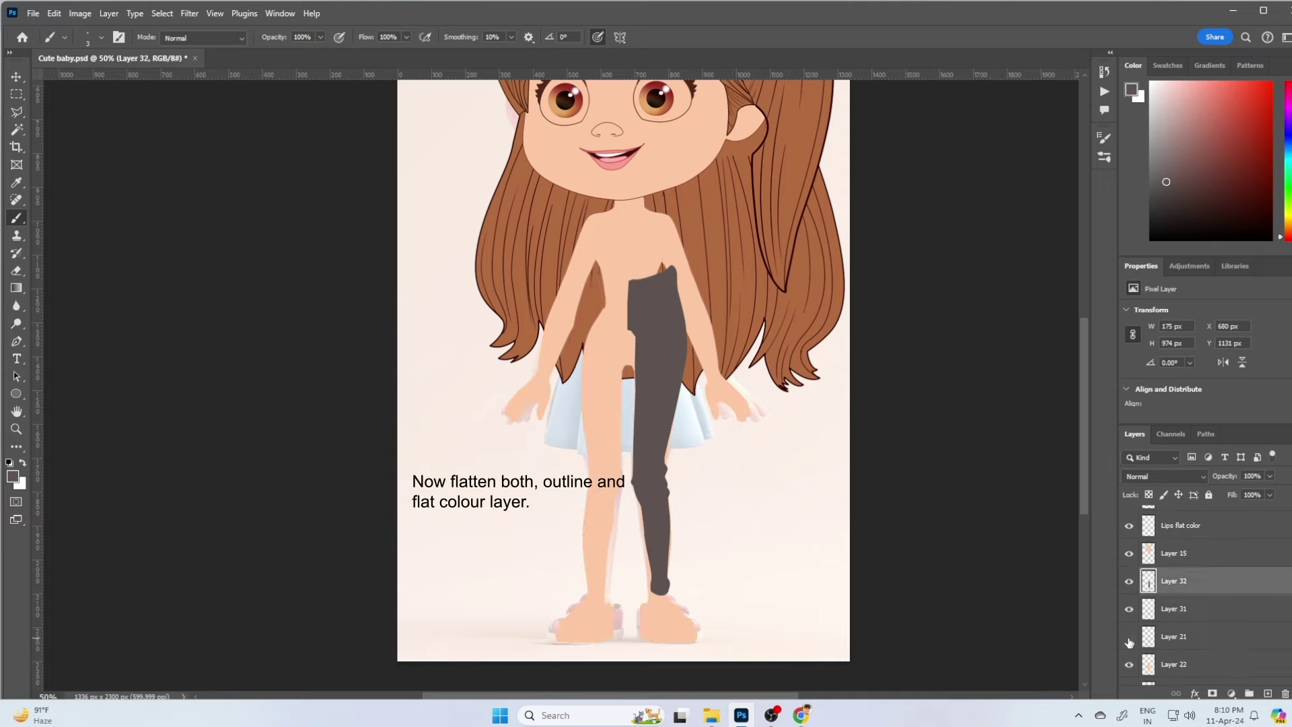
{"action": "key", "text": "ctrl+bracketleft"}
Reshape the pant leg with free transform, widening and slanting it to fit the leg
{"action": "key", "text": "ctrl+t"}
{"action": "left_click_drag", "start_coordinate": [655, 313], "coordinate": [650, 315]}
{"action": "key", "text": "ctrl+z"}
{"action": "right_click", "coordinate": [653, 452]}
{"action": "key", "text": "Escape"}
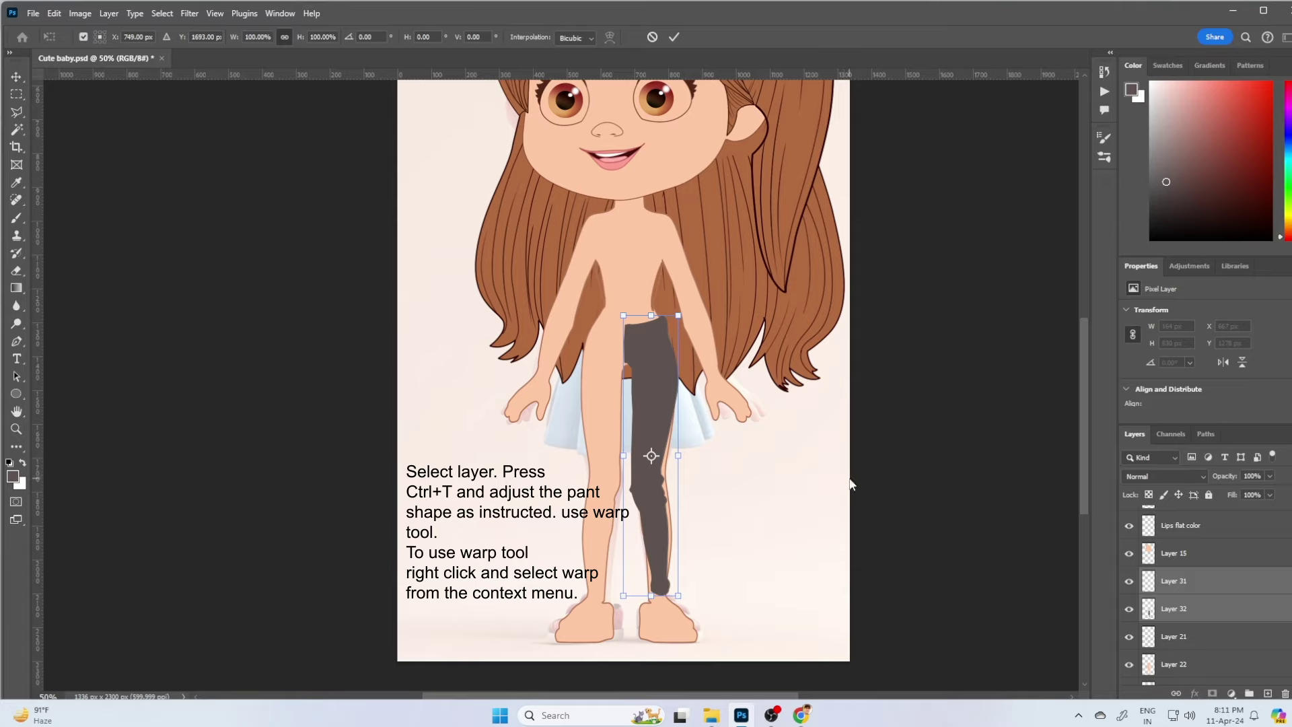
{"action": "left_click_drag", "start_coordinate": [678, 455], "coordinate": [686, 459]}
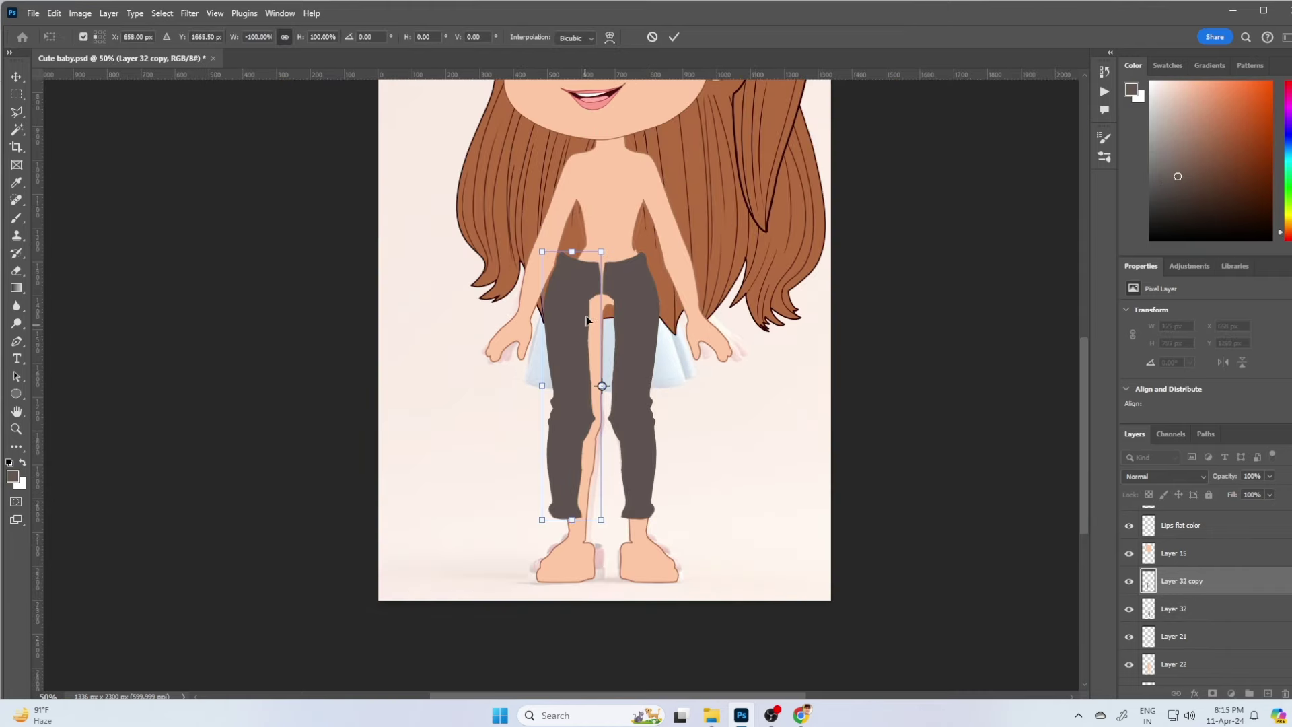
Place the mirrored pant leg on the other leg, merge both legs and narrow the waist
{"action": "left_click_drag", "start_coordinate": [580, 319], "coordinate": [598, 309]}
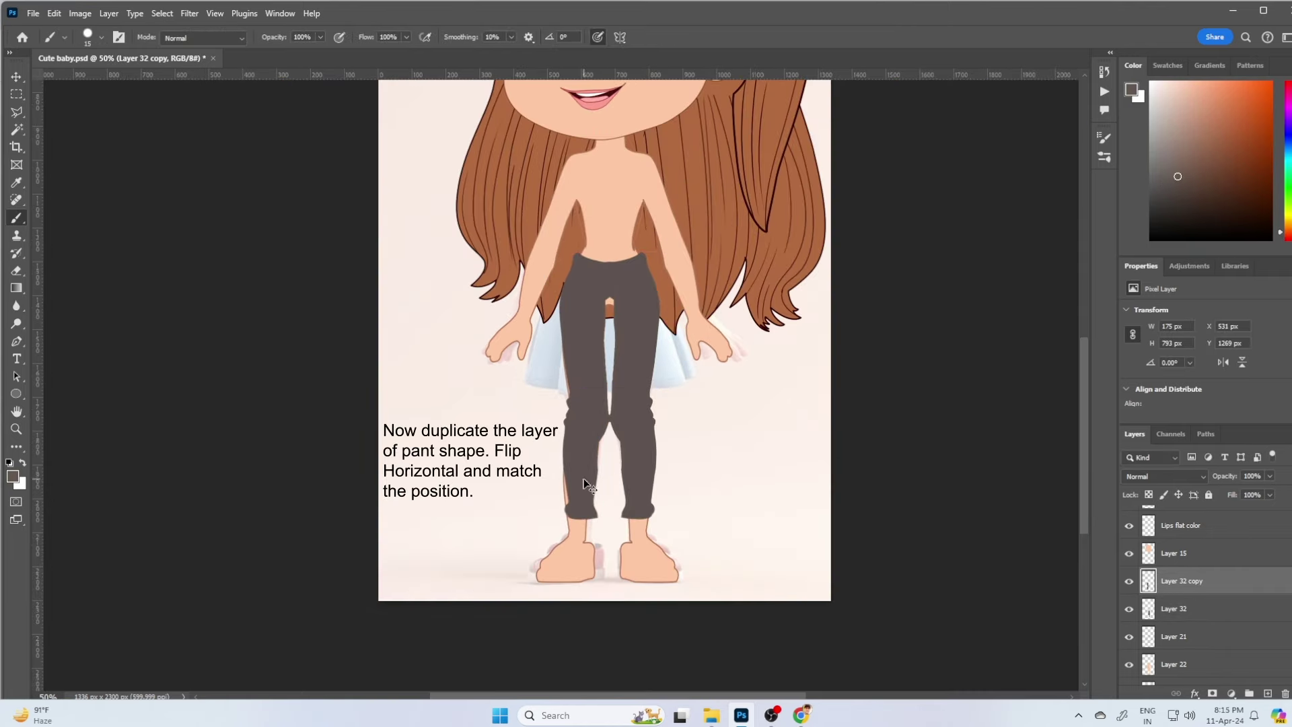
{"action": "key", "text": "ctrl+t"}
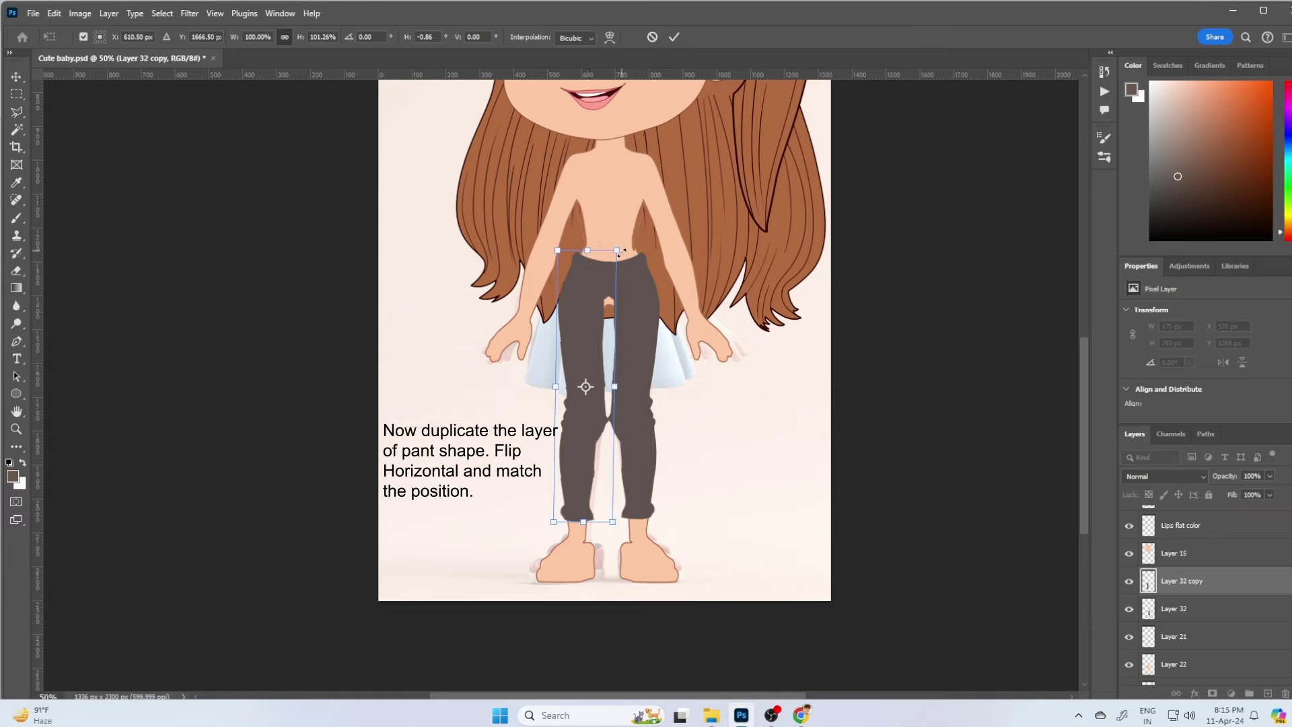
{"action": "key", "text": "Return"}
{"action": "key", "text": "ctrl+e"}
{"action": "key", "text": "ctrl+t"}
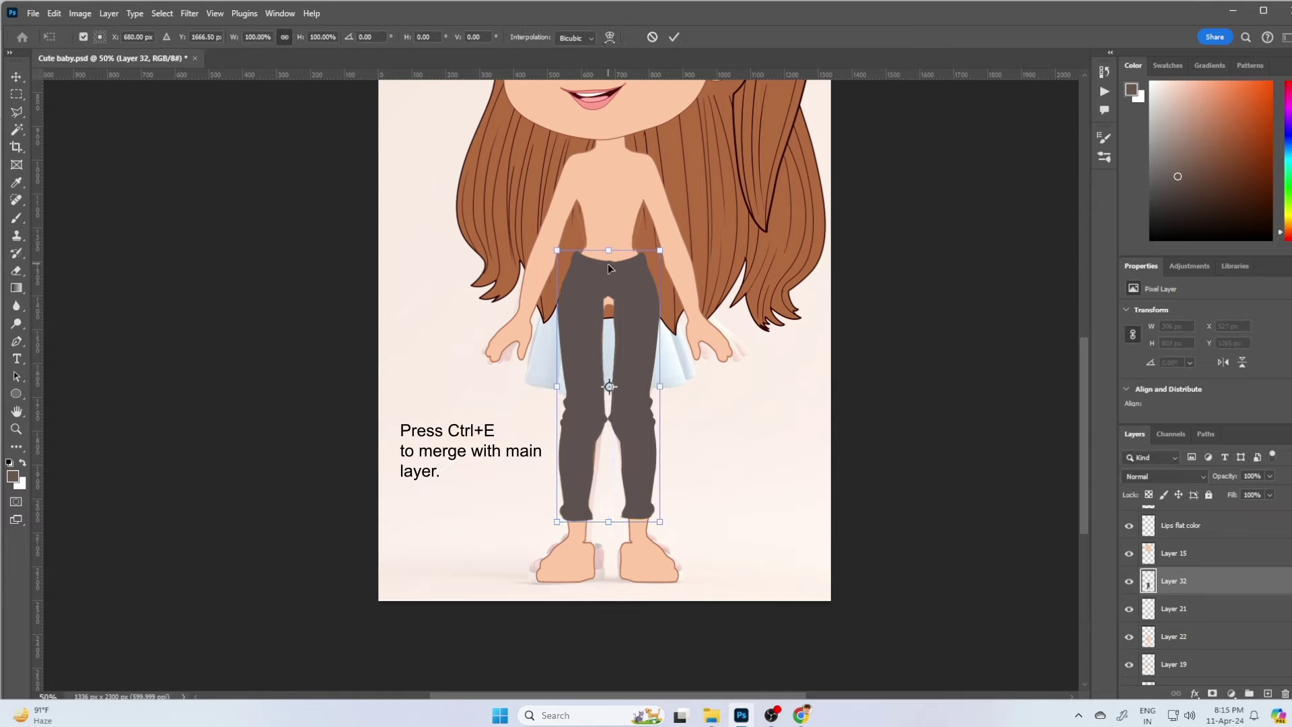
{"action": "left_click_drag", "start_coordinate": [662, 252], "coordinate": [643, 254]}
{"action": "key", "text": "Return"}
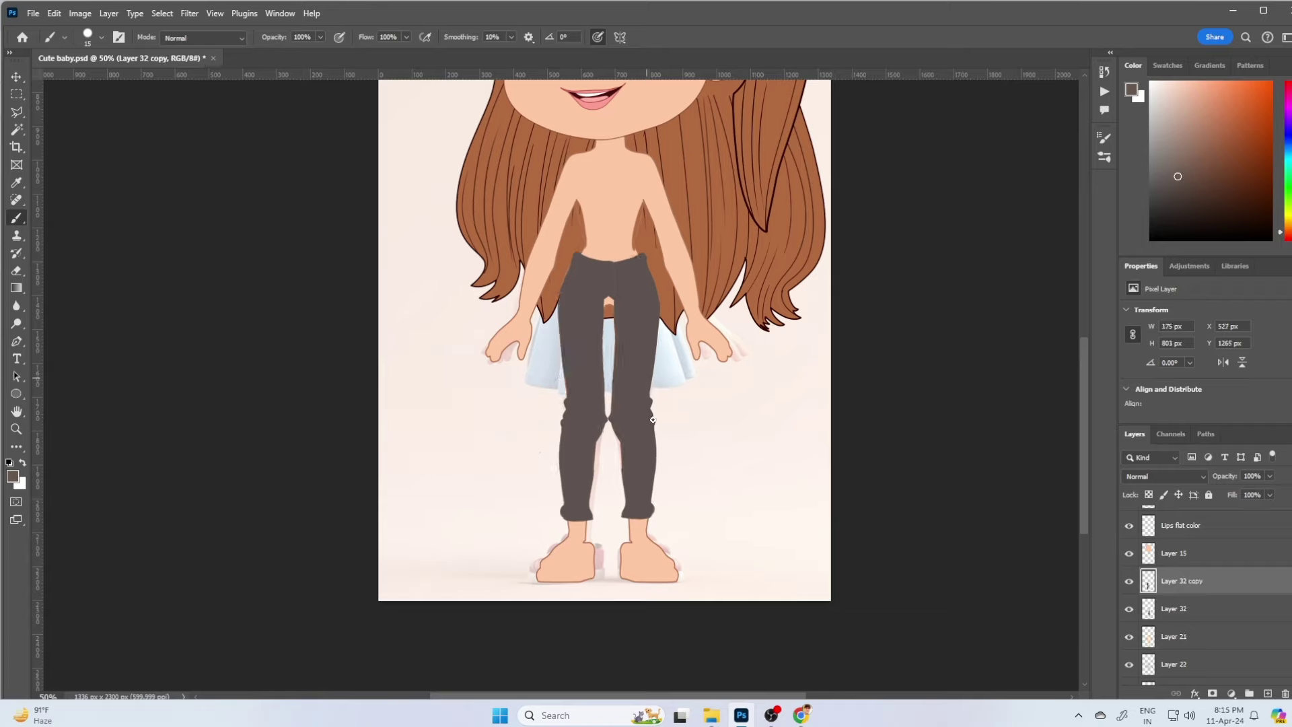
{"action": "key", "text": "e"}
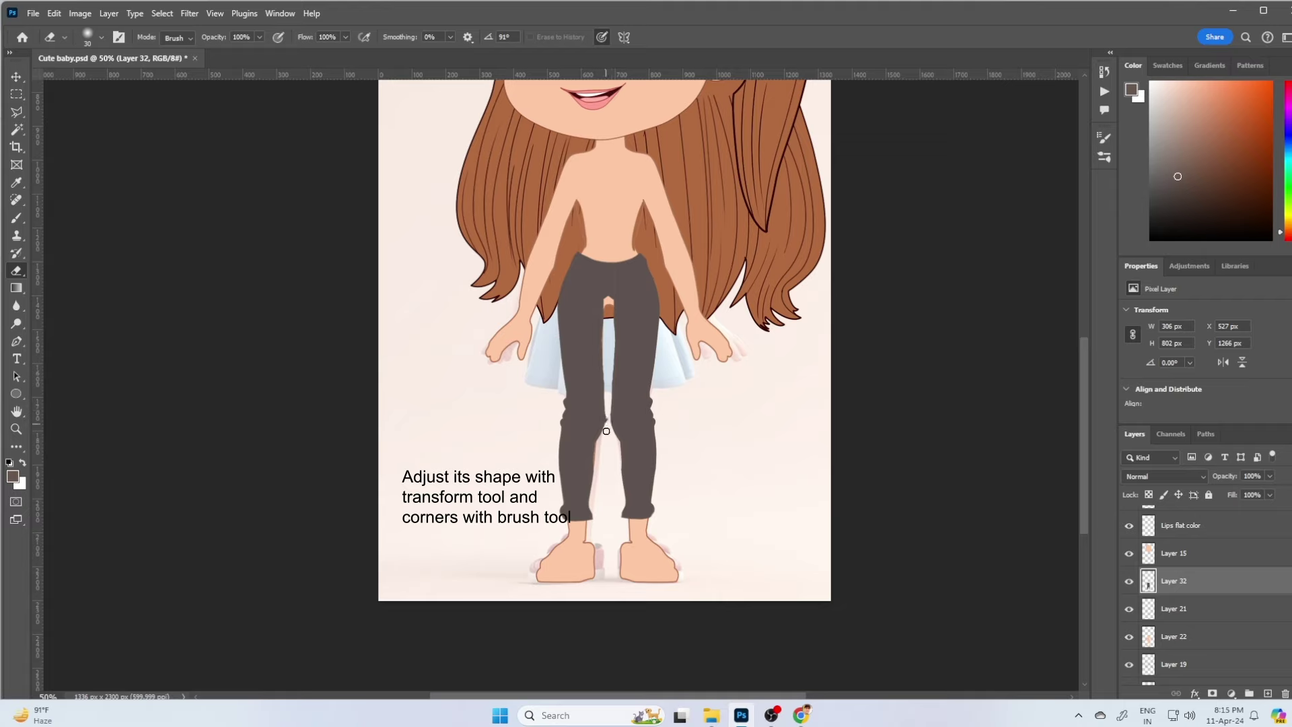
Touch up the pant edges with brush and eraser, then show the realistic woman reference layer
{"action": "scroll", "coordinate": [778, 332], "scroll_direction": "up", "scroll_amount": 3}
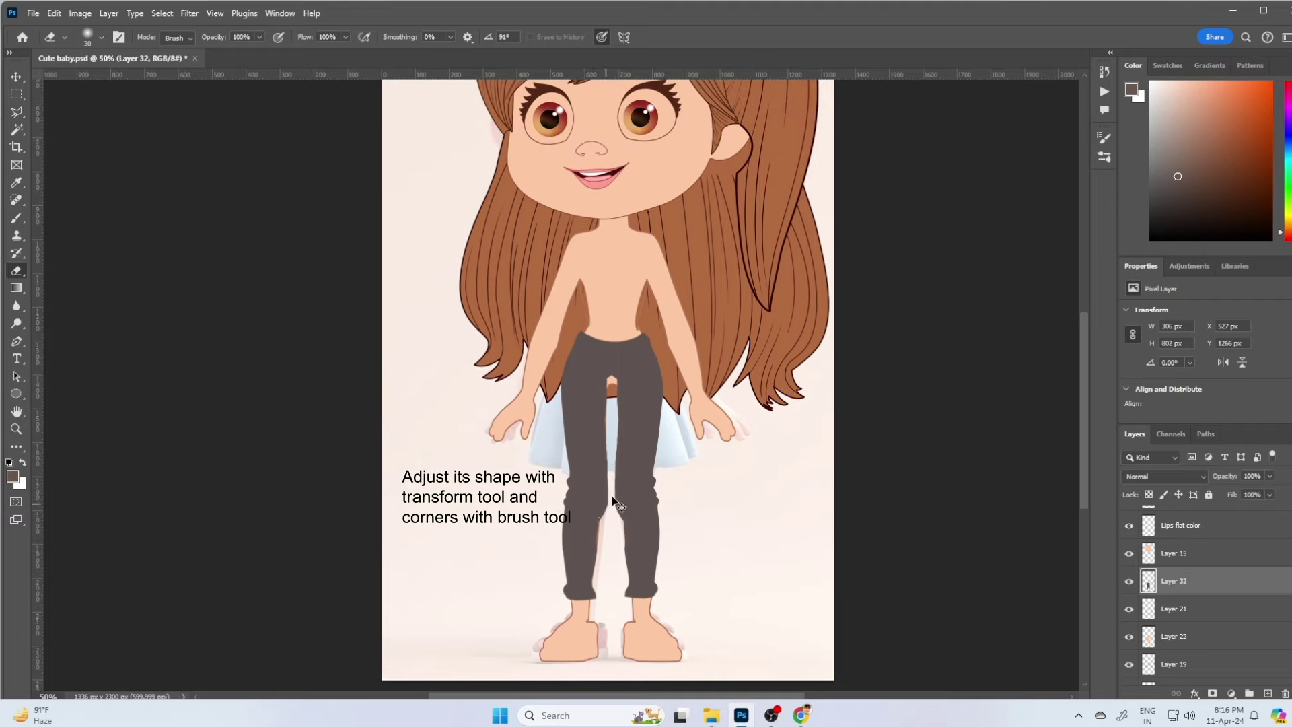
{"action": "key", "text": "b"}
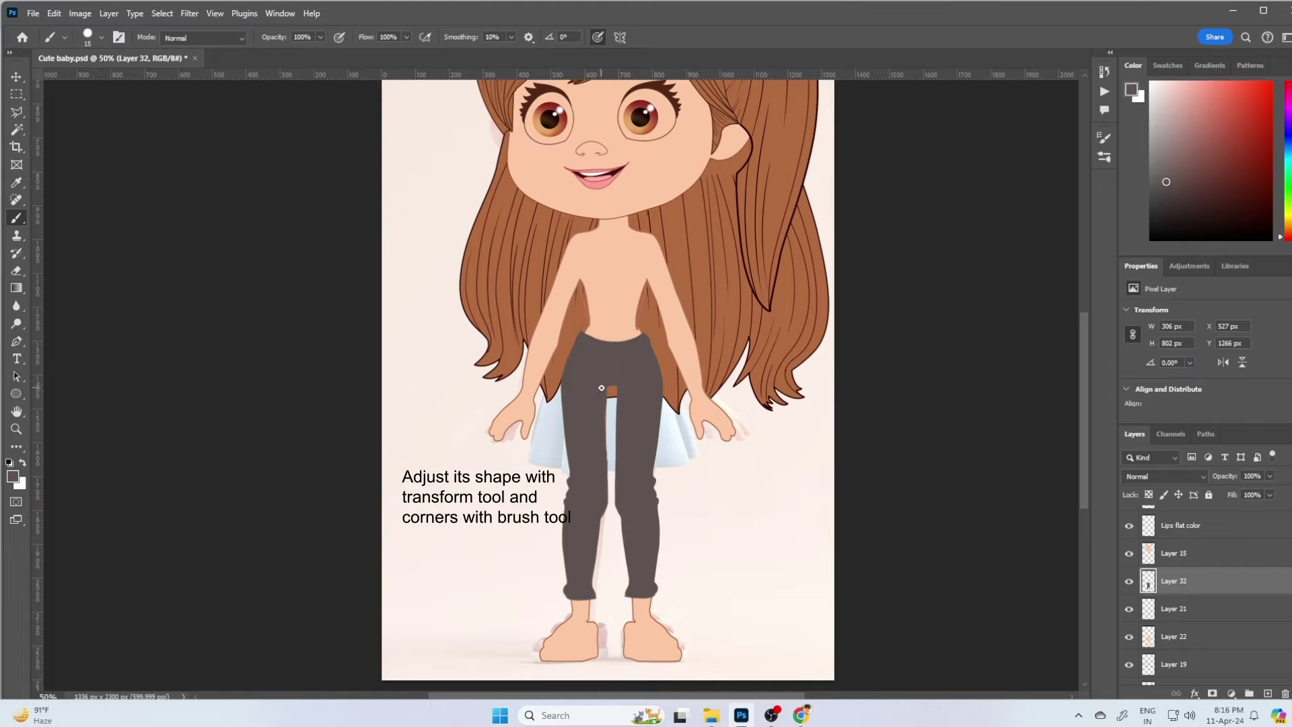
{"action": "key", "text": "e"}
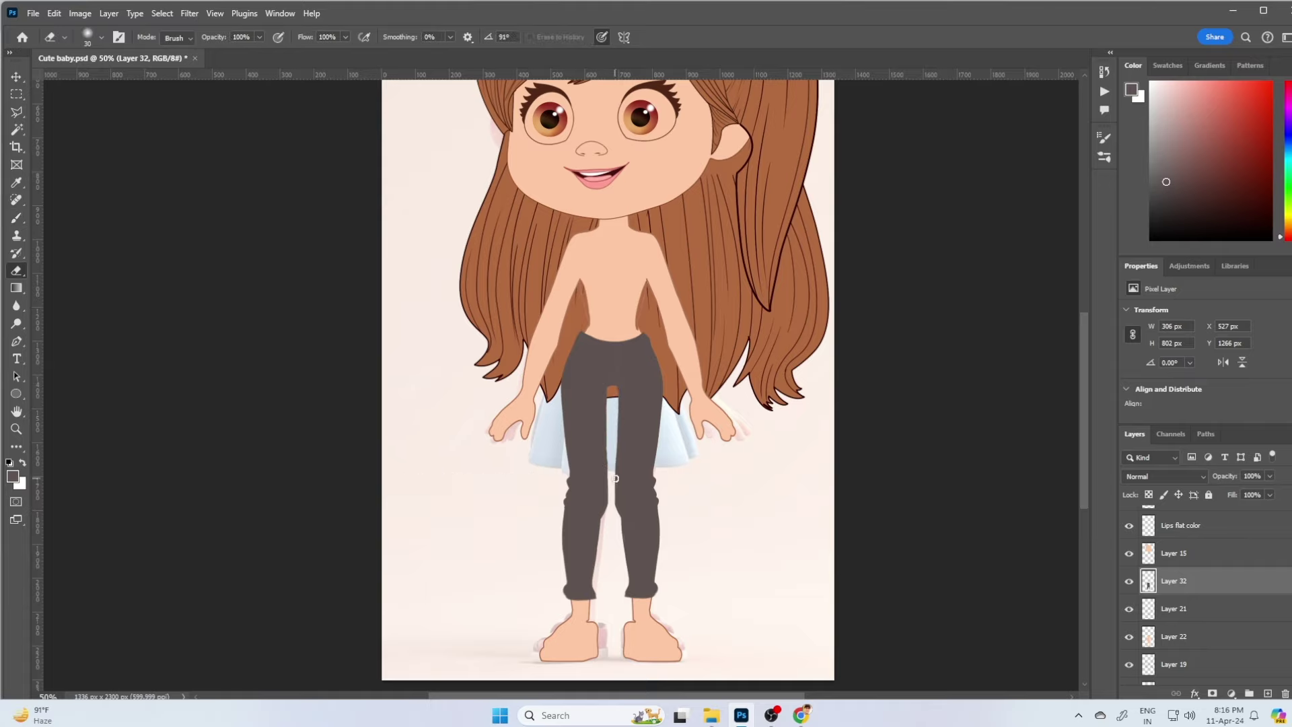
{"action": "scroll", "coordinate": [745, 278], "scroll_direction": "down", "scroll_amount": 3, "text": "alt"}
{"action": "scroll", "coordinate": [744, 277], "scroll_direction": "up", "scroll_amount": 3, "text": "alt"}
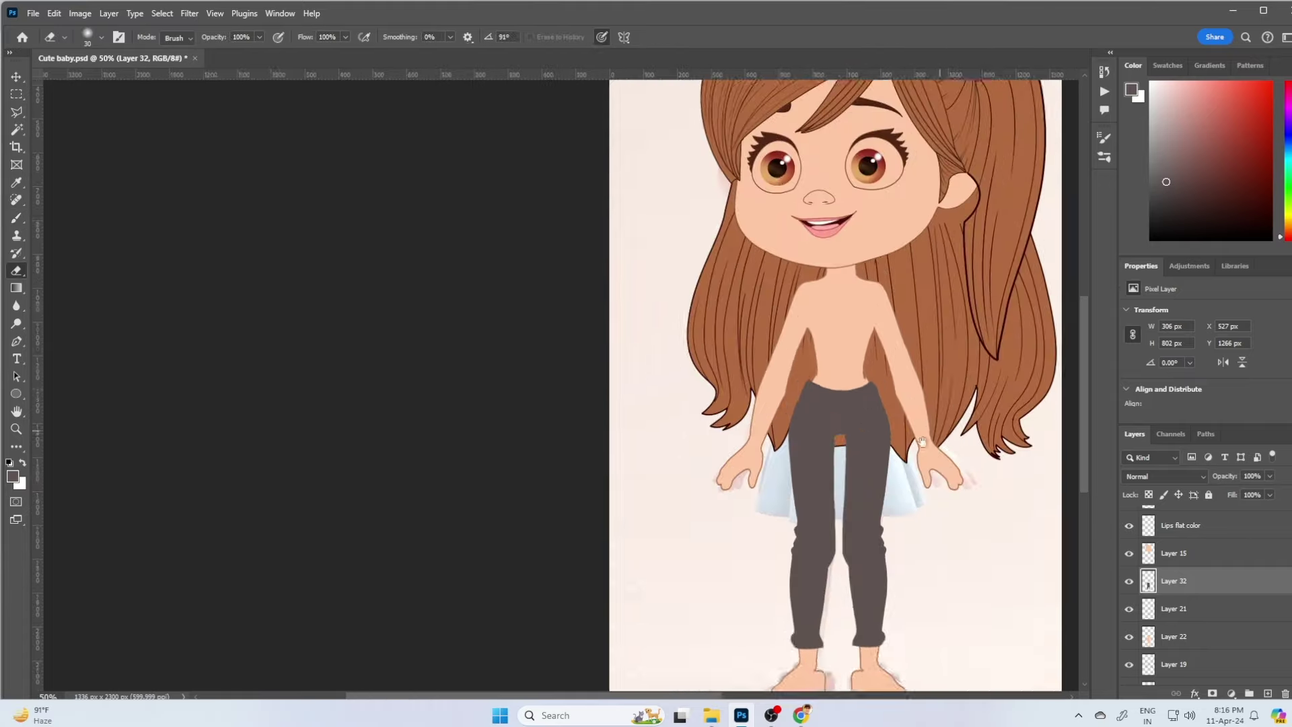
{"action": "left_click_drag", "start_coordinate": [744, 278], "coordinate": [619, 177]}
{"action": "scroll", "coordinate": [1184, 592], "scroll_direction": "up", "scroll_amount": 5}
{"action": "left_click", "coordinate": [1129, 631]}
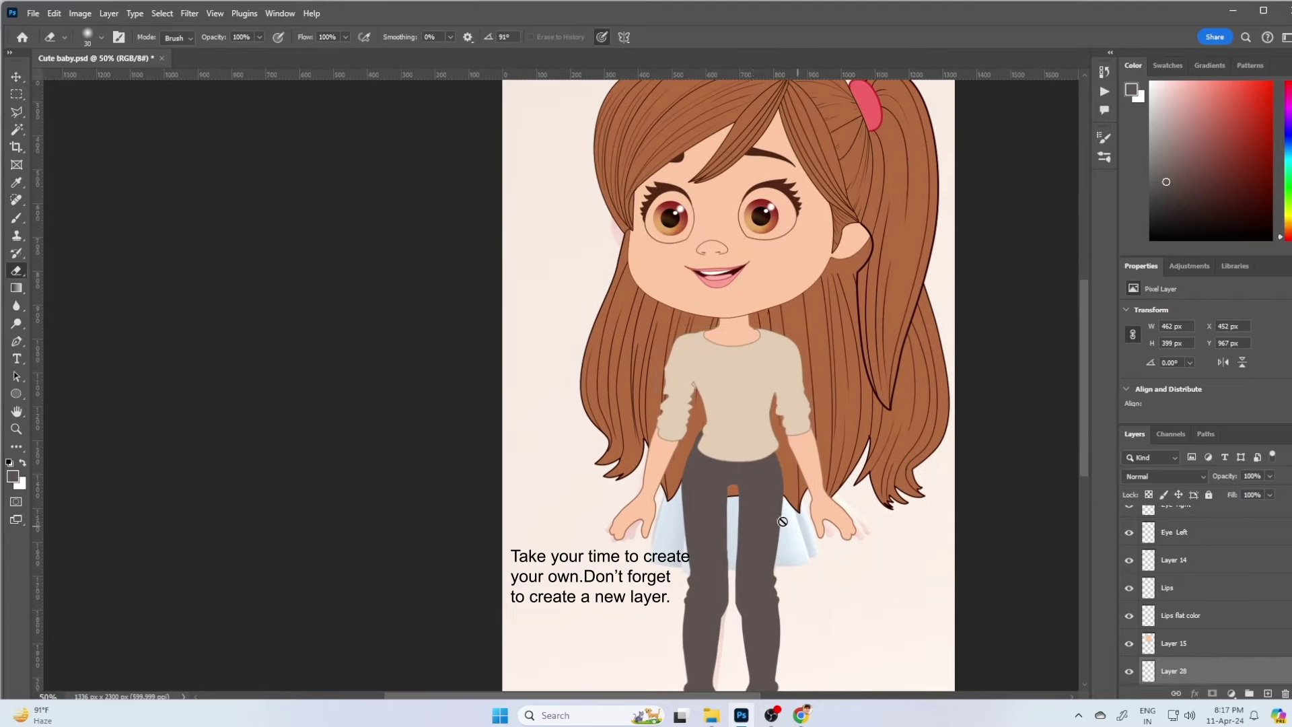
Skew the shirt's bottom edge slightly left to match the torso
{"action": "left_click", "coordinate": [733, 467]}
{"action": "left_click_drag", "start_coordinate": [733, 462], "coordinate": [724, 461]}
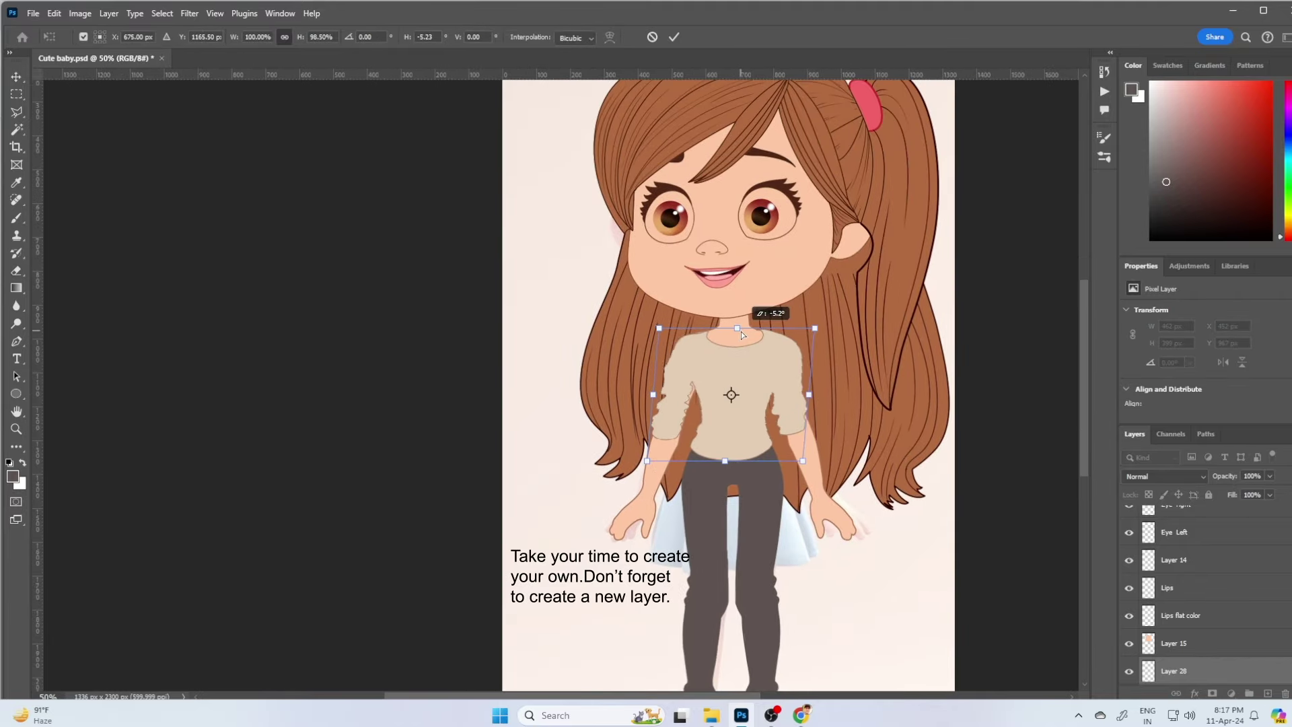
{"action": "key", "text": "Return"}
{"action": "key", "text": "e"}
{"action": "scroll", "coordinate": [1285, 624], "scroll_direction": "down", "scroll_amount": 2}
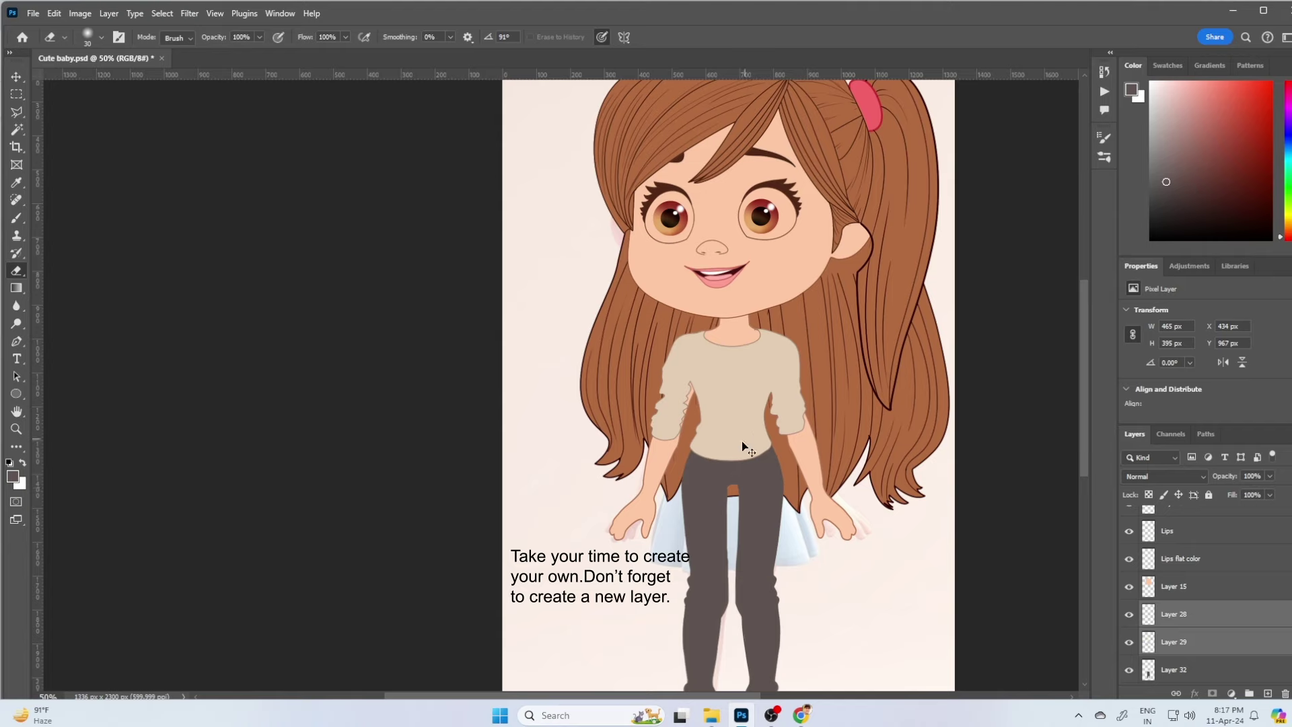
Warp the shirt, bending its lower right side and pulling in the top-left corner
{"action": "key", "text": "ctrl+t"}
{"action": "right_click", "coordinate": [744, 419]}
{"action": "left_click", "coordinate": [734, 229]}
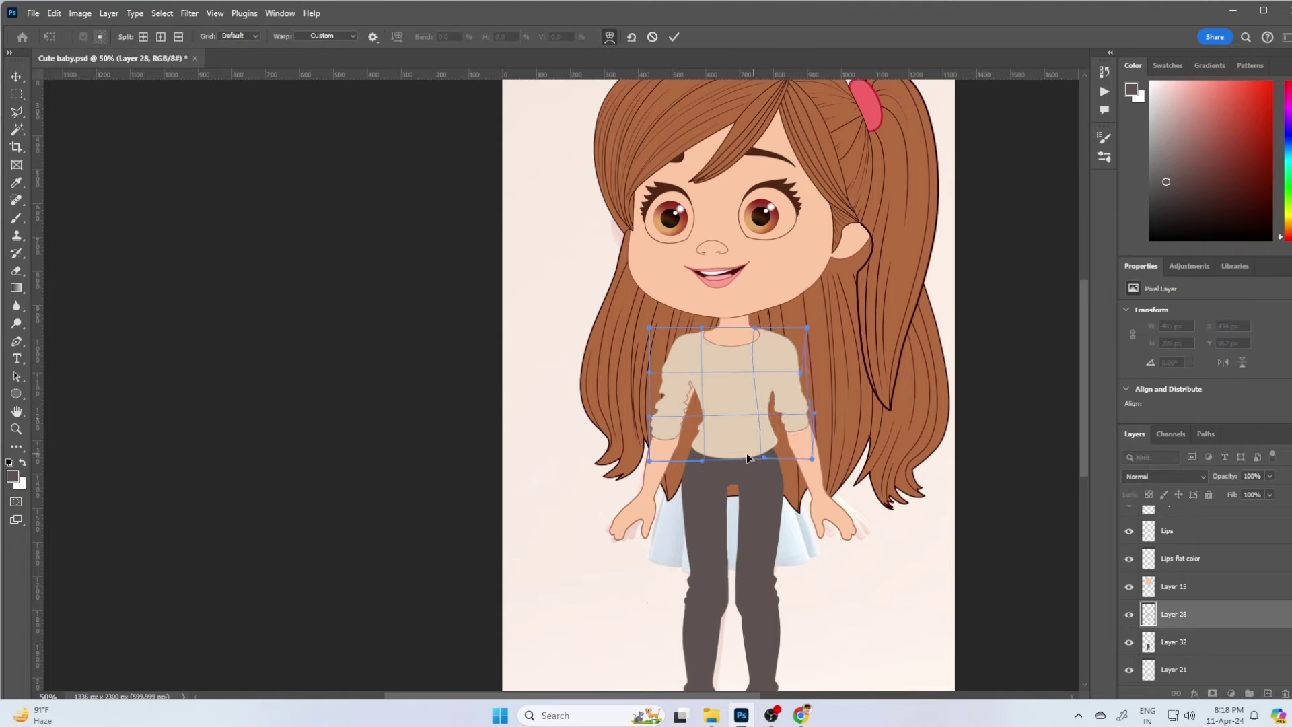
{"action": "left_click_drag", "start_coordinate": [812, 459], "coordinate": [815, 459]}
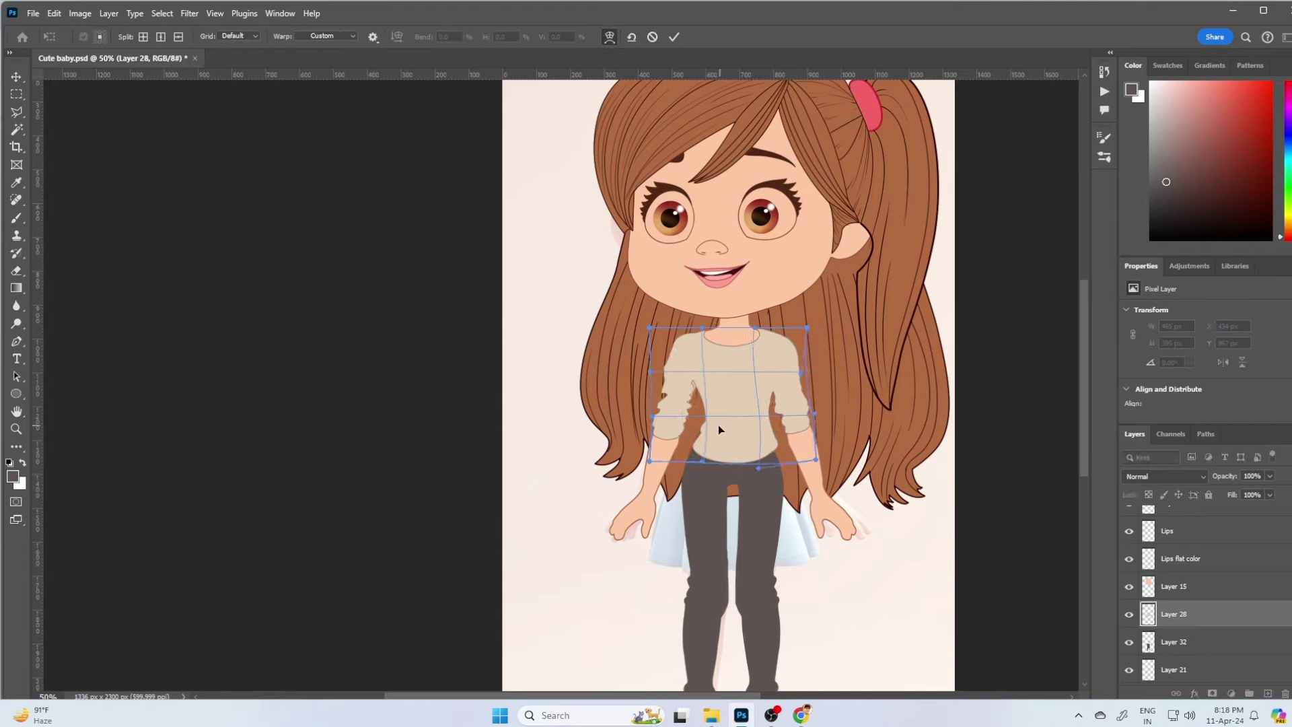
{"action": "left_click_drag", "start_coordinate": [649, 328], "coordinate": [657, 325]}
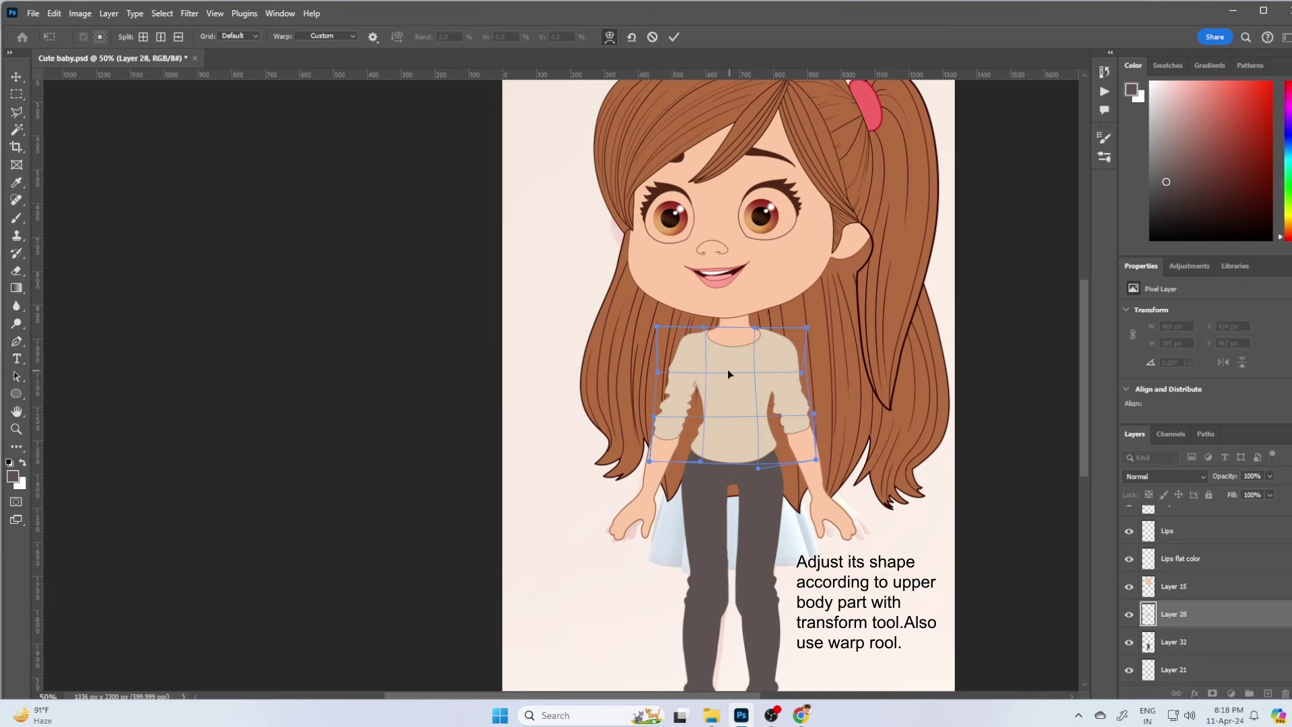
{"action": "key", "text": "Return"}
Paint touch-ups on the shirt using its beige colour
{"action": "key", "text": "ctrl+plus"}
{"action": "key", "text": "b"}
{"action": "left_click", "coordinate": [704, 387], "text": "alt"}
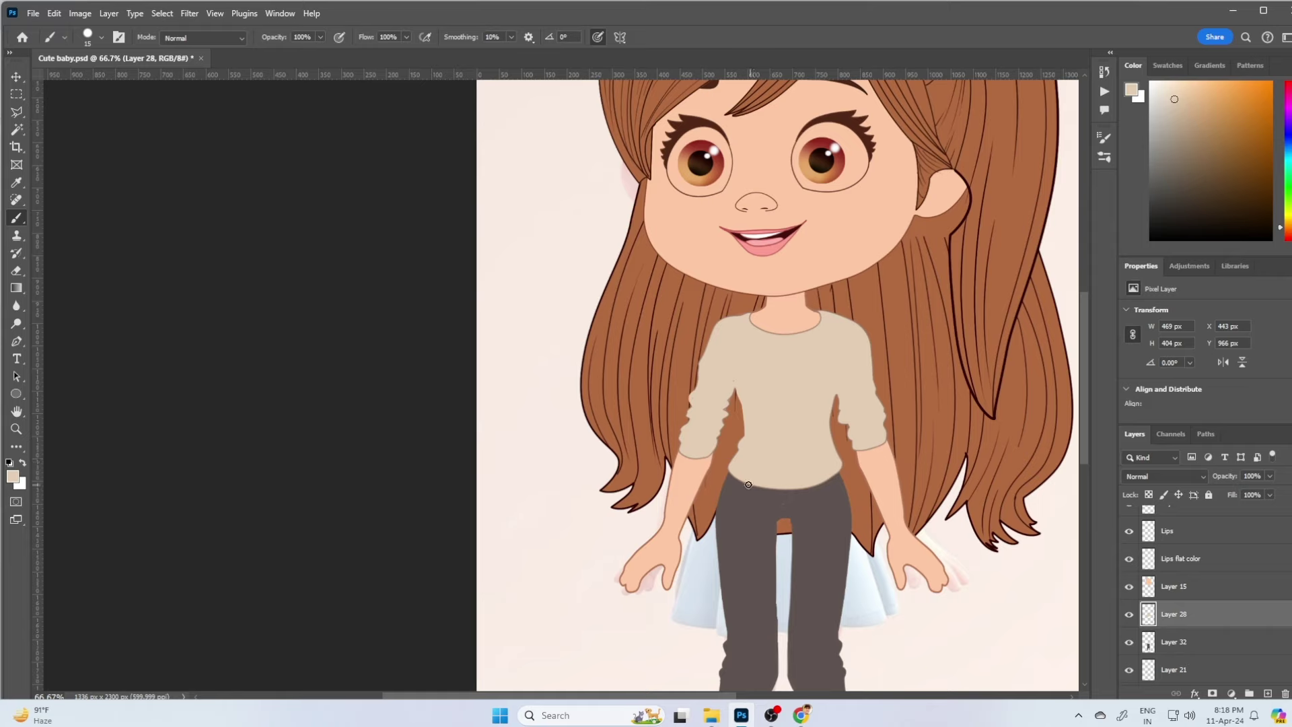
{"action": "scroll", "coordinate": [865, 298], "scroll_direction": "down", "scroll_amount": 5}
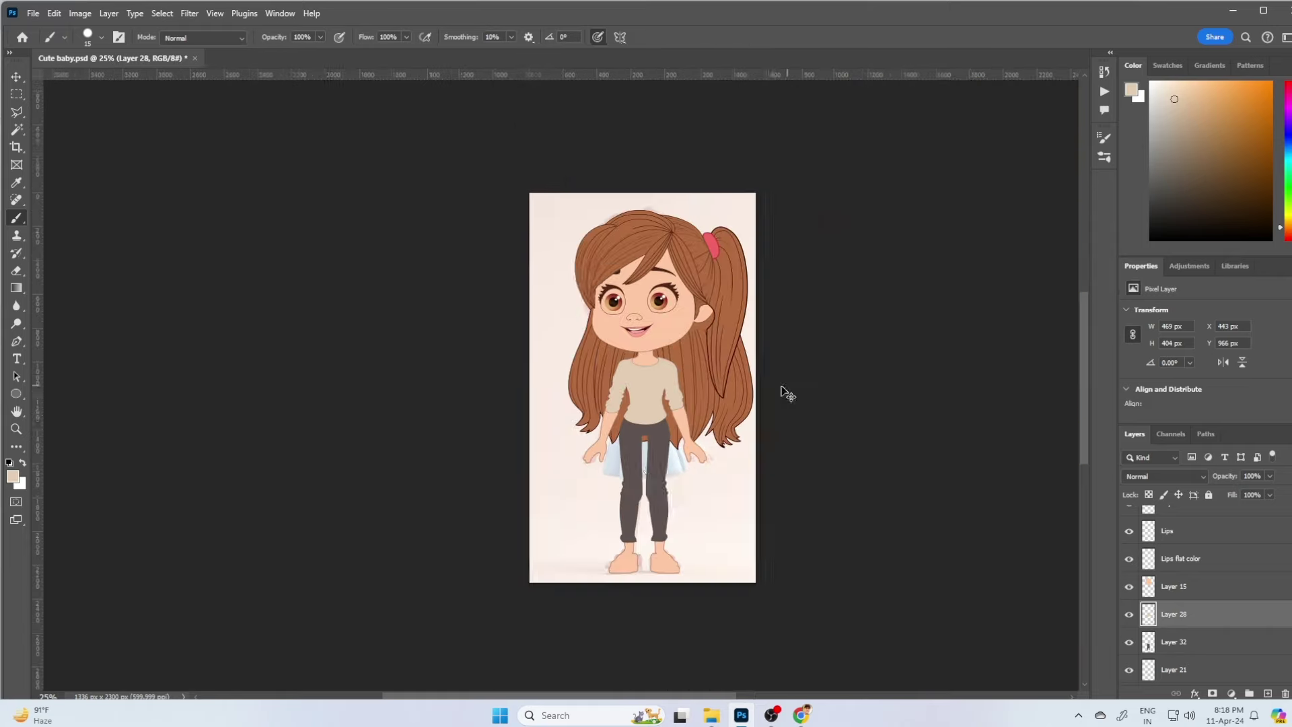
{"action": "scroll", "coordinate": [758, 546], "scroll_direction": "up", "scroll_amount": 3}
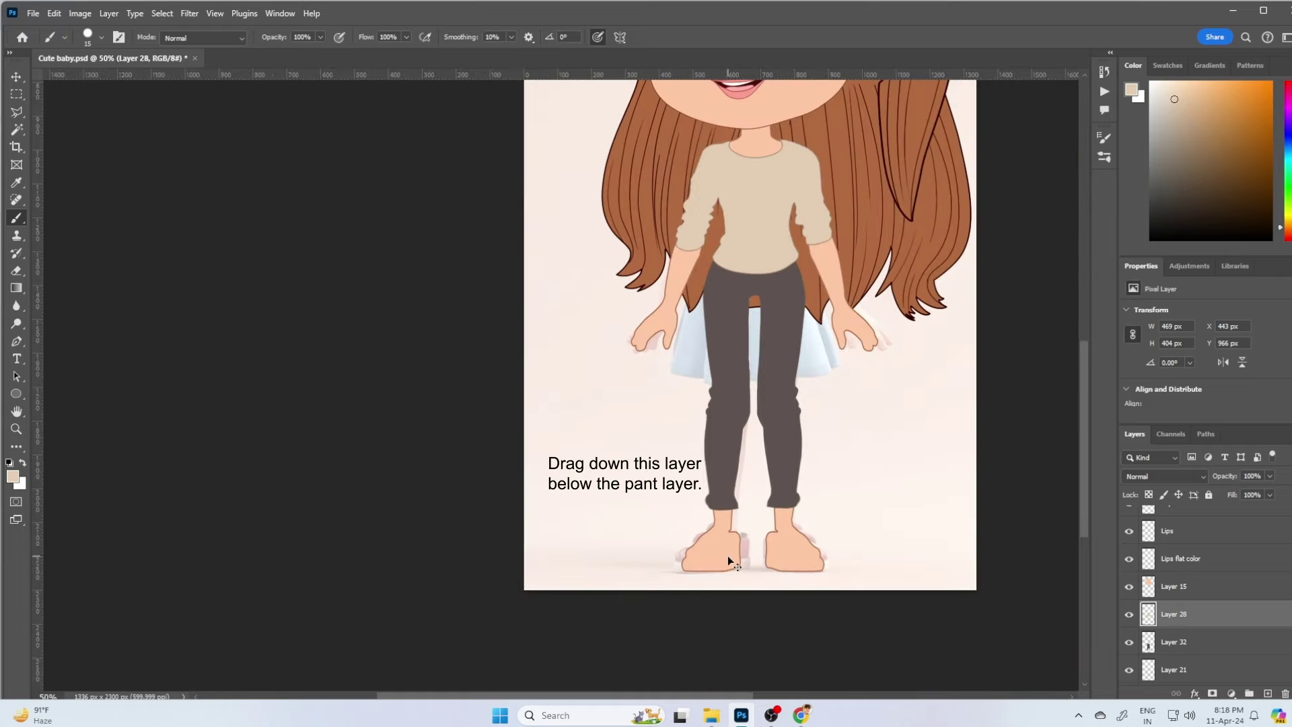
Rearrange the layer stack, selecting Layer 22 and then Layer 15
{"action": "left_click", "coordinate": [790, 548], "text": "ctrl"}
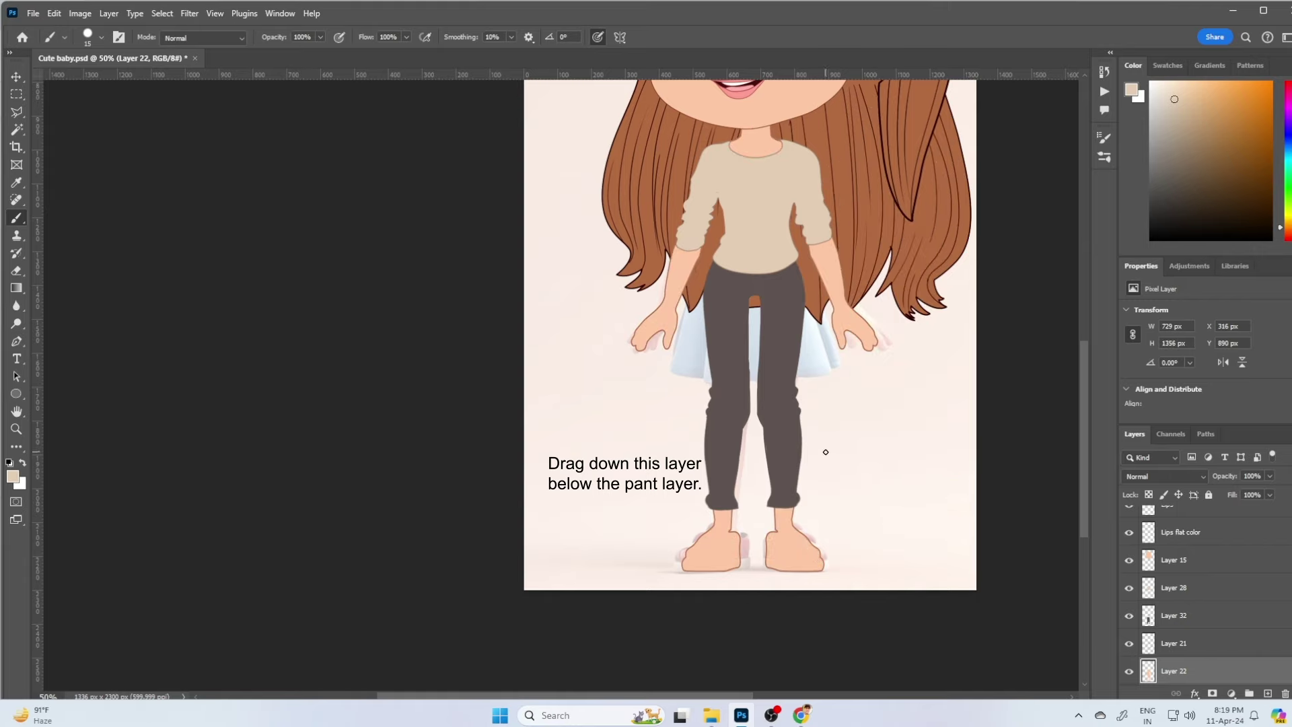
{"action": "scroll", "coordinate": [825, 451], "scroll_direction": "down", "scroll_amount": 3}
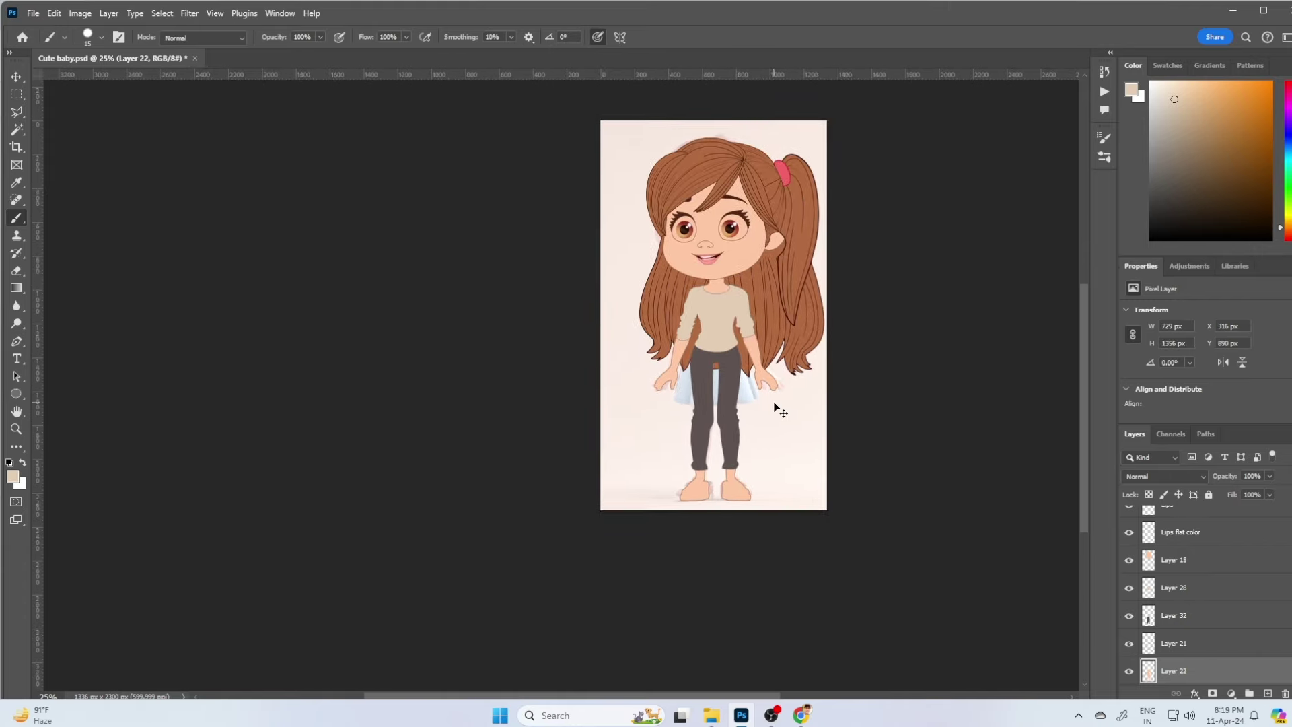
{"action": "scroll", "coordinate": [902, 114], "scroll_direction": "up", "scroll_amount": 1}
{"action": "right_click", "coordinate": [693, 288]}
{"action": "left_click", "coordinate": [713, 300]}
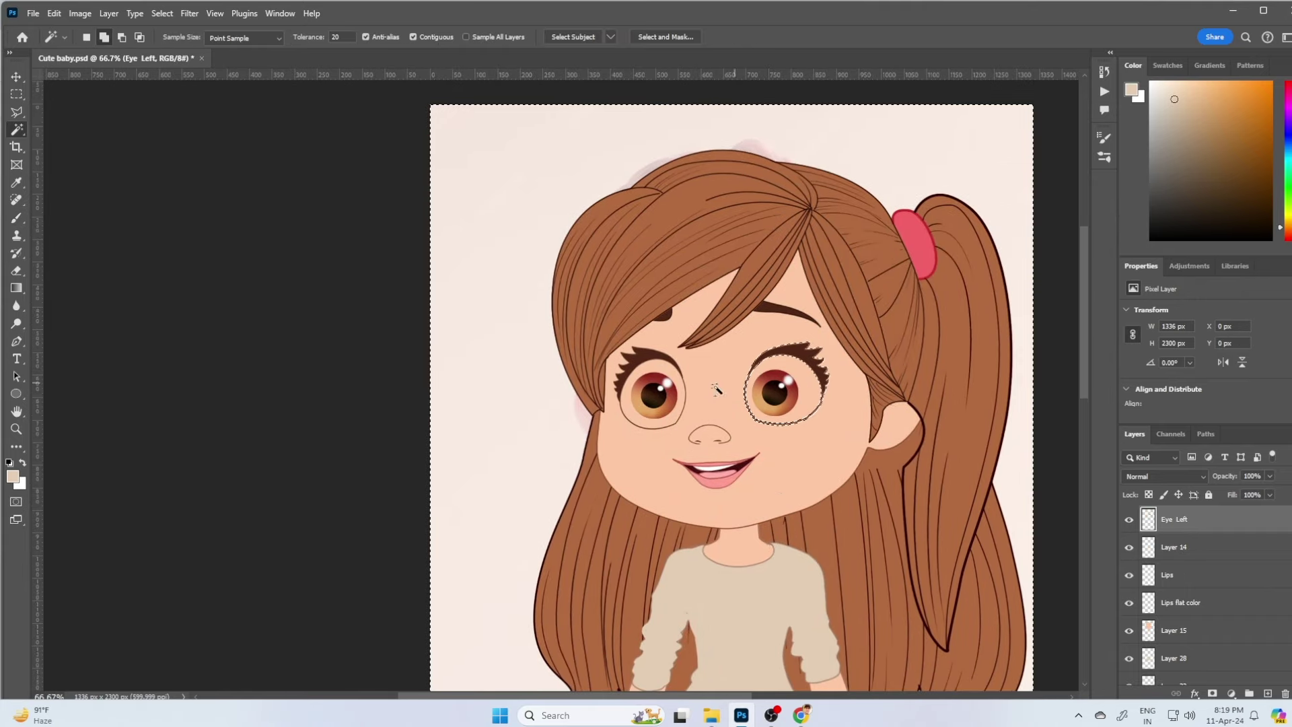
Select one eye's white area and fill it white on a new layer below Eye Left
{"action": "left_click", "coordinate": [810, 397]}
{"action": "left_click", "coordinate": [1268, 693]}
{"action": "left_click_drag", "start_coordinate": [1174, 518], "coordinate": [1194, 565]}
{"action": "key", "text": "b"}
{"action": "key", "text": "x"}
{"action": "key", "text": "alt+BackSpace"}
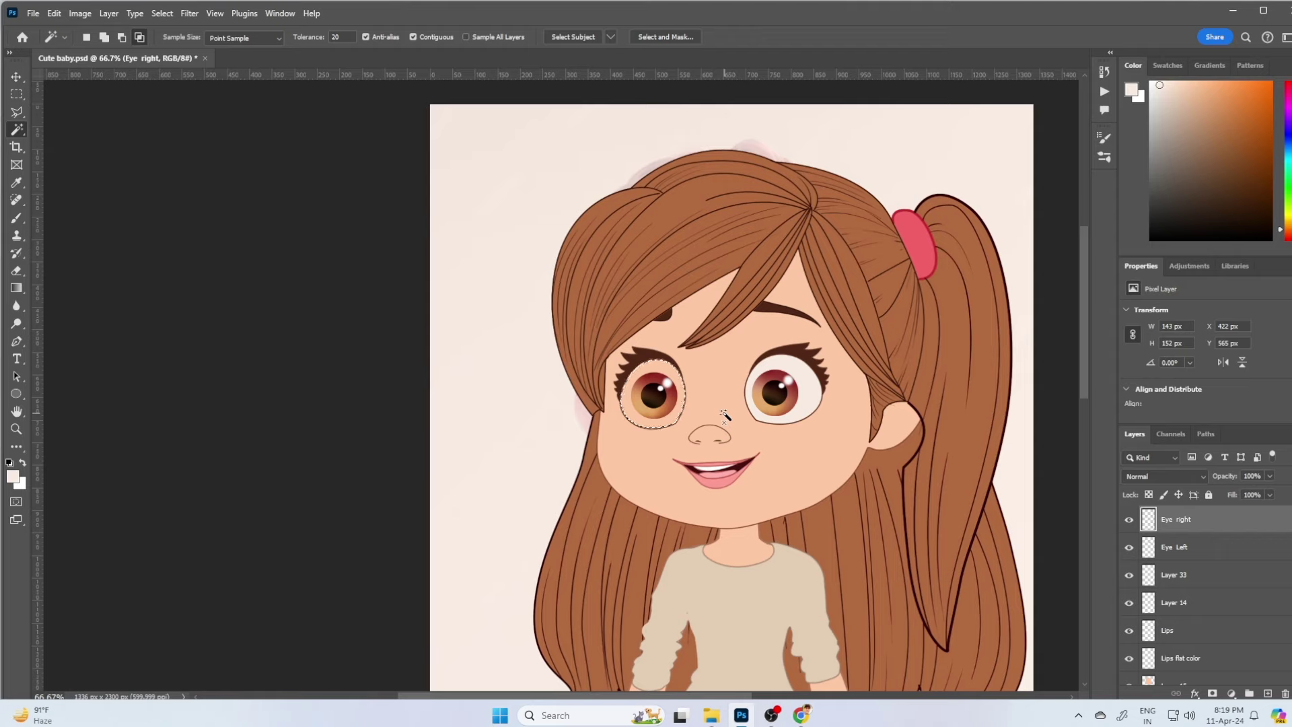
Add a layer for the second eye and rename Layer 33 to 'Eye socket right'
{"action": "left_click", "coordinate": [1174, 602]}
{"action": "left_click", "coordinate": [1267, 693]}
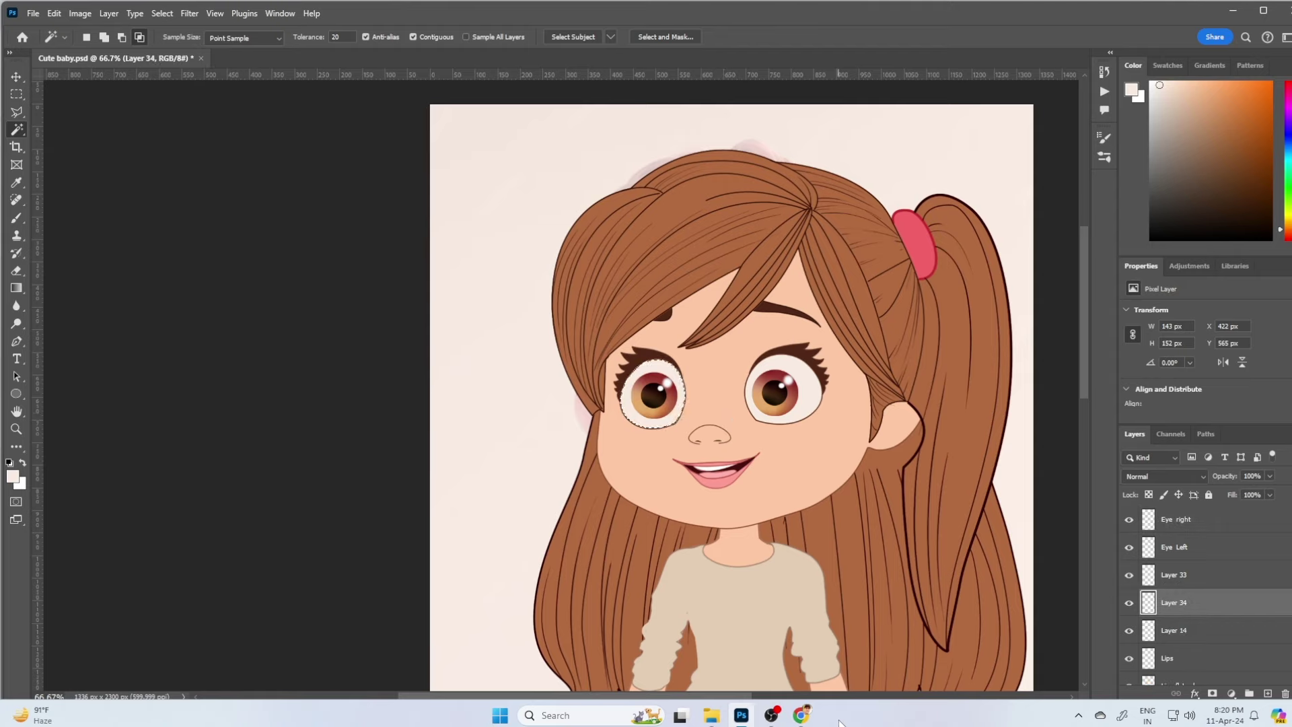
{"action": "double_click", "coordinate": [1173, 575]}
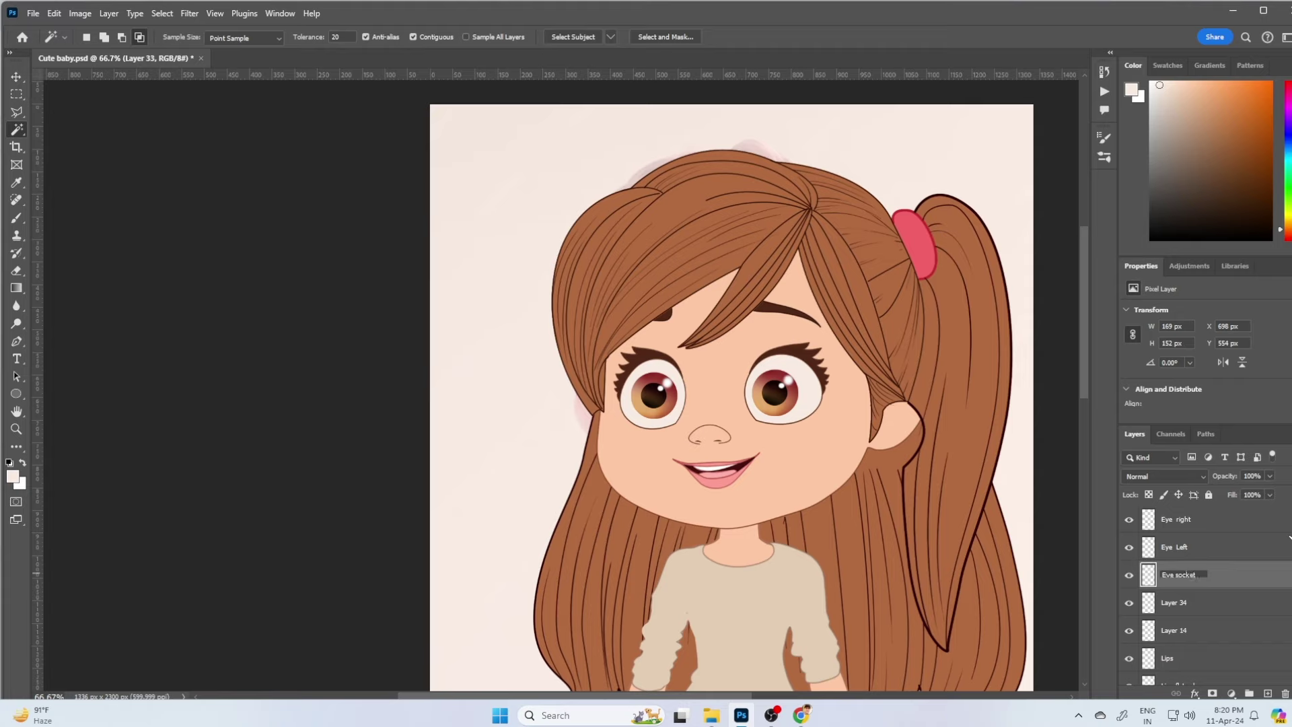
{"action": "type", "text": "Eye socket right"}
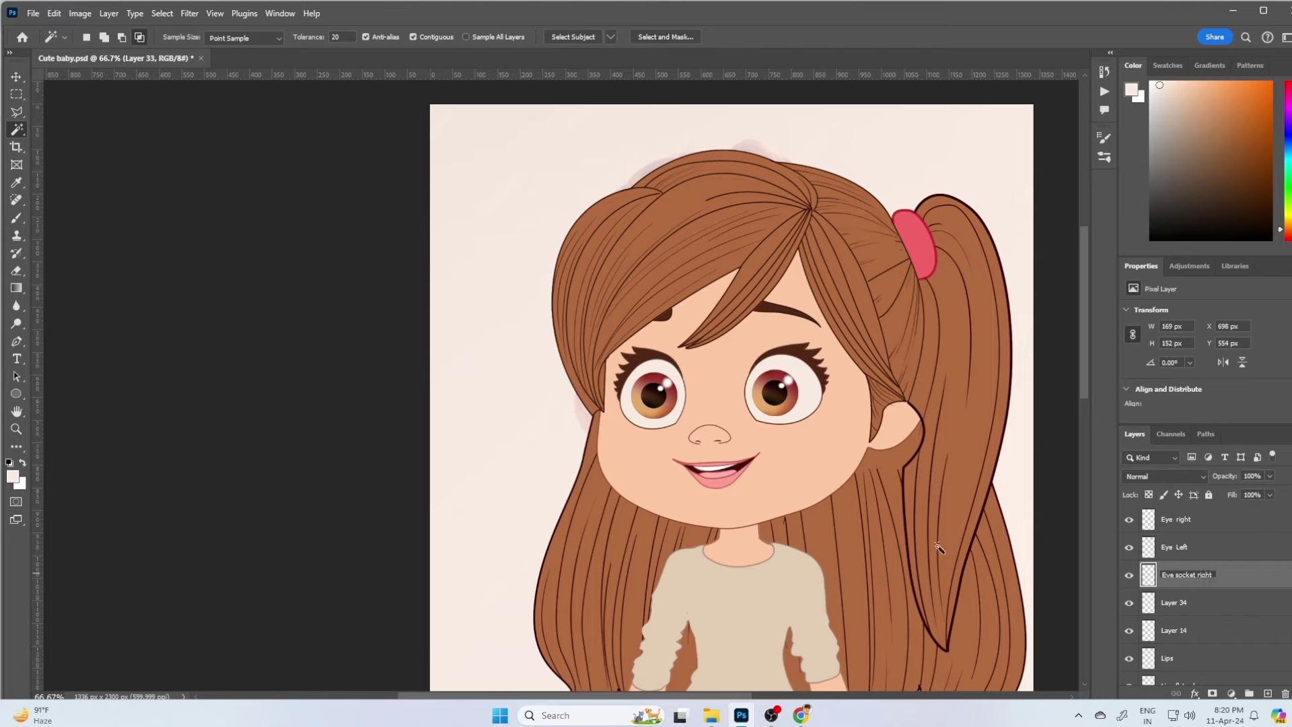
{"action": "key", "text": "ctrl+a"}
{"action": "left_click", "coordinate": [1178, 607]}
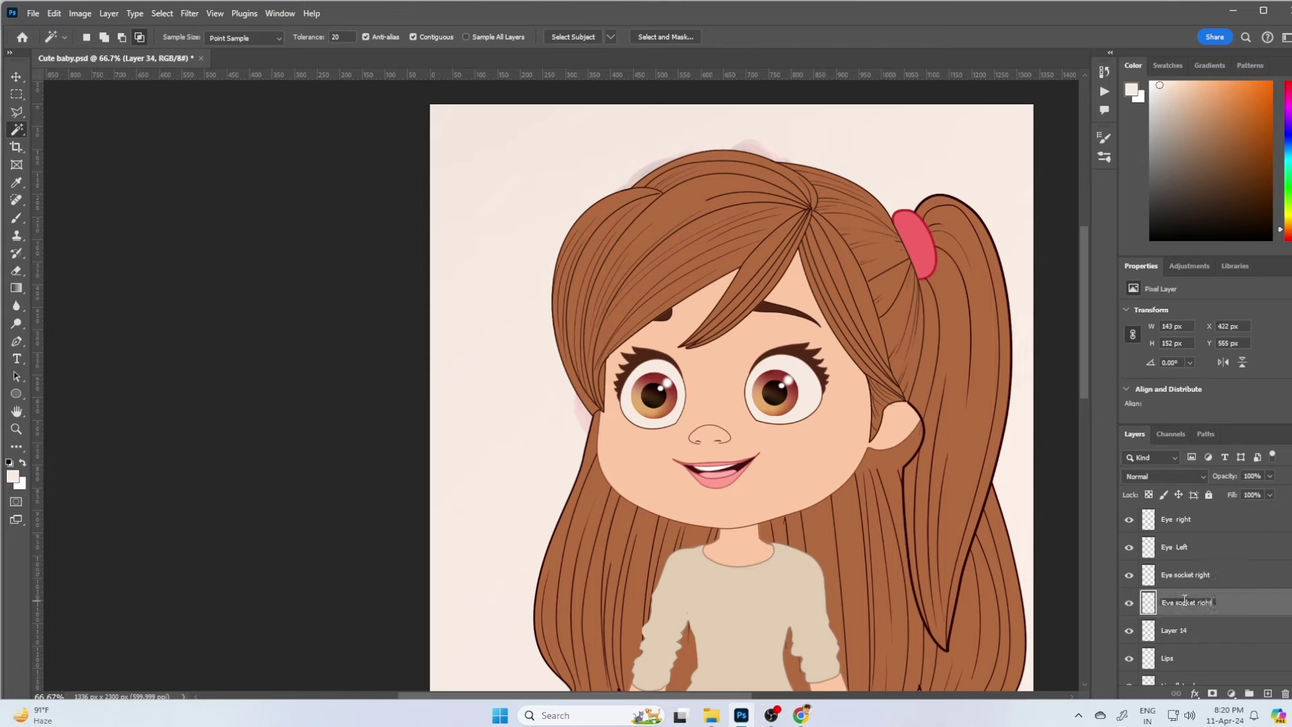
Rename the other eye socket layer to 'Eye socket left'
{"action": "double_click", "coordinate": [1194, 575]}
{"action": "left_click", "coordinate": [1199, 576]}
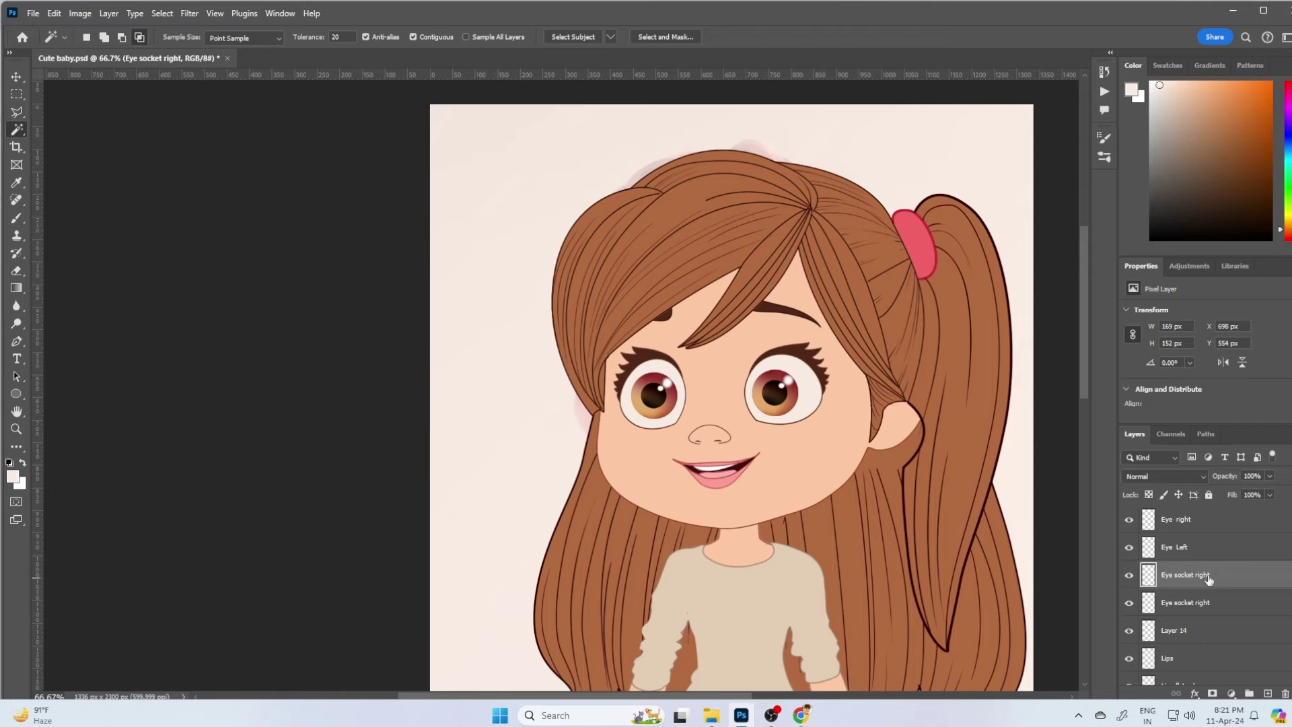
{"action": "type", "text": "left"}
{"action": "key", "text": "Return"}
{"action": "scroll", "coordinate": [778, 339], "scroll_direction": "down", "scroll_amount": 3}
{"action": "left_click_drag", "start_coordinate": [773, 336], "coordinate": [689, 335]}
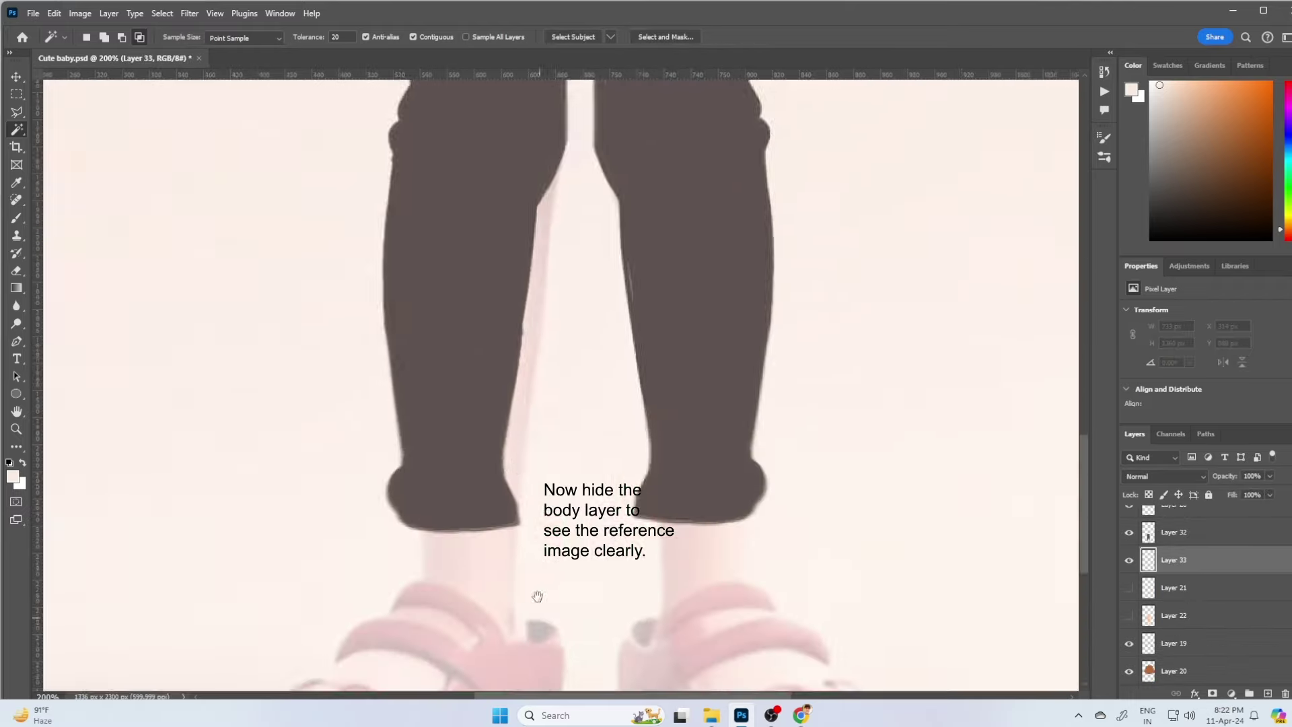
Trace the left sandal's outline with the Pen tool, from heel along the sole, around the toe and over the strap
{"action": "key", "text": "p"}
{"action": "left_click", "coordinate": [566, 401]}
{"action": "left_click_drag", "start_coordinate": [604, 408], "coordinate": [616, 428]}
{"action": "mouse_move", "coordinate": [610, 501]}
{"action": "left_mouse_down"}
{"action": "mouse_move", "coordinate": [596, 551]}
{"action": "mouse_move", "coordinate": [511, 563]}
{"action": "left_mouse_up"}
{"action": "left_click", "coordinate": [382, 566]}
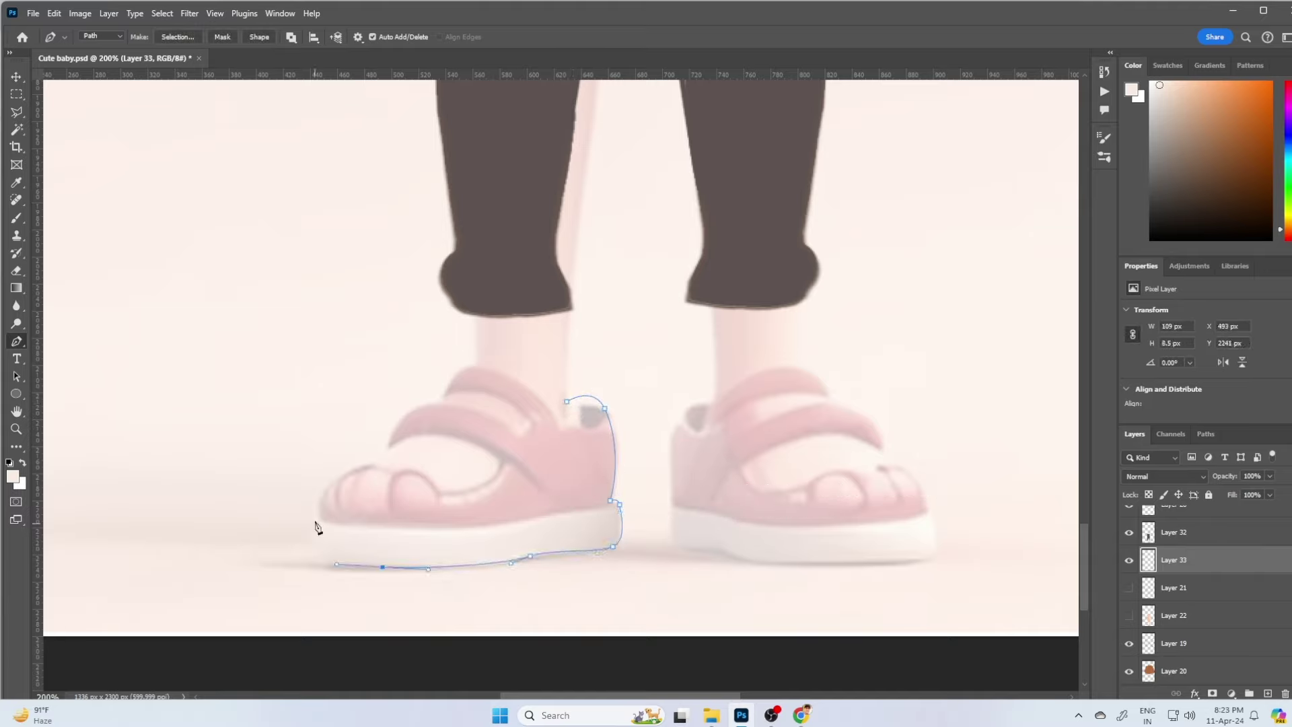
{"action": "left_click", "coordinate": [326, 561]}
{"action": "mouse_move", "coordinate": [320, 523]}
{"action": "left_mouse_down"}
{"action": "mouse_move", "coordinate": [335, 506]}
{"action": "mouse_move", "coordinate": [320, 515]}
{"action": "left_mouse_up"}
{"action": "left_click_drag", "start_coordinate": [332, 477], "coordinate": [357, 453]}
{"action": "left_click", "coordinate": [385, 450]}
{"action": "mouse_move", "coordinate": [421, 404]}
{"action": "left_mouse_down"}
{"action": "mouse_move", "coordinate": [453, 398]}
{"action": "mouse_move", "coordinate": [433, 402]}
{"action": "left_mouse_up"}
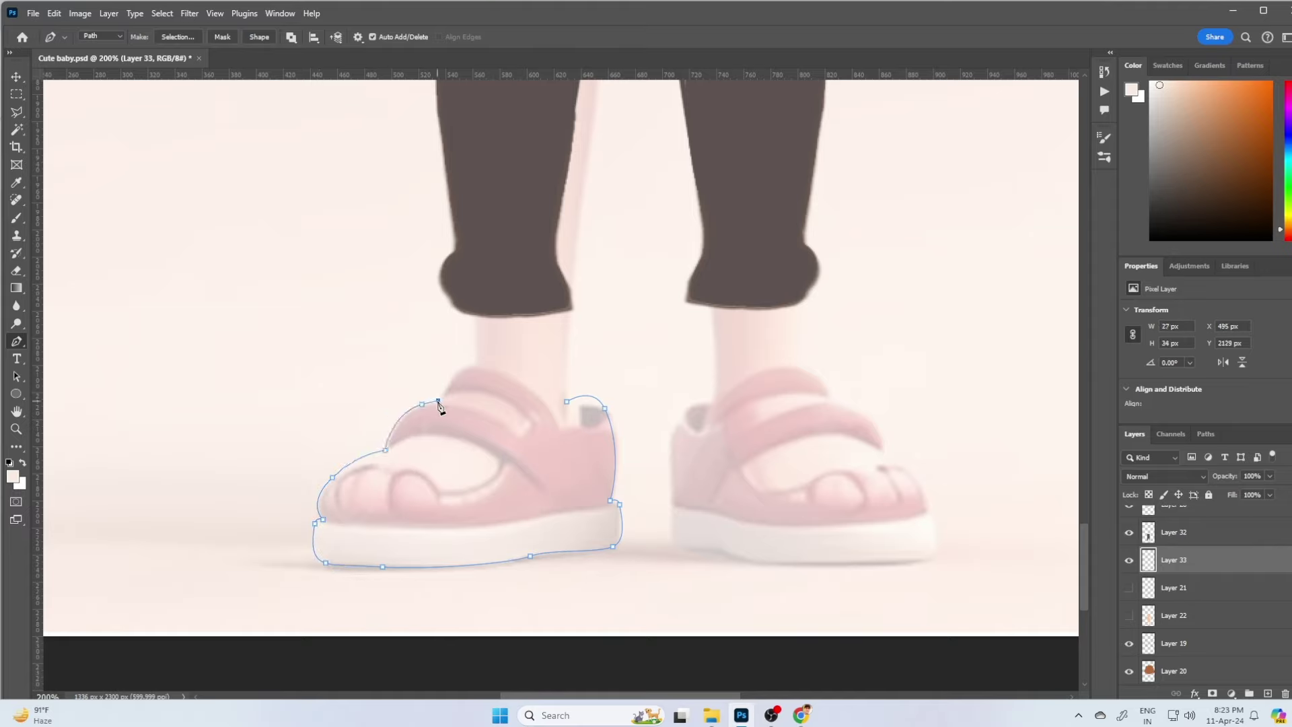
{"action": "left_click", "coordinate": [445, 394]}
{"action": "mouse_move", "coordinate": [462, 356]}
{"action": "left_mouse_down"}
{"action": "mouse_move", "coordinate": [481, 343]}
{"action": "mouse_move", "coordinate": [531, 379]}
{"action": "mouse_move", "coordinate": [577, 389]}
{"action": "left_mouse_up"}
{"action": "left_click", "coordinate": [522, 403]}
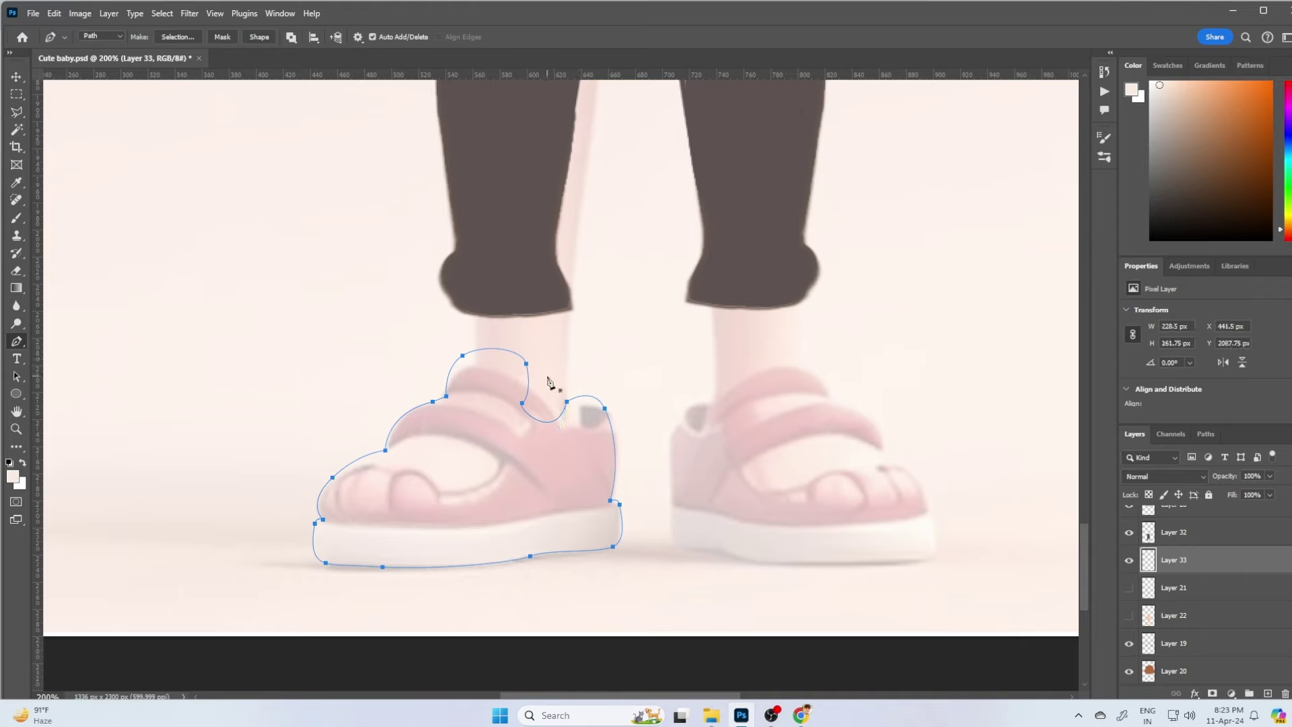
Try stroking the sandal path with a very thin greyish brush, then check and reject it
{"action": "key", "text": "b"}
{"action": "left_click", "coordinate": [573, 408], "text": "alt"}
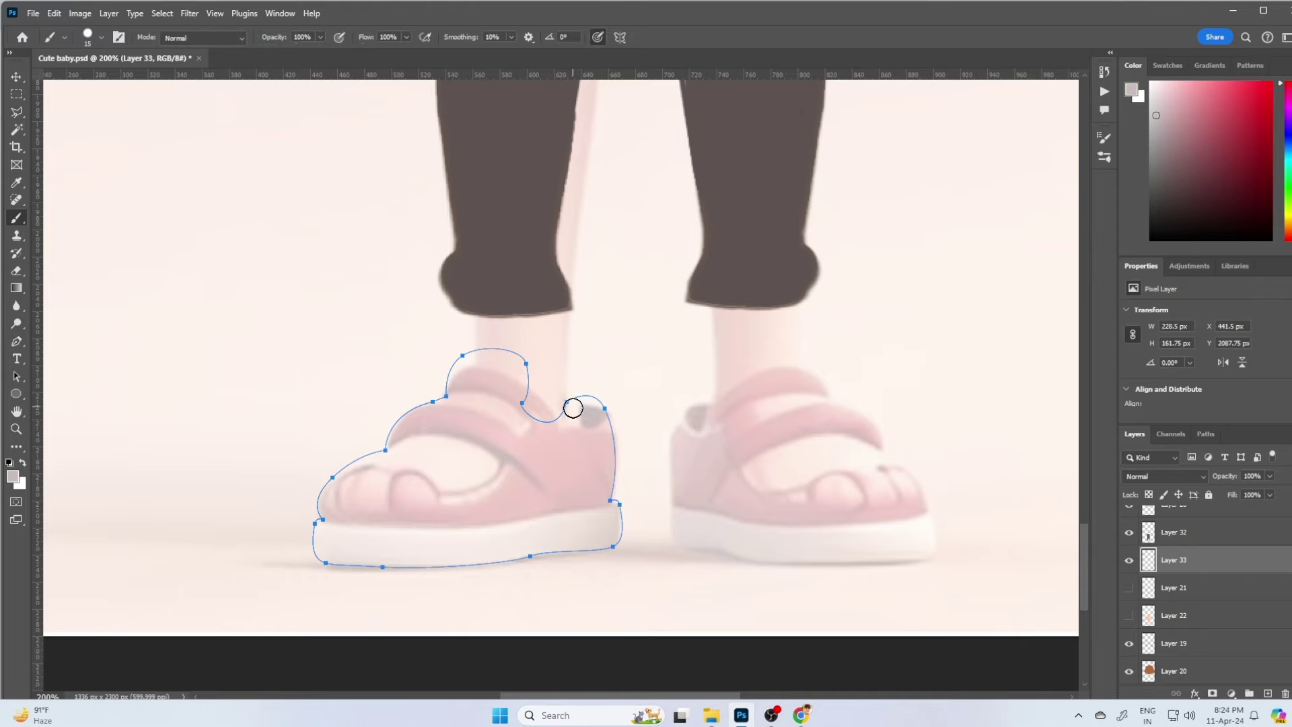
{"action": "key", "text": "bracketleft"}
{"action": "key", "text": "bracketleft"}
{"action": "key", "text": "bracketleft"}
{"action": "right_click", "coordinate": [560, 459]}
{"action": "left_click", "coordinate": [593, 322]}
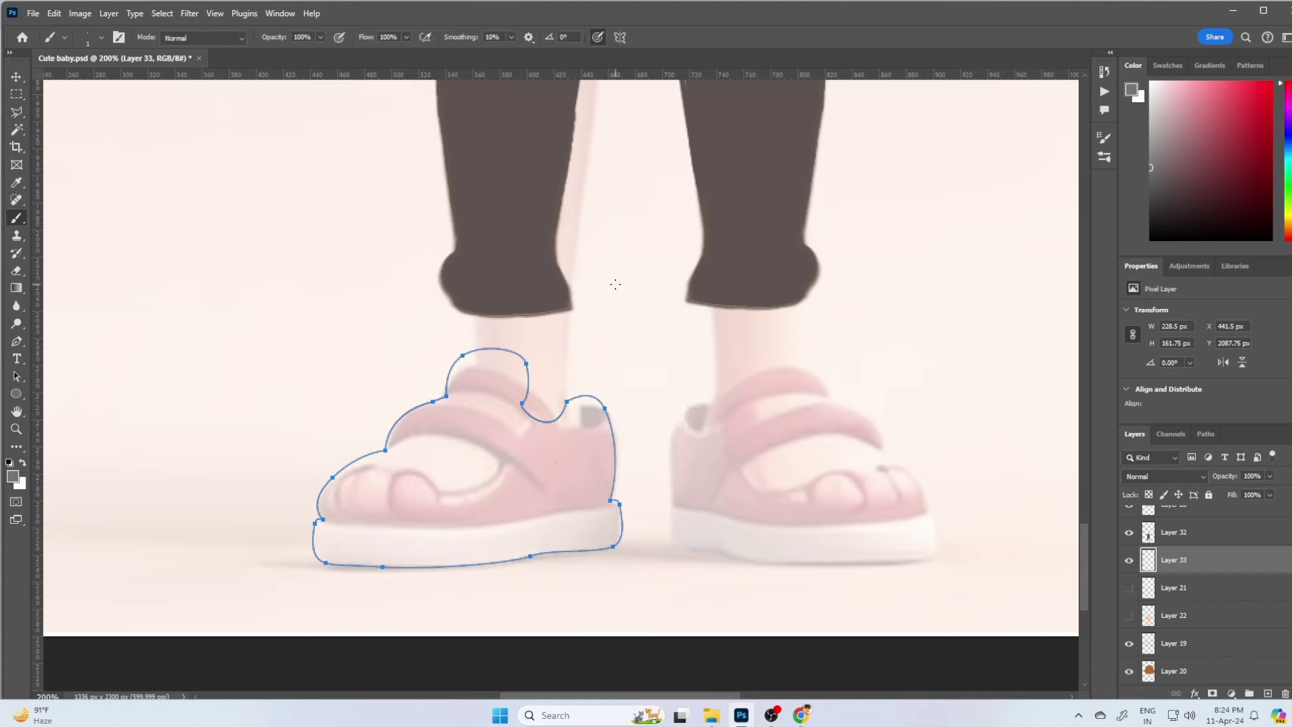
{"action": "left_click_drag", "start_coordinate": [595, 365], "coordinate": [581, 368]}
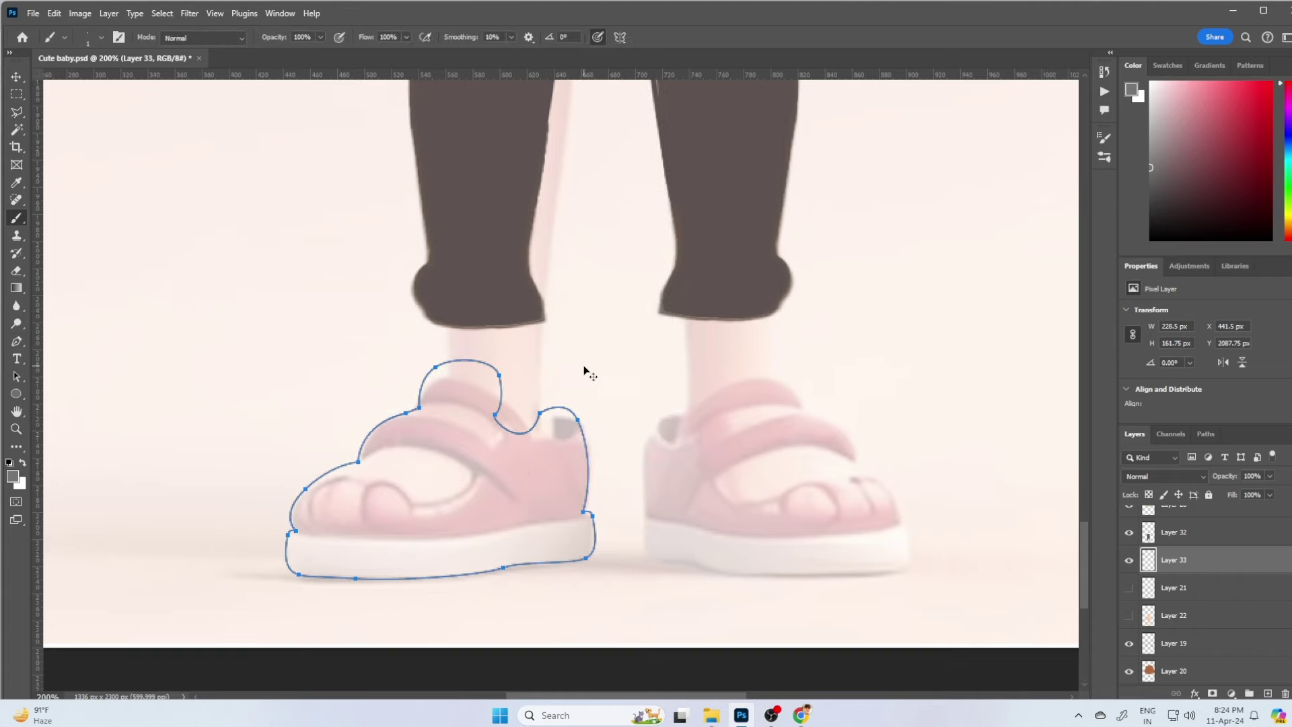
{"action": "key", "text": "ctrl+h"}
{"action": "left_click_drag", "start_coordinate": [603, 444], "coordinate": [617, 432]}
{"action": "key", "text": "ctrl+h"}
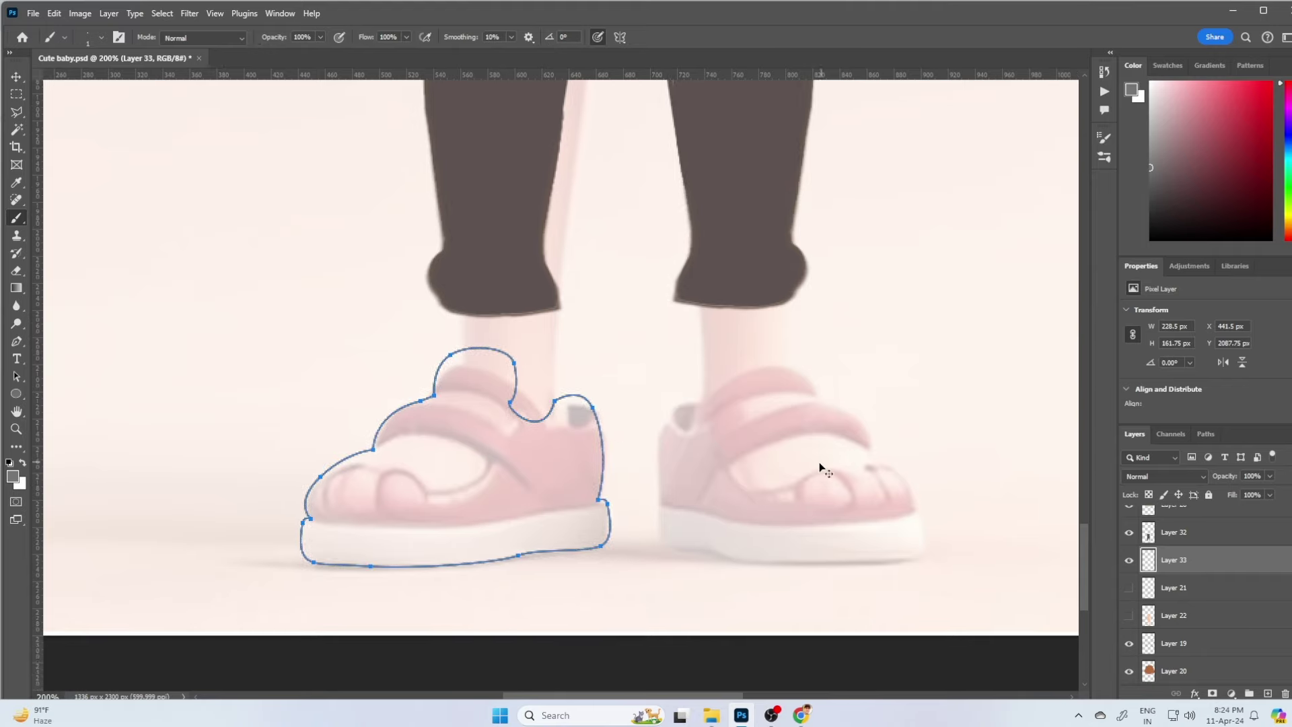
Stroke the sandal outline in dark grey with a size-3 brush on new Layer 34
{"action": "key", "text": "bracketright"}
{"action": "key", "text": "bracketright"}
{"action": "key", "text": "p"}
{"action": "right_click", "coordinate": [538, 470]}
{"action": "left_click", "coordinate": [606, 273]}
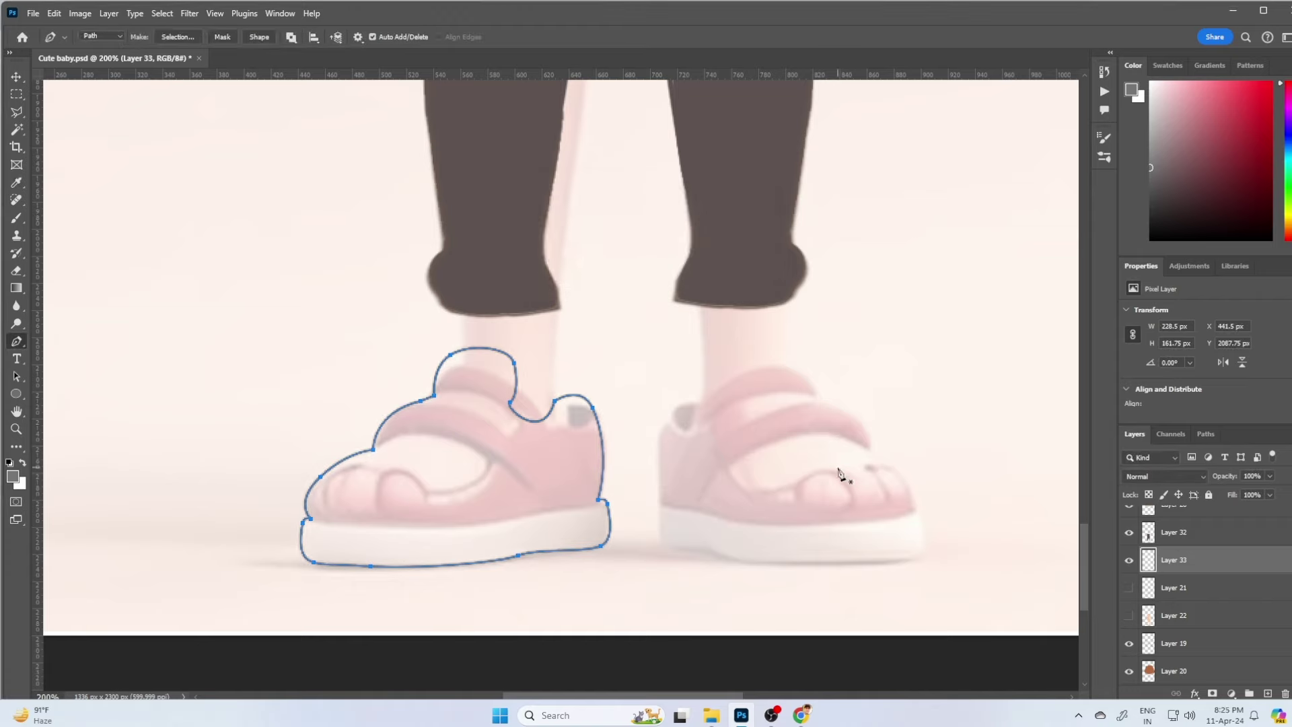
{"action": "key", "text": "ctrl+shift+alt+n"}
{"action": "right_click", "coordinate": [637, 503]}
{"action": "left_click", "coordinate": [672, 286]}
Draw and stroke a curved line along the top of the sole
{"action": "left_click", "coordinate": [310, 517]}
{"action": "left_click", "coordinate": [390, 523]}
{"action": "left_click_drag", "start_coordinate": [520, 518], "coordinate": [553, 510]}
{"action": "left_click", "coordinate": [602, 501]}
{"action": "right_click", "coordinate": [470, 187]}
{"action": "left_click", "coordinate": [525, 275]}
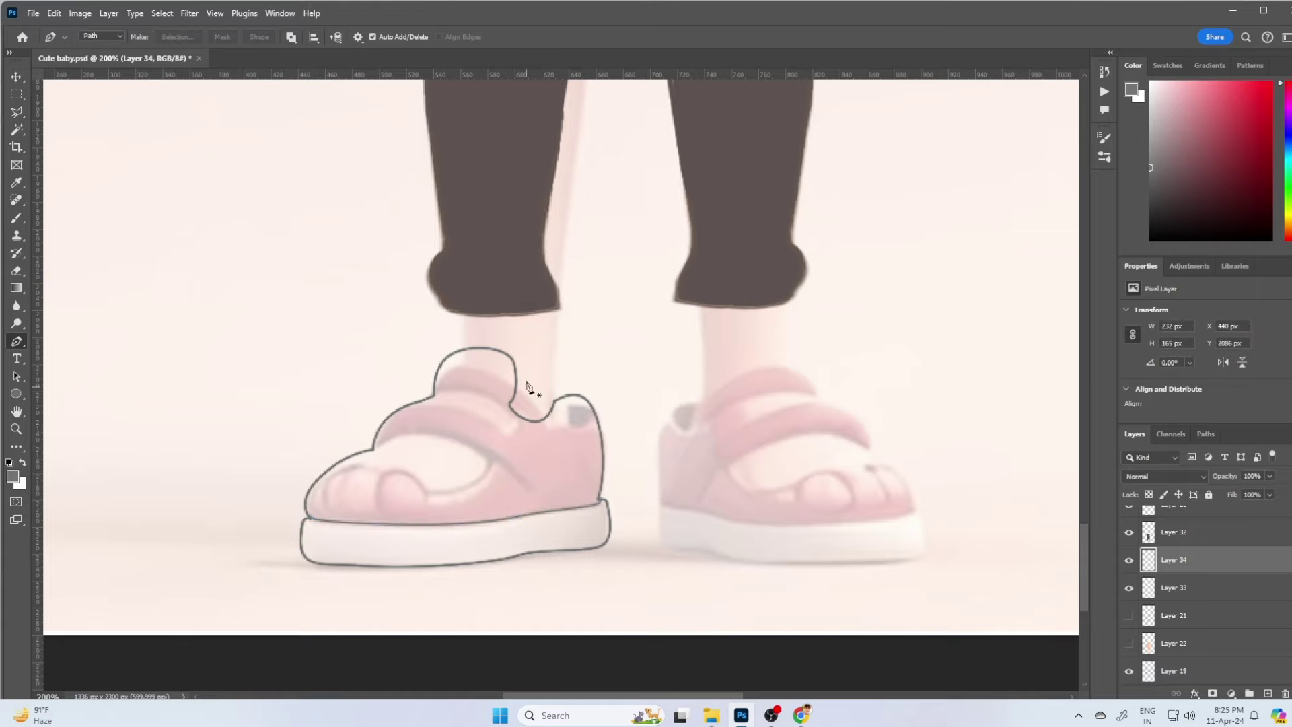
Trace and stroke a first outline of the front strap
{"action": "left_click", "coordinate": [393, 411]}
{"action": "left_click_drag", "start_coordinate": [500, 427], "coordinate": [541, 467]}
{"action": "left_click", "coordinate": [510, 470]}
{"action": "left_click_drag", "start_coordinate": [440, 436], "coordinate": [403, 434]}
{"action": "left_click", "coordinate": [374, 449]}
{"action": "left_click", "coordinate": [393, 411]}
{"action": "left_click_drag", "start_coordinate": [498, 457], "coordinate": [539, 457]}
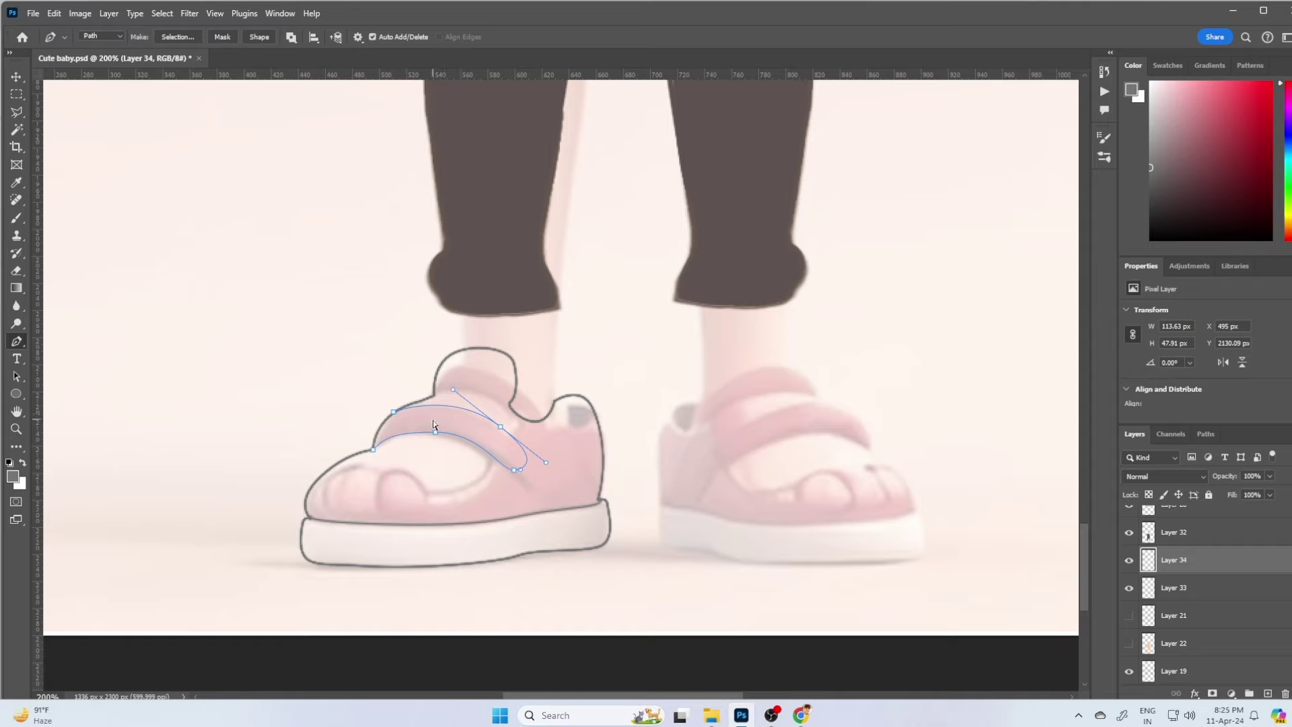
{"action": "right_click", "coordinate": [479, 406]}
{"action": "left_click", "coordinate": [518, 196]}
{"action": "key", "text": "Return"}
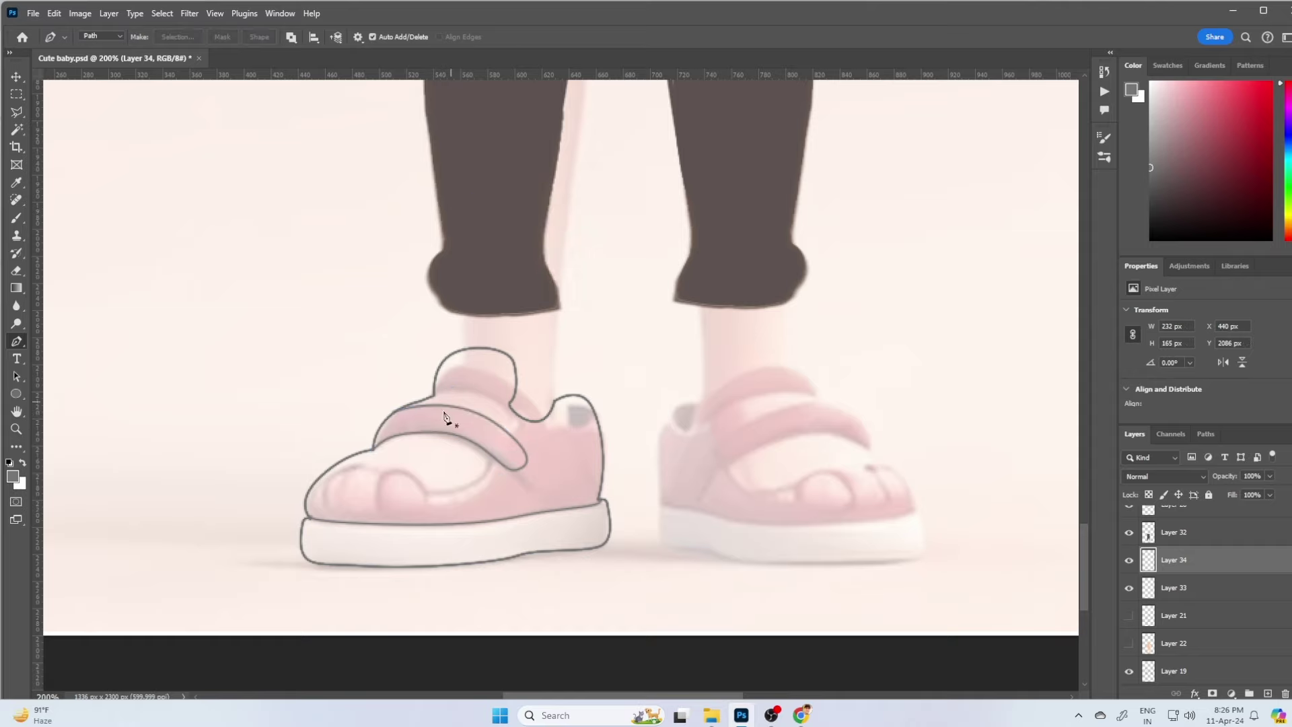
{"action": "left_click", "coordinate": [433, 396]}
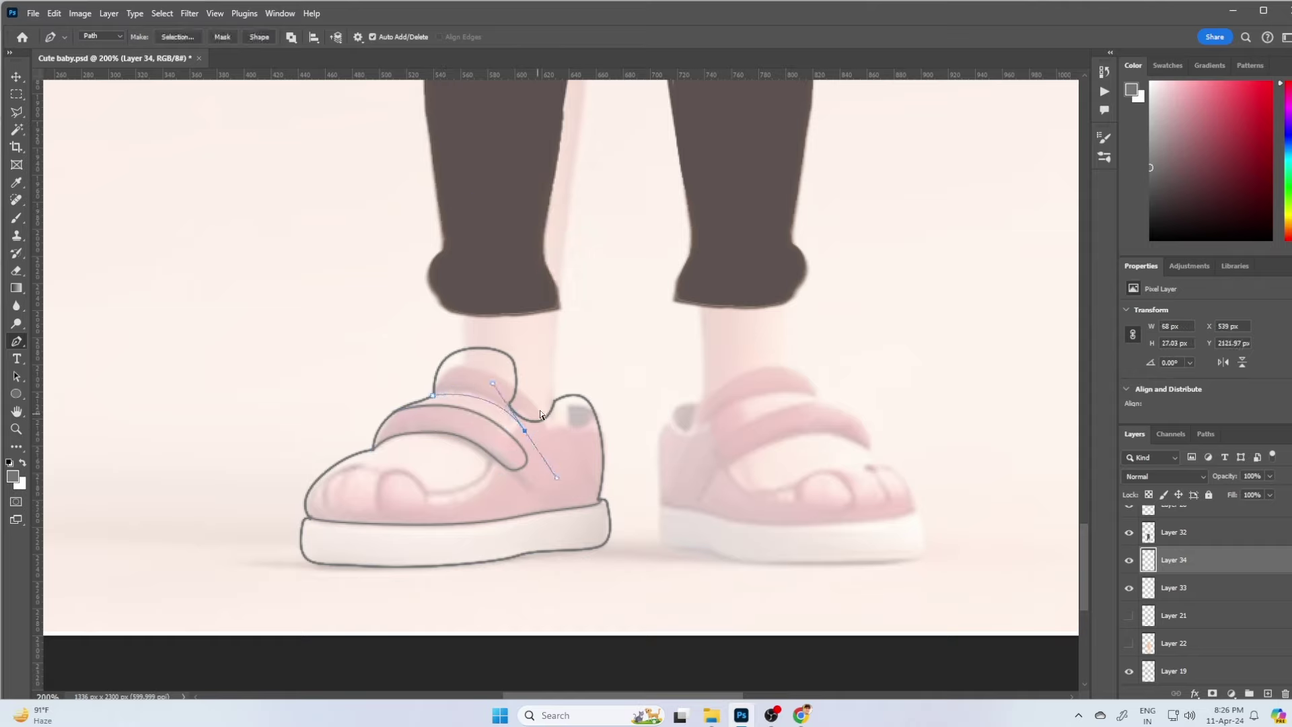
Undo the first strap attempt, then retrace and stroke the front strap more accurately
{"action": "key", "text": "ctrl+z"}
{"action": "key", "text": "ctrl+z"}
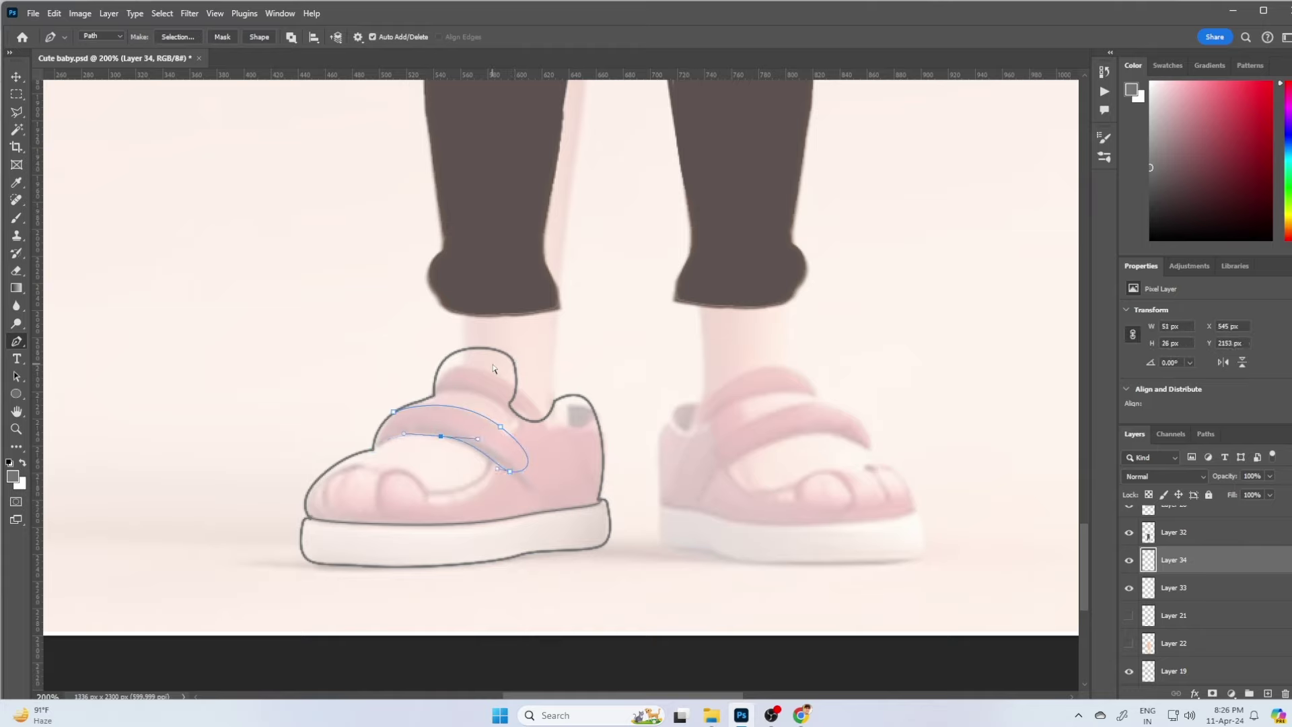
{"action": "key", "text": "ctrl+z"}
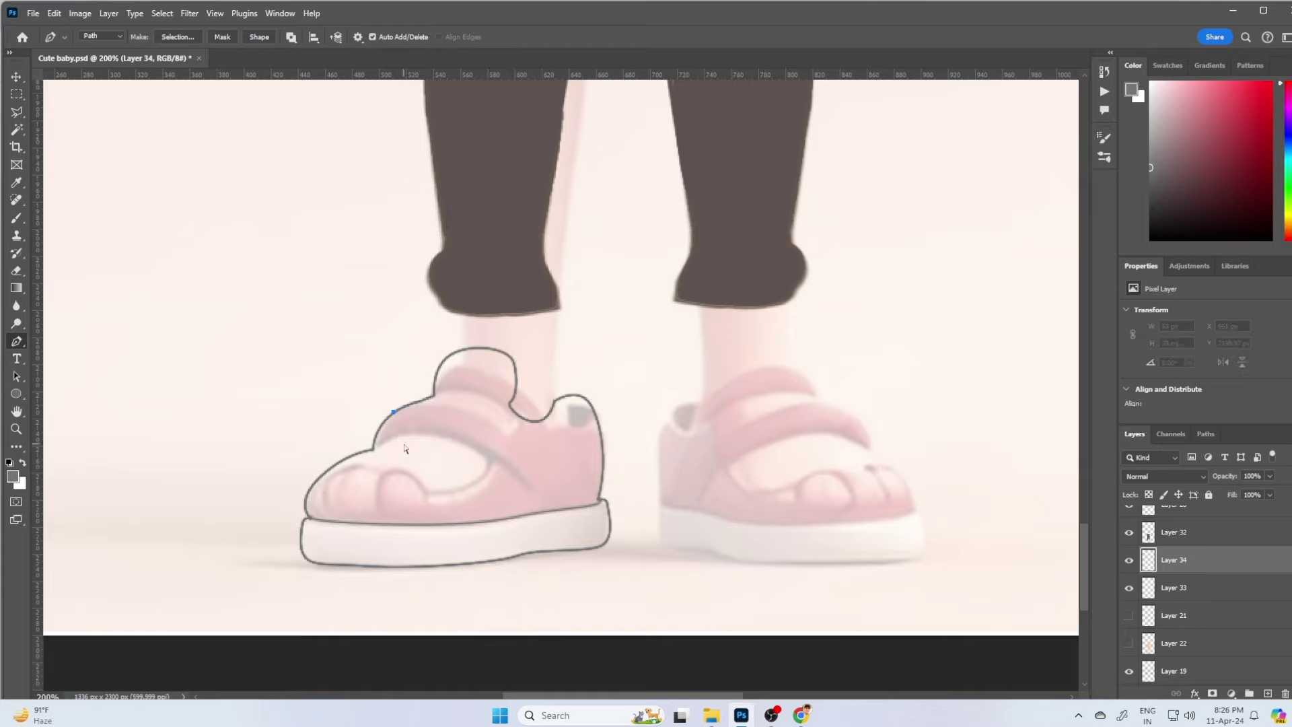
{"action": "key", "text": "ctrl+z"}
{"action": "left_click", "coordinate": [373, 449]}
{"action": "left_click_drag", "start_coordinate": [476, 462], "coordinate": [417, 413]}
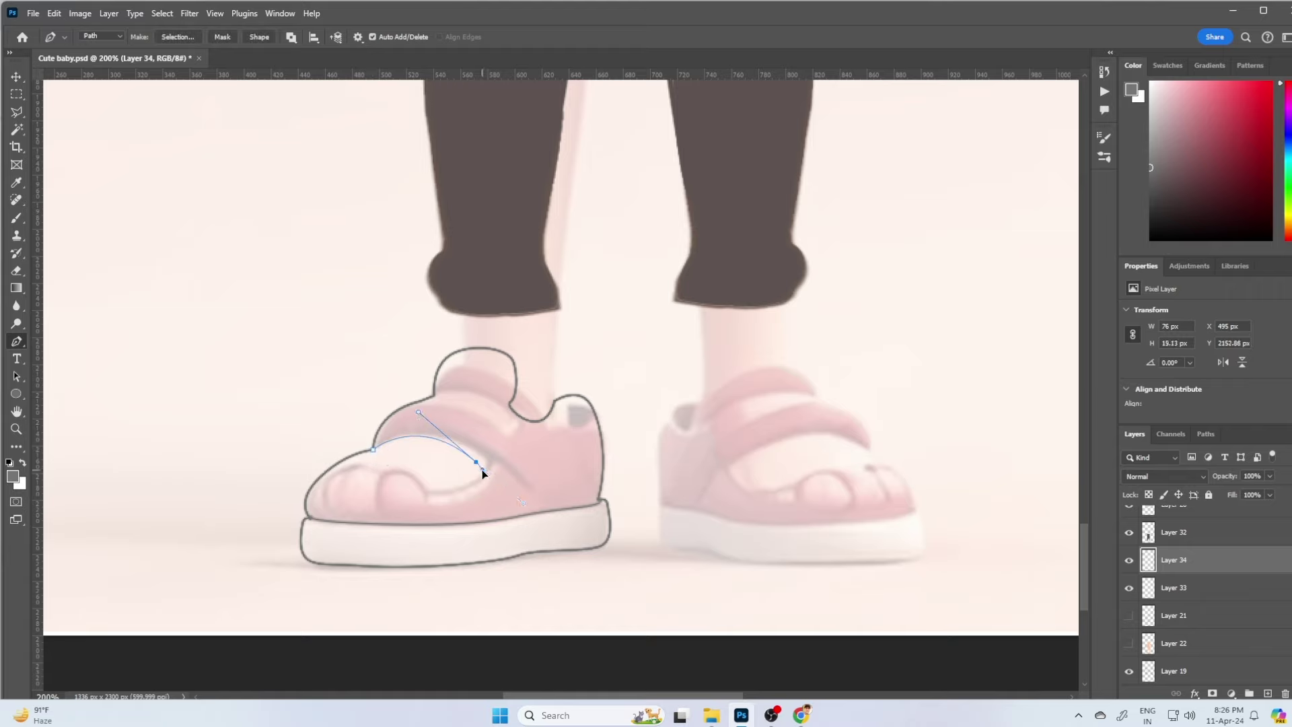
{"action": "left_click_drag", "start_coordinate": [500, 450], "coordinate": [506, 471]}
{"action": "left_click_drag", "start_coordinate": [386, 418], "coordinate": [447, 411]}
{"action": "left_click", "coordinate": [374, 449]}
{"action": "left_click_drag", "start_coordinate": [475, 463], "coordinate": [409, 419]}
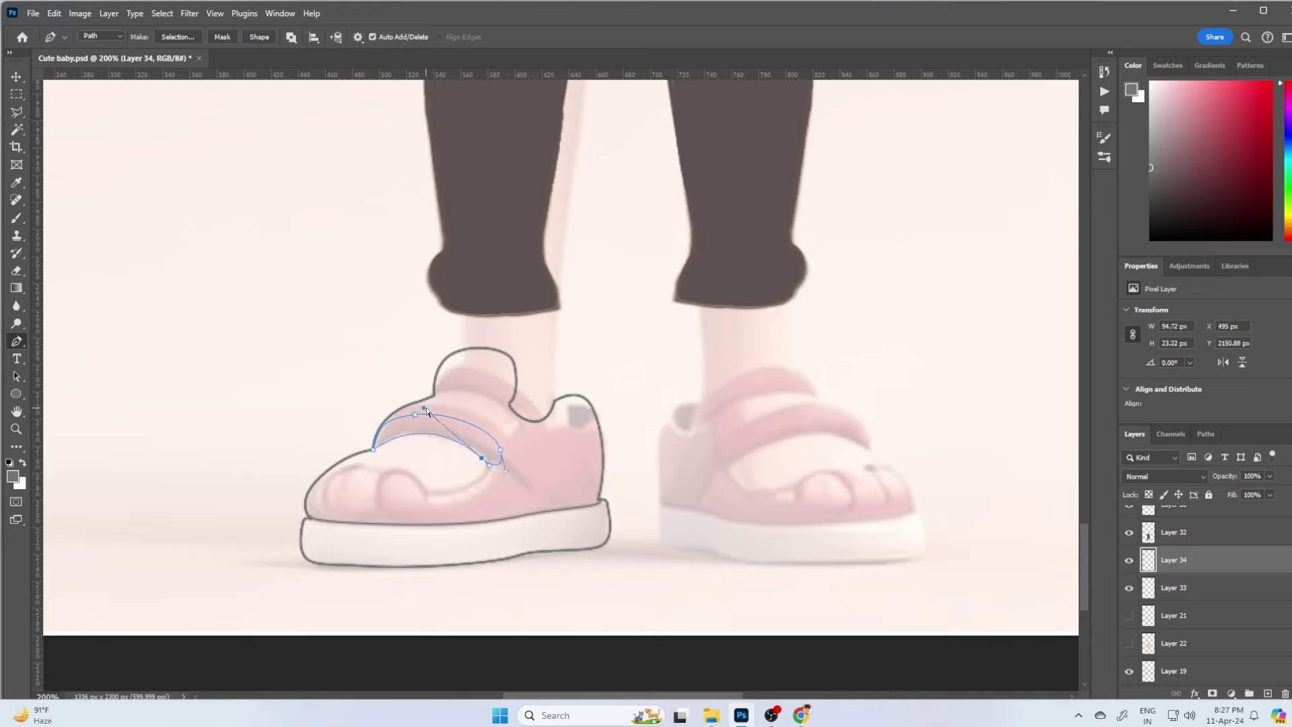
{"action": "left_click", "coordinate": [501, 452]}
{"action": "left_click_drag", "start_coordinate": [418, 418], "coordinate": [416, 423]}
{"action": "right_click", "coordinate": [452, 434]}
{"action": "left_click", "coordinate": [498, 220]}
{"action": "key", "text": "Return"}
Trace and stroke the outline of the second strap
{"action": "key", "text": "p"}
{"action": "left_click", "coordinate": [396, 409]}
{"action": "left_click_drag", "start_coordinate": [512, 434], "coordinate": [561, 481]}
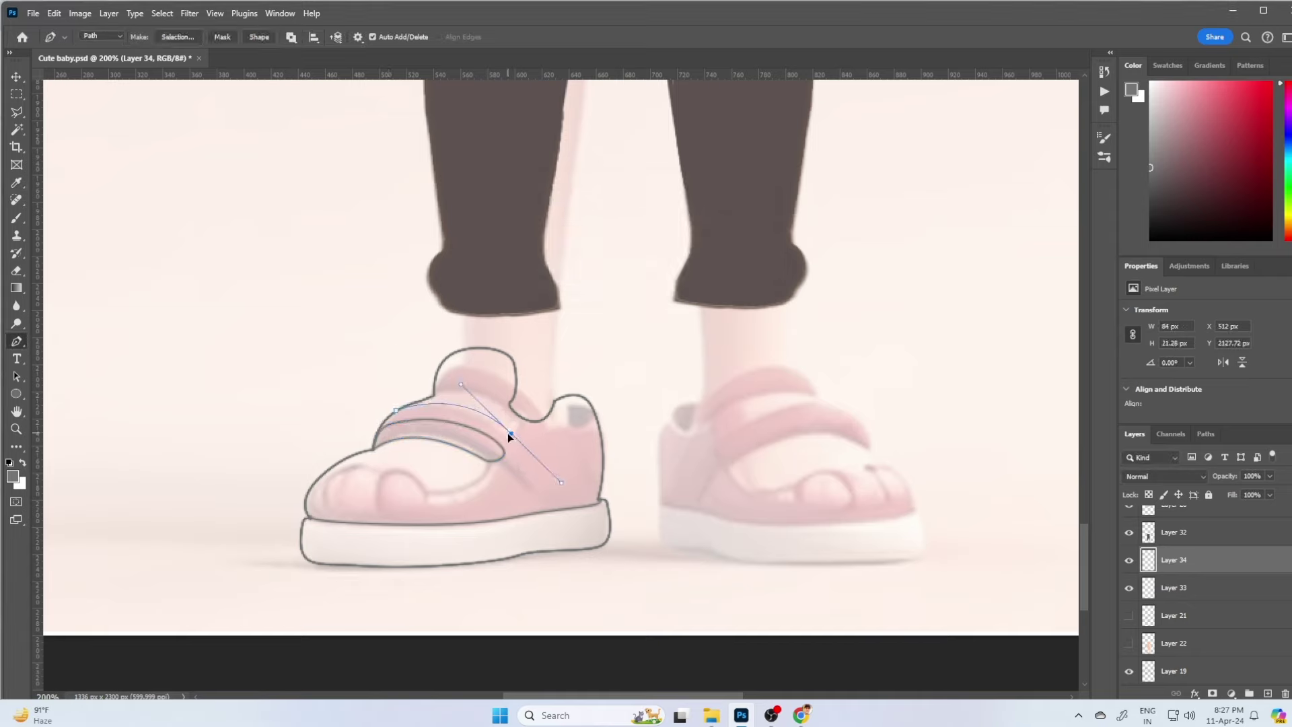
{"action": "left_click_drag", "start_coordinate": [435, 396], "coordinate": [380, 402]}
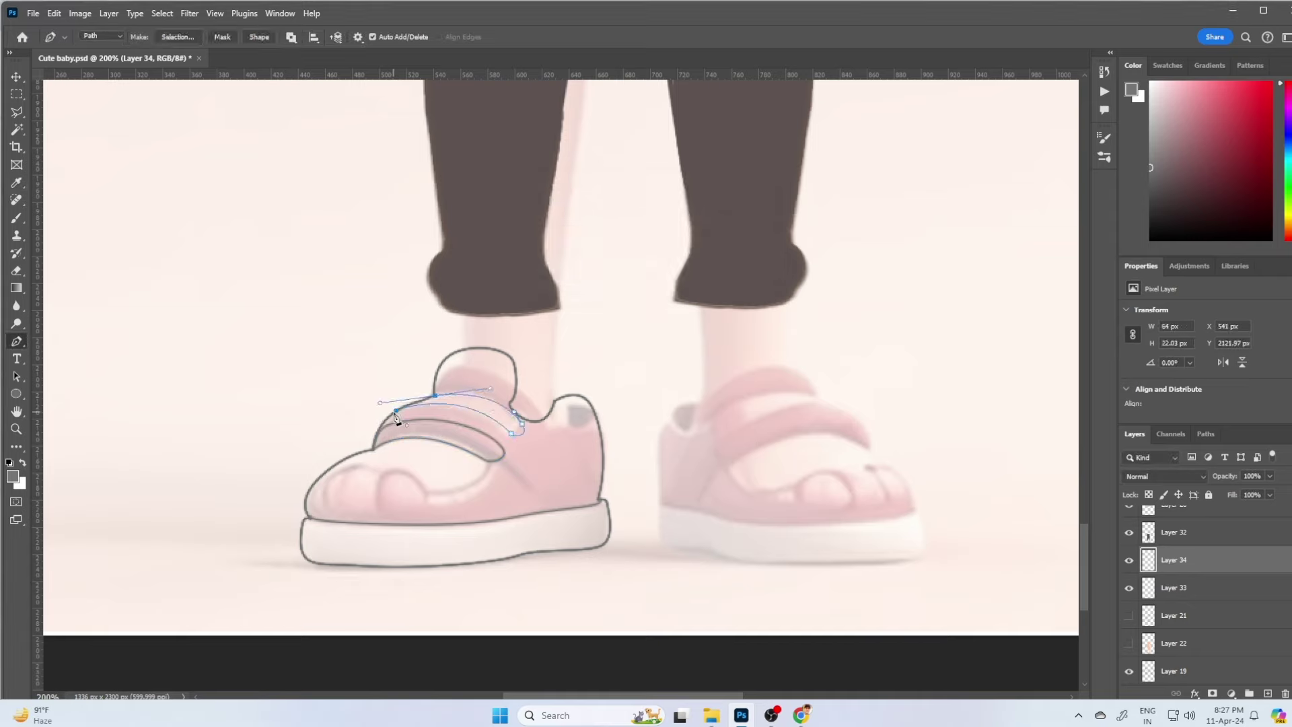
{"action": "left_click", "coordinate": [395, 409]}
{"action": "right_click", "coordinate": [415, 402]}
{"action": "left_click", "coordinate": [441, 481]}
{"action": "key", "text": "Return"}
{"action": "key", "text": "Return"}
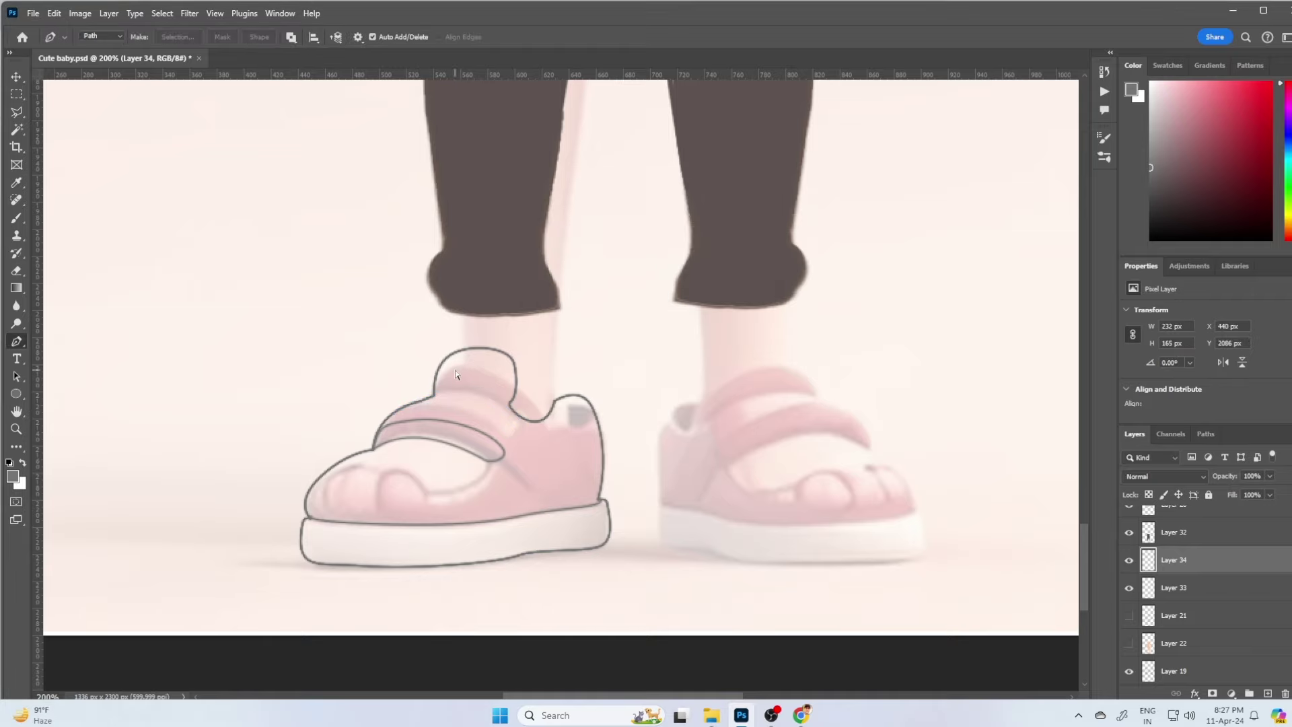
Nudge the strap's top-left point slightly left and re-stroke the adjusted strap
{"action": "left_click", "coordinate": [404, 411], "text": "ctrl"}
{"action": "key", "text": "ctrl+plus"}
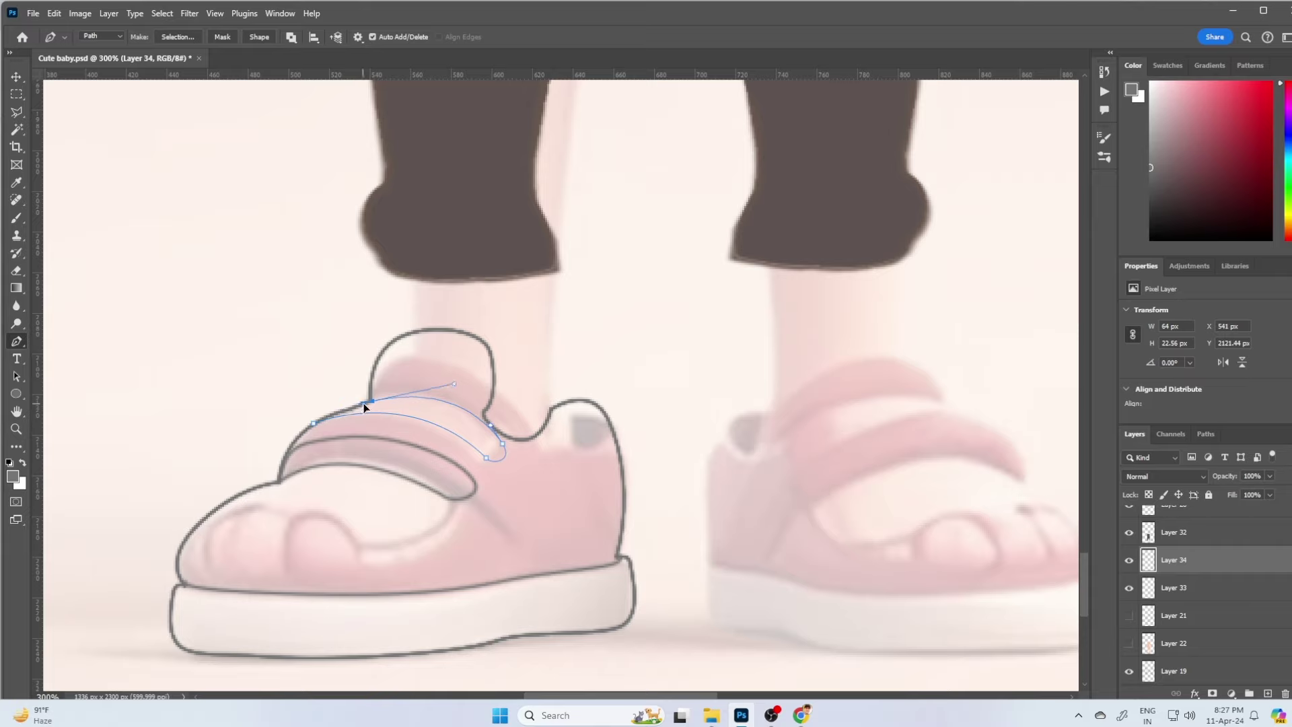
{"action": "left_click_drag", "start_coordinate": [372, 407], "coordinate": [371, 405]}
{"action": "right_click", "coordinate": [432, 403]}
{"action": "left_click", "coordinate": [443, 481]}
{"action": "key", "text": "Return"}
{"action": "key", "text": "Return"}
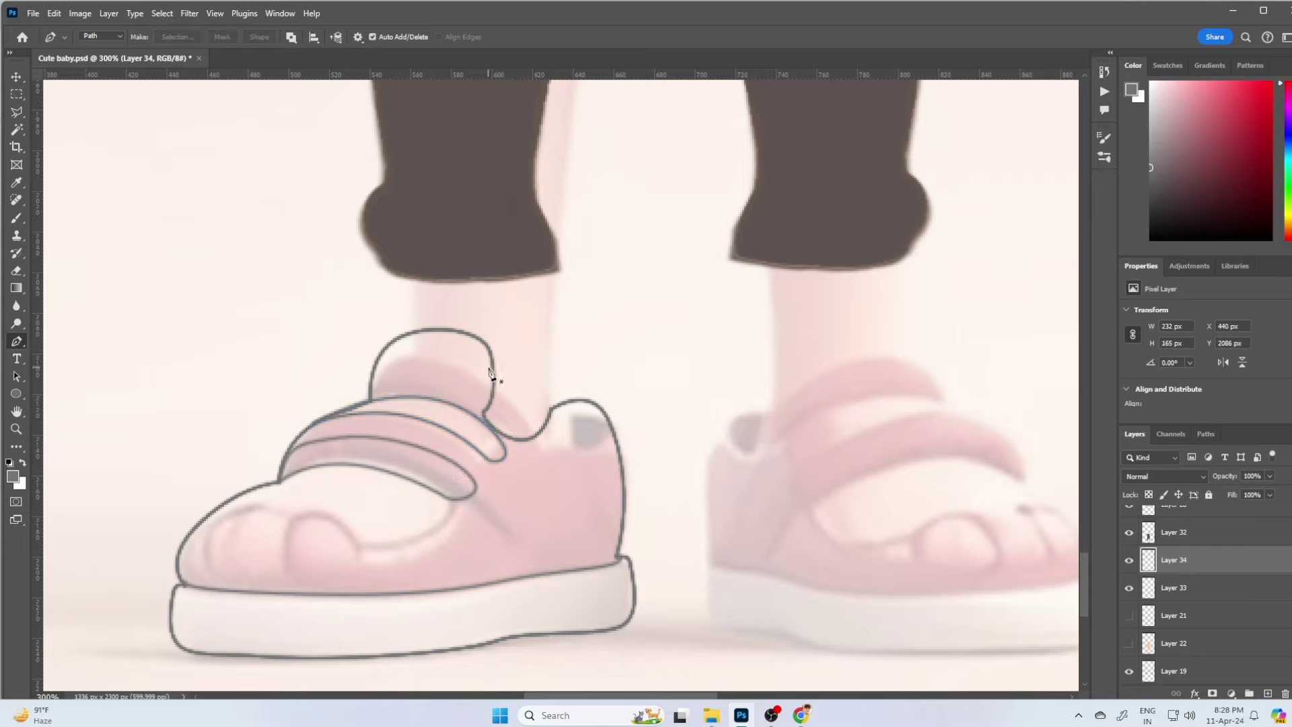
{"action": "key", "text": "ctrl+minus"}
{"action": "key", "text": "ctrl+minus"}
{"action": "left_click_drag", "start_coordinate": [547, 421], "coordinate": [527, 418]}
{"action": "key", "text": "b"}
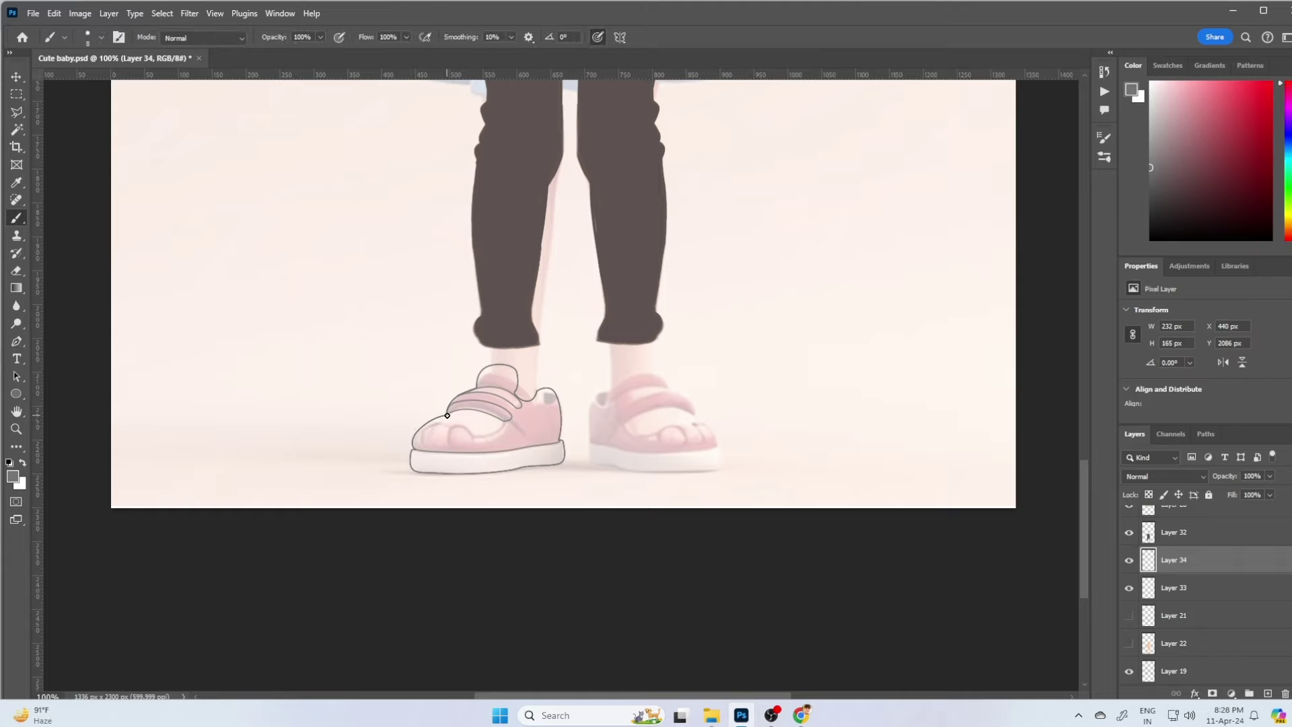
Draw a curved line across the sandal front, stroke it, and restroke after adjusting its curve
{"action": "scroll", "coordinate": [487, 427], "scroll_direction": "right", "scroll_amount": 2}
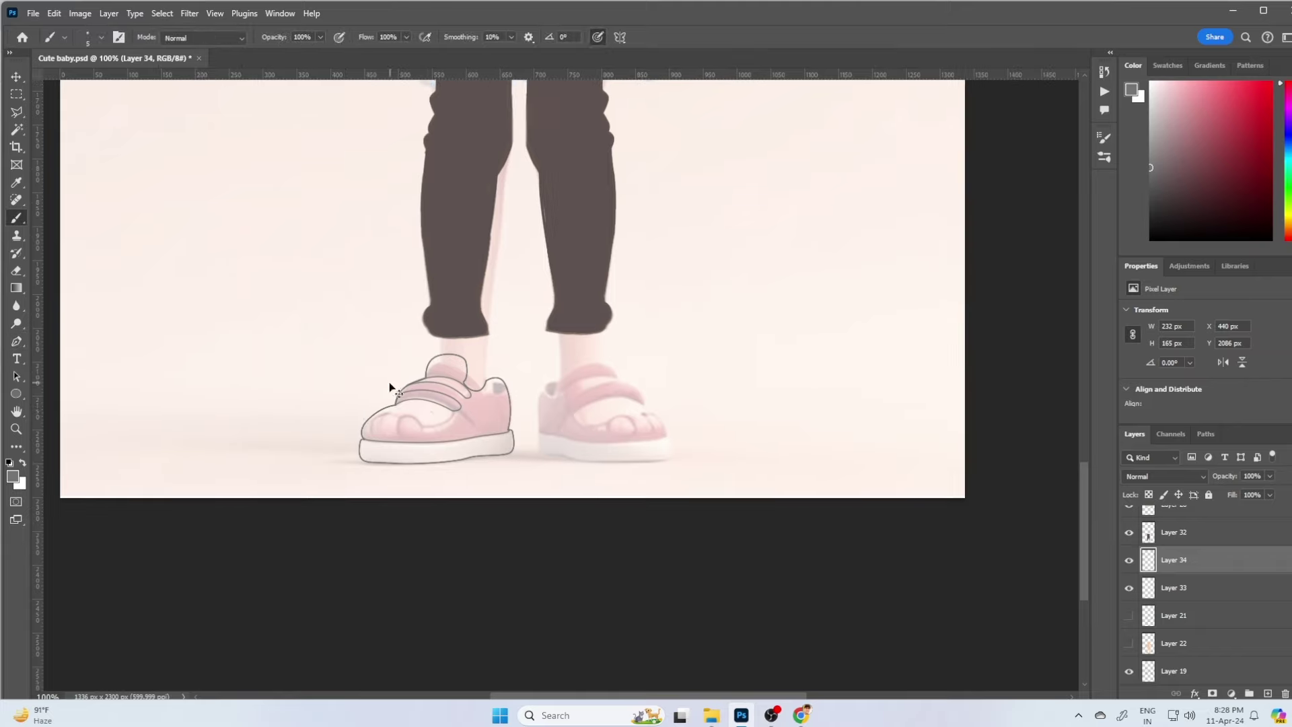
{"action": "scroll", "coordinate": [390, 388], "scroll_direction": "up", "scroll_amount": 3}
{"action": "key", "text": "p"}
{"action": "left_click_drag", "start_coordinate": [709, 426], "coordinate": [577, 382]}
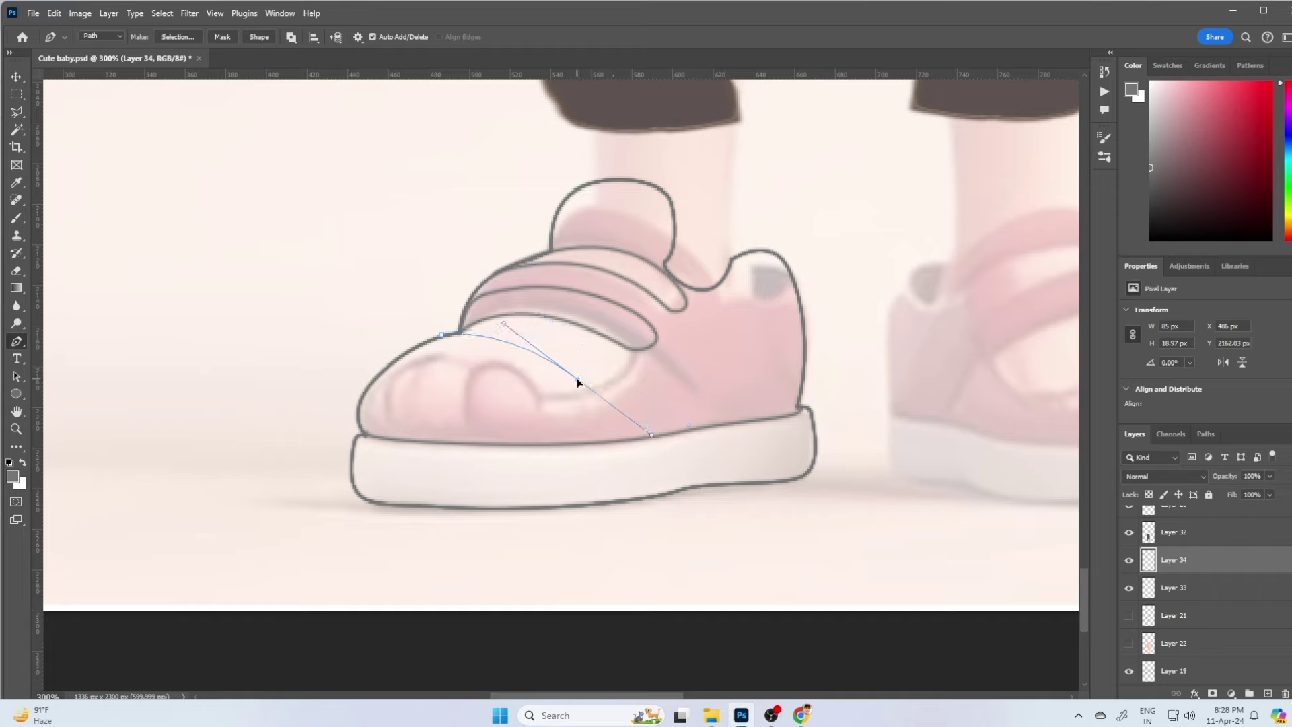
{"action": "key", "text": "b"}
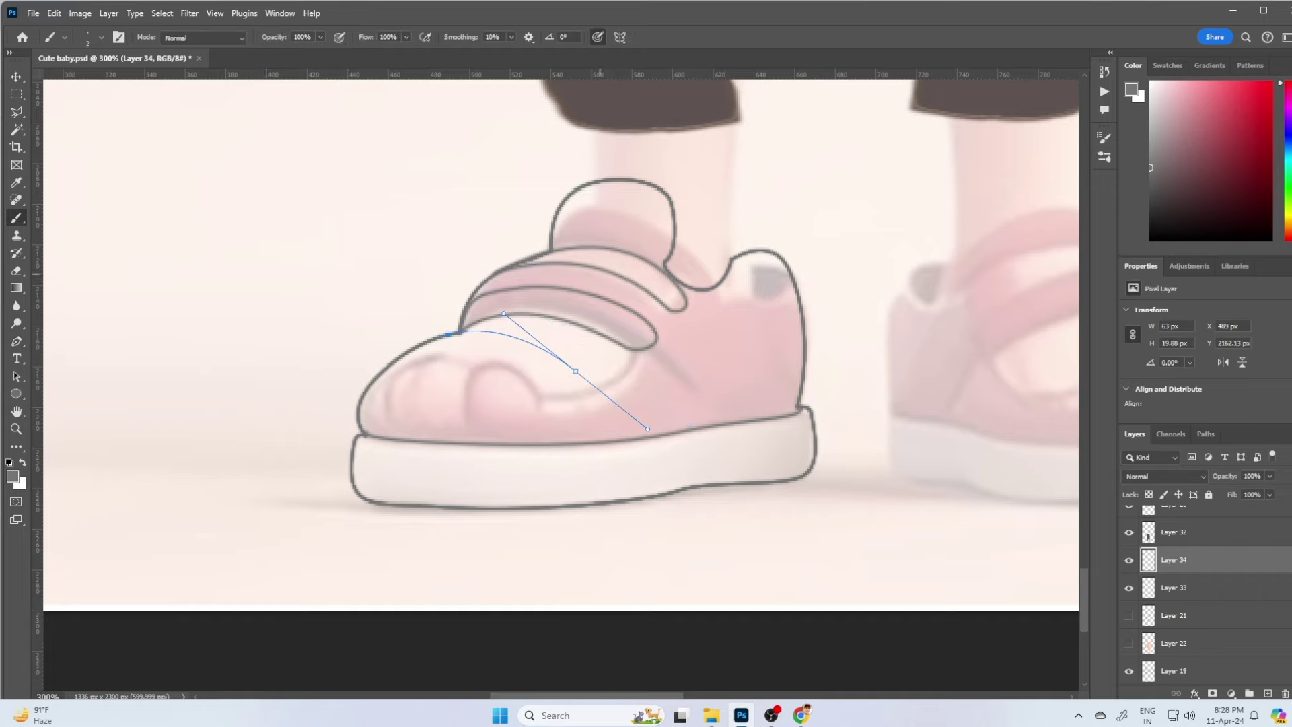
{"action": "right_click", "coordinate": [597, 263]}
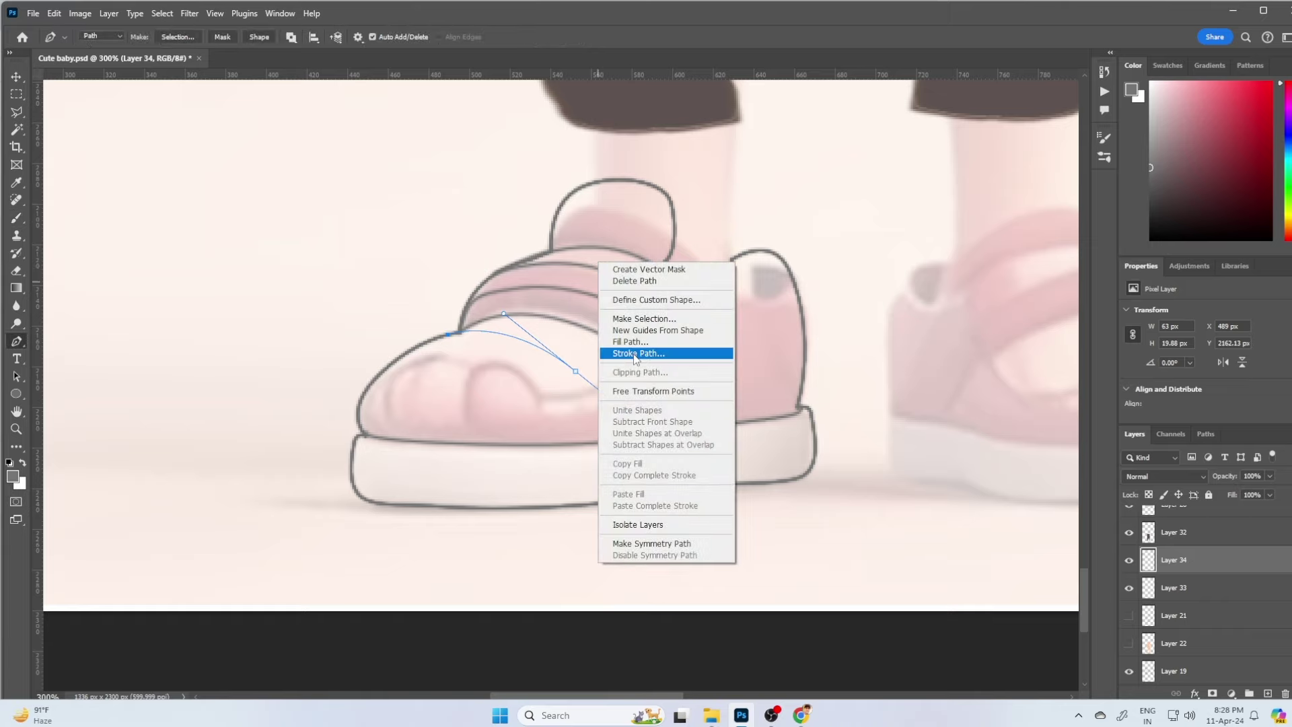
{"action": "left_click", "coordinate": [625, 353]}
{"action": "left_click", "coordinate": [734, 221]}
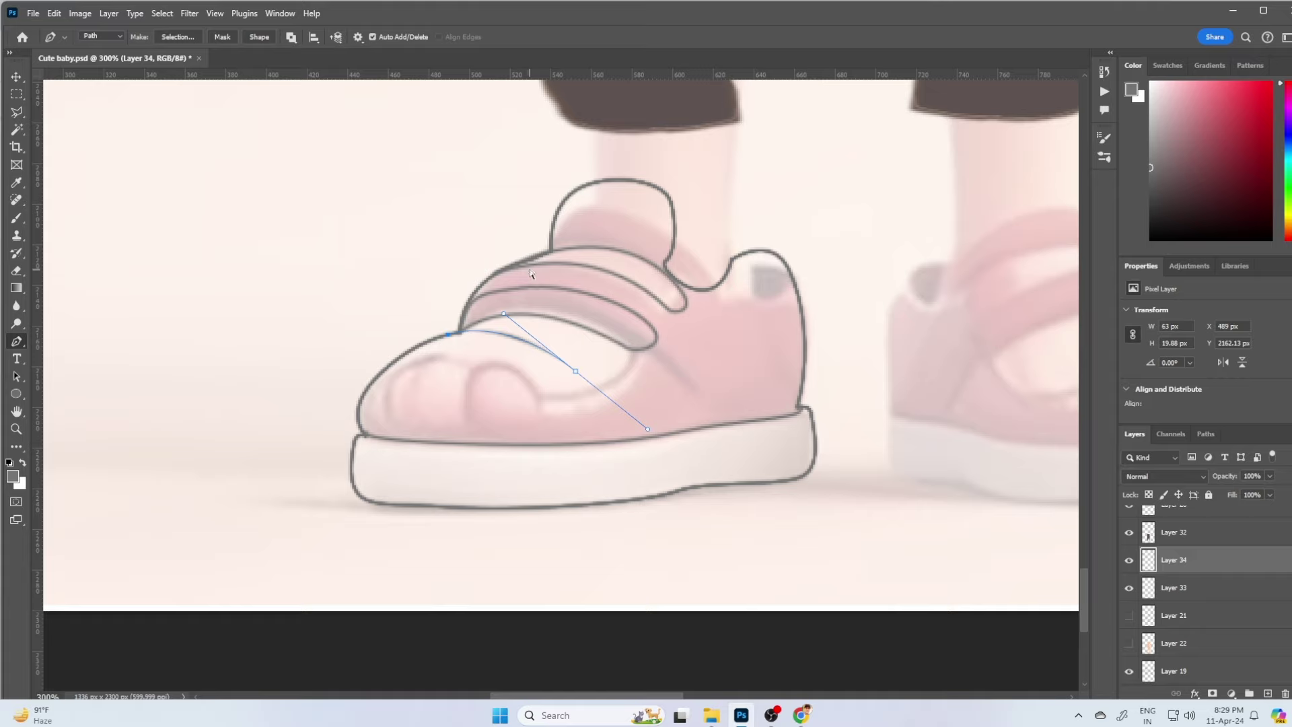
{"action": "left_click_drag", "start_coordinate": [501, 279], "coordinate": [559, 272]}
{"action": "right_click", "coordinate": [533, 292]}
{"action": "left_click", "coordinate": [562, 378]}
{"action": "key", "text": "Return"}
{"action": "key", "text": "Return"}
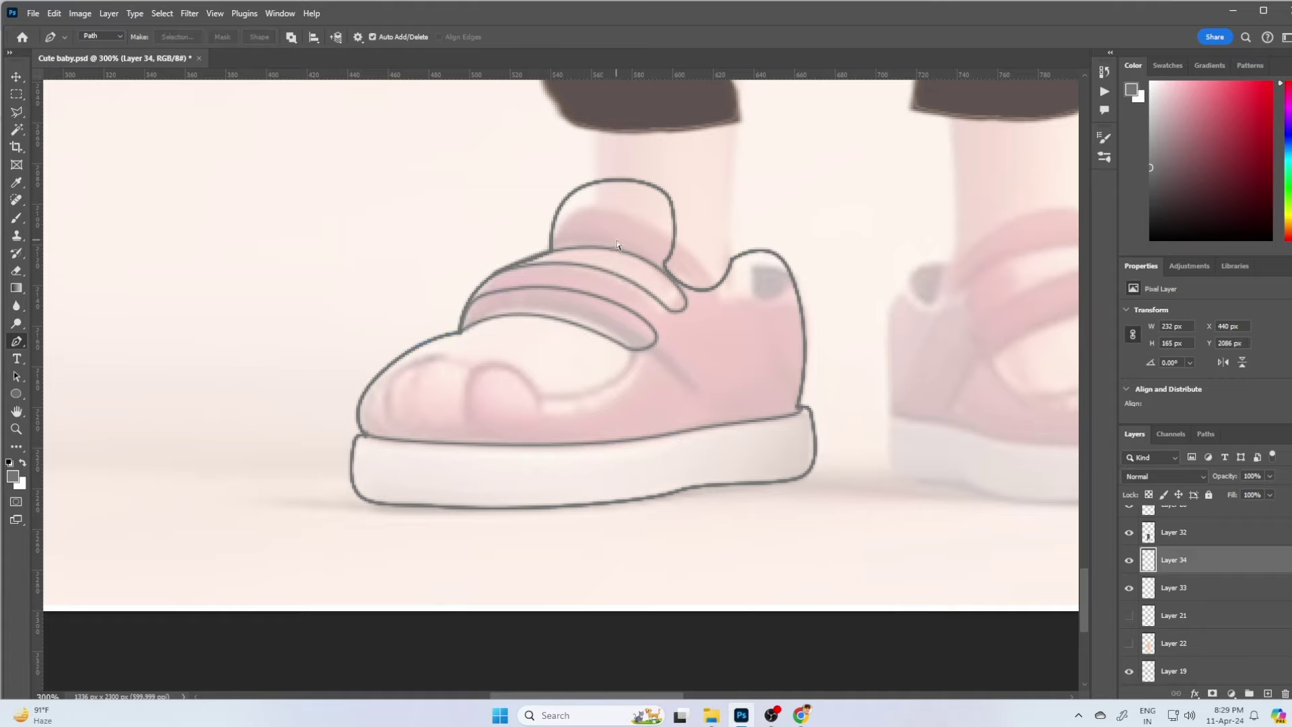
Stroke the toe path and add another stroked curved line on the toe
{"action": "right_click", "coordinate": [625, 236]}
{"action": "left_click", "coordinate": [673, 329]}
{"action": "key", "text": "Return"}
{"action": "key", "text": "Return"}
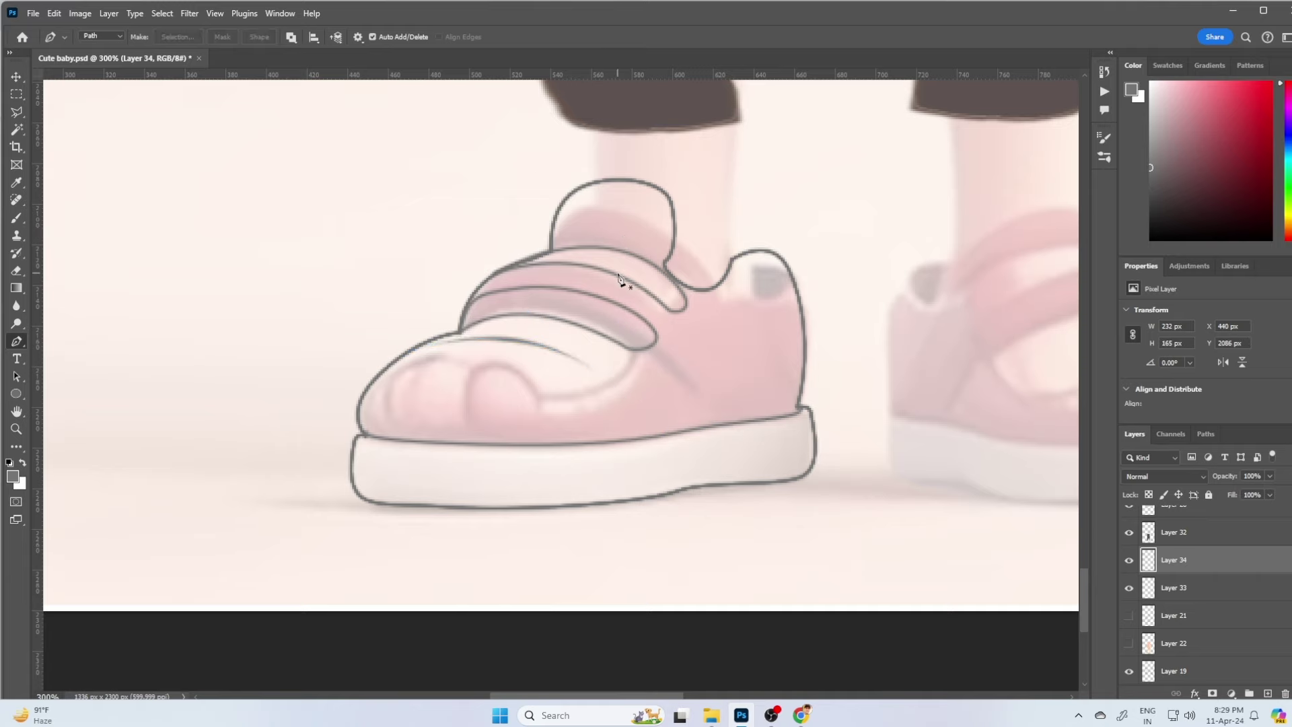
{"action": "left_click", "coordinate": [471, 329]}
{"action": "left_click_drag", "start_coordinate": [558, 360], "coordinate": [585, 377]}
{"action": "right_click", "coordinate": [506, 310]}
{"action": "left_click", "coordinate": [542, 402]}
{"action": "key", "text": "Return"}
{"action": "key", "text": "Return"}
Select the empty area around the left shoe with the Magic Wand
{"action": "scroll", "coordinate": [632, 226], "scroll_direction": "down", "scroll_amount": 5}
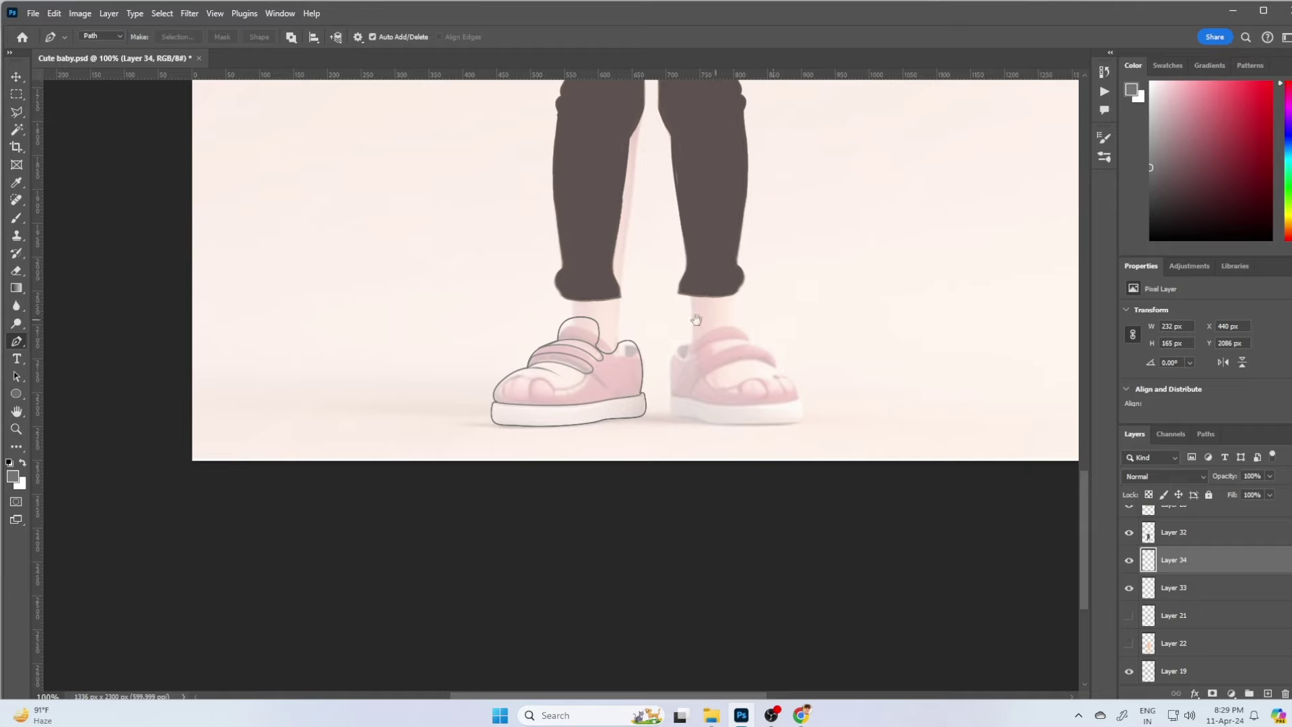
{"action": "key", "text": "w"}
{"action": "left_click", "coordinate": [525, 431]}
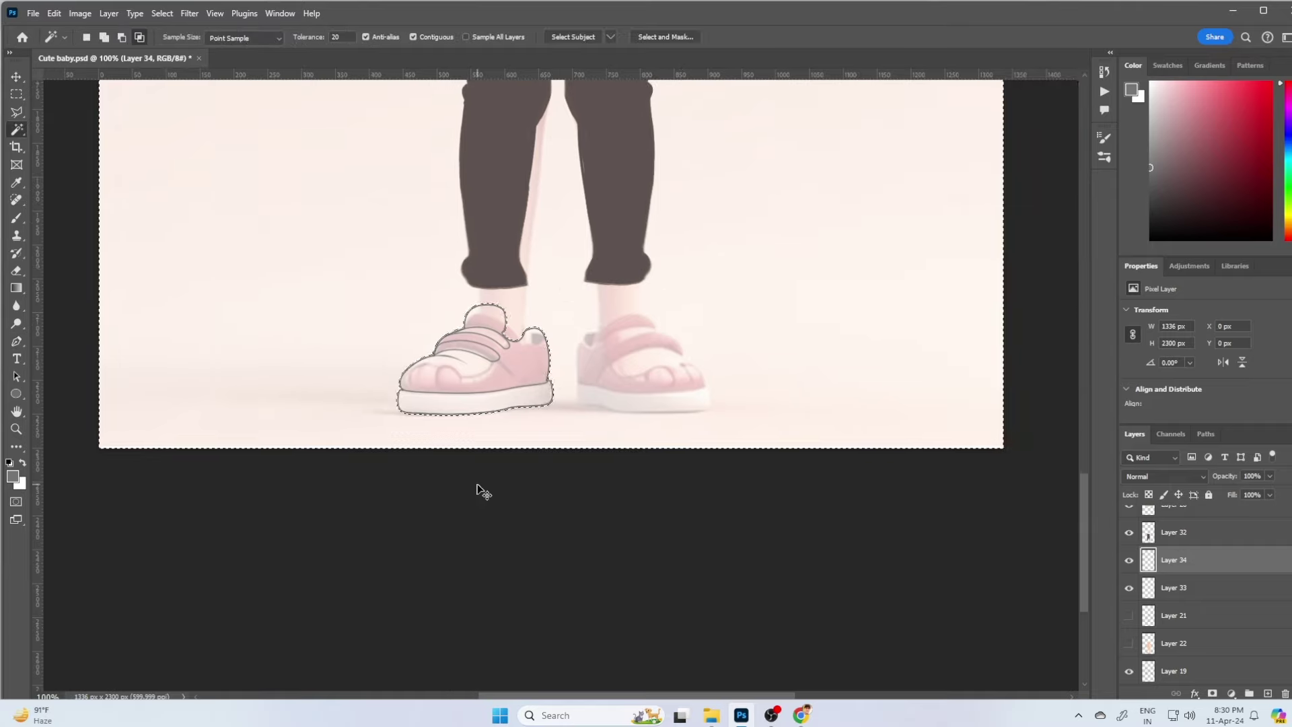
Contract the shoe selection by 2 px and fill it with the sampled pink on a new layer
{"action": "left_click", "coordinate": [164, 14]}
{"action": "left_click", "coordinate": [332, 260]}
{"action": "key", "text": "Return"}
{"action": "key", "text": "ctrl+j"}
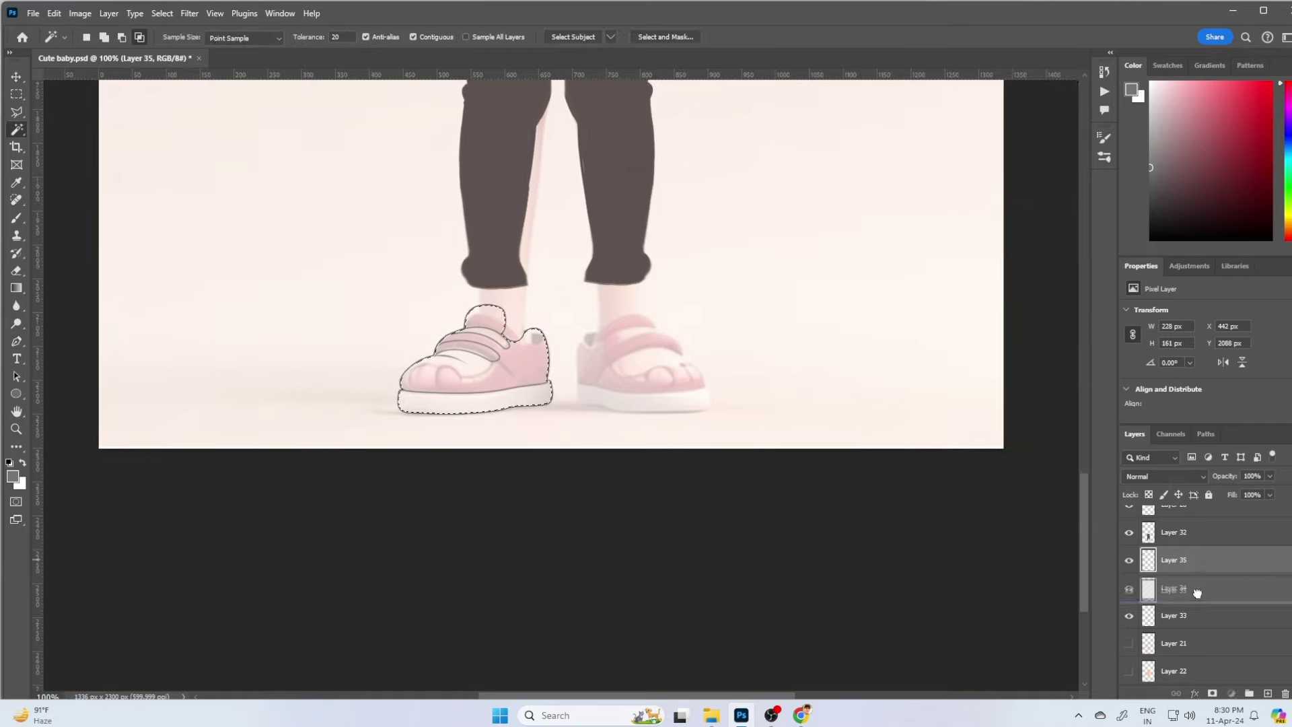
{"action": "key", "text": "b"}
{"action": "left_click", "coordinate": [475, 375], "text": "alt"}
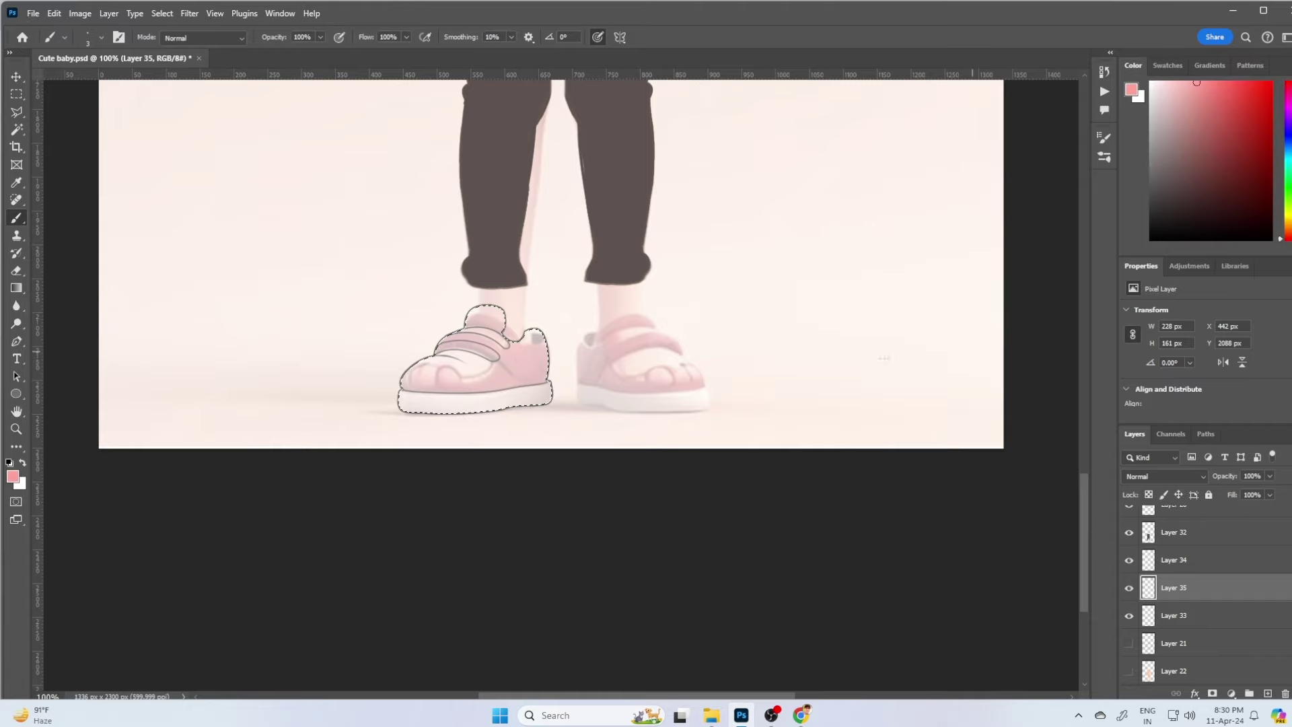
{"action": "key", "text": "alt+BackSpace"}
{"action": "key", "text": "ctrl+d"}
On the outline layer, draw a curved path across the shoe just above the sole
{"action": "key", "text": "ctrl+plus"}
{"action": "key", "text": "ctrl+plus"}
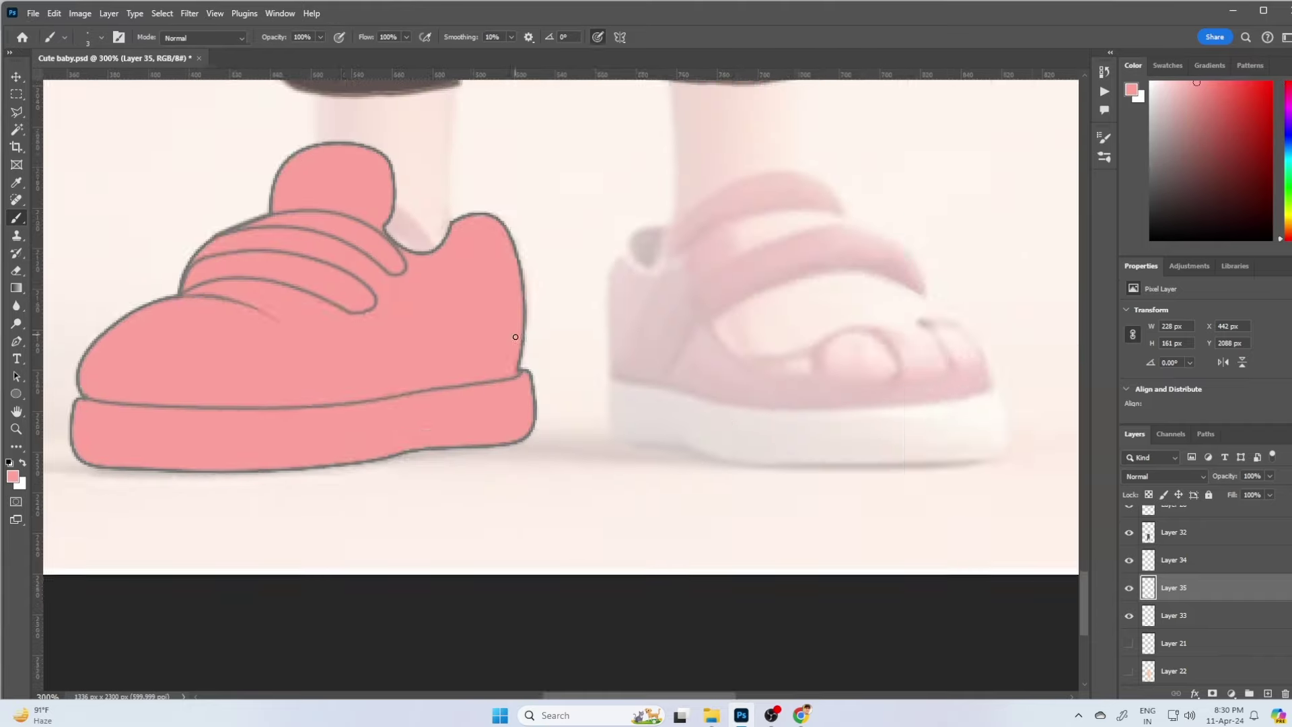
{"action": "key", "text": "alt+bracketright"}
{"action": "key", "text": "p"}
{"action": "left_click", "coordinate": [276, 385]}
{"action": "left_click_drag", "start_coordinate": [439, 397], "coordinate": [490, 372]}
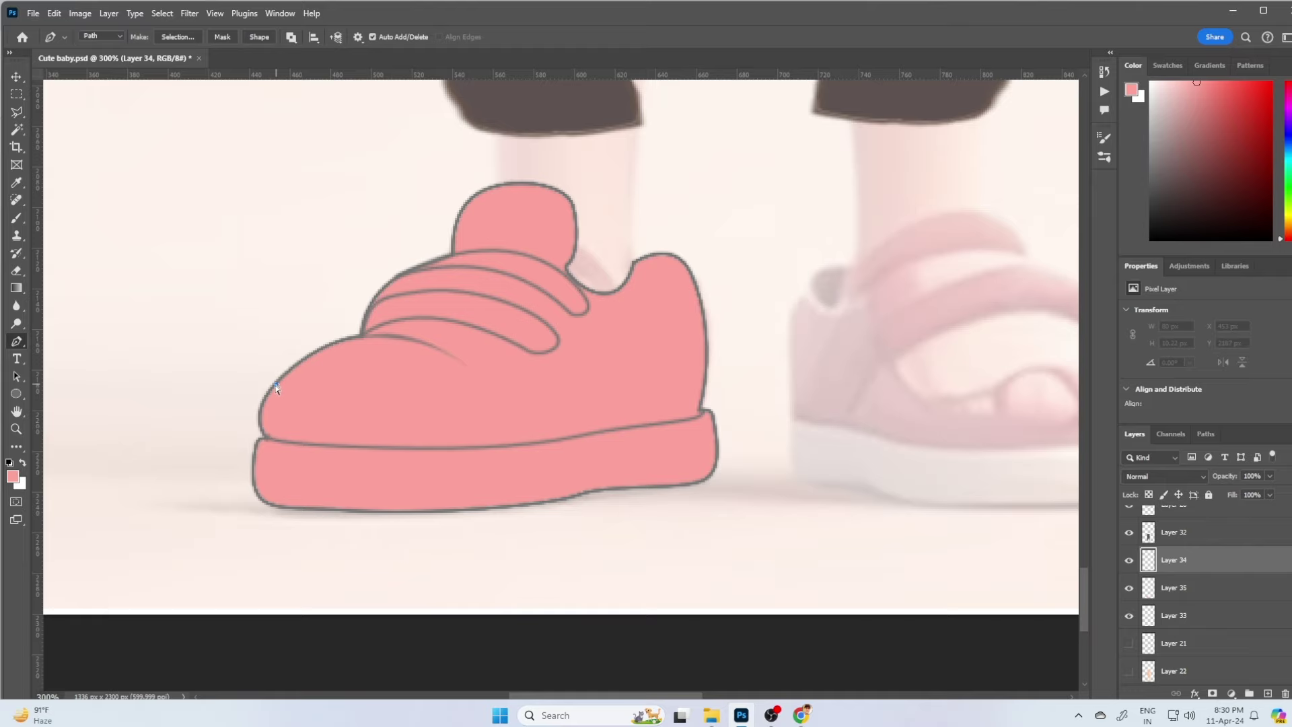
{"action": "left_click", "coordinate": [604, 308]}
{"action": "right_click", "coordinate": [576, 348]}
{"action": "key", "text": "Escape"}
Stroke the new sole line in the grey sampled from the shoe outline
{"action": "key", "text": "i"}
{"action": "left_click", "coordinate": [587, 426]}
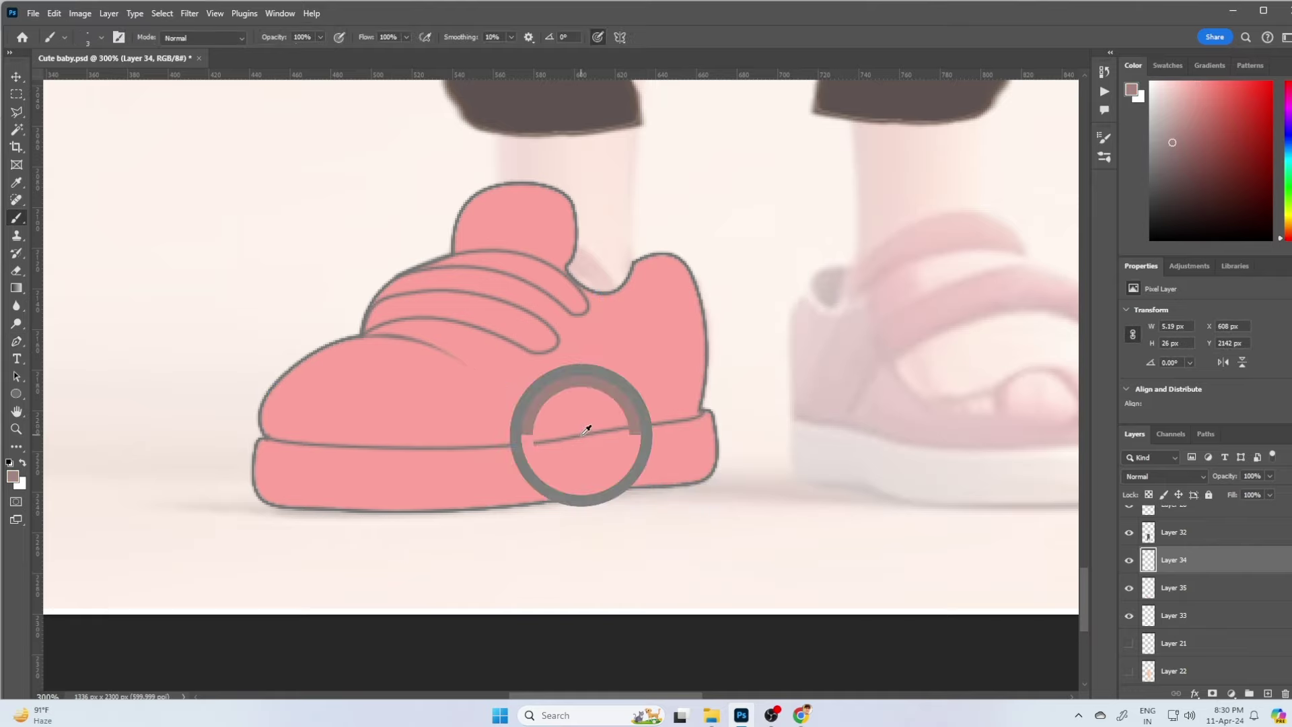
{"action": "key", "text": "p"}
{"action": "right_click", "coordinate": [543, 386]}
{"action": "left_click", "coordinate": [585, 466]}
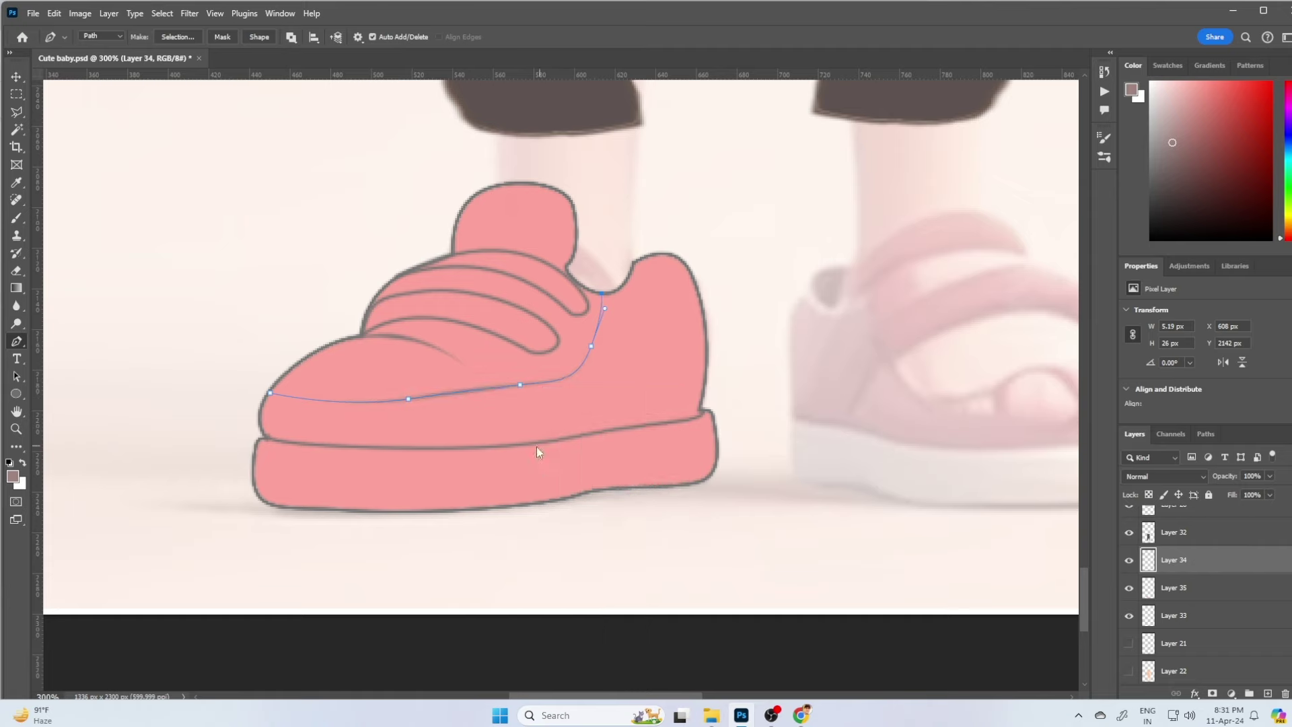
{"action": "left_click", "coordinate": [723, 219]}
{"action": "key", "text": "Return"}
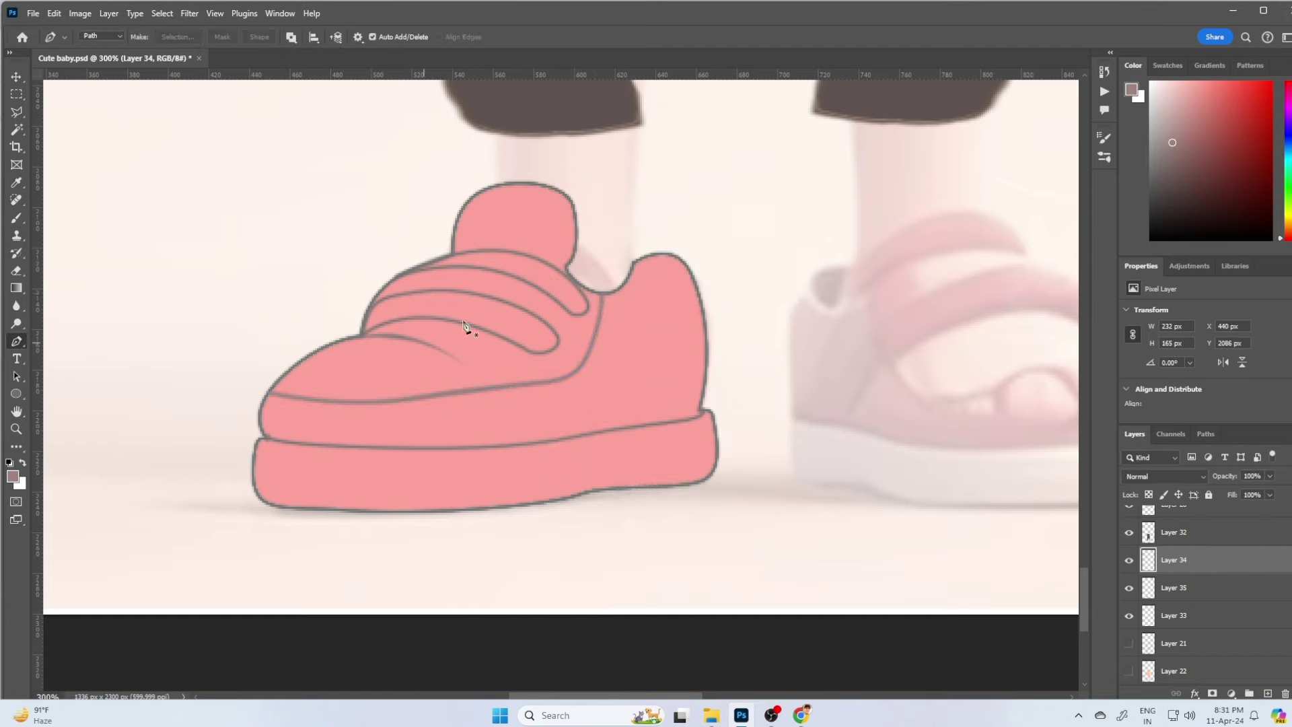
Select the toe and strap areas and fill them white on the pink fill layer
{"action": "key", "text": "w"}
{"action": "left_click", "coordinate": [161, 14]}
{"action": "left_click", "coordinate": [296, 245]}
{"action": "left_click", "coordinate": [705, 224]}
{"action": "left_click", "coordinate": [1155, 588]}
{"action": "key", "text": "ctrl+BackSpace"}
{"action": "key", "text": "ctrl+d"}
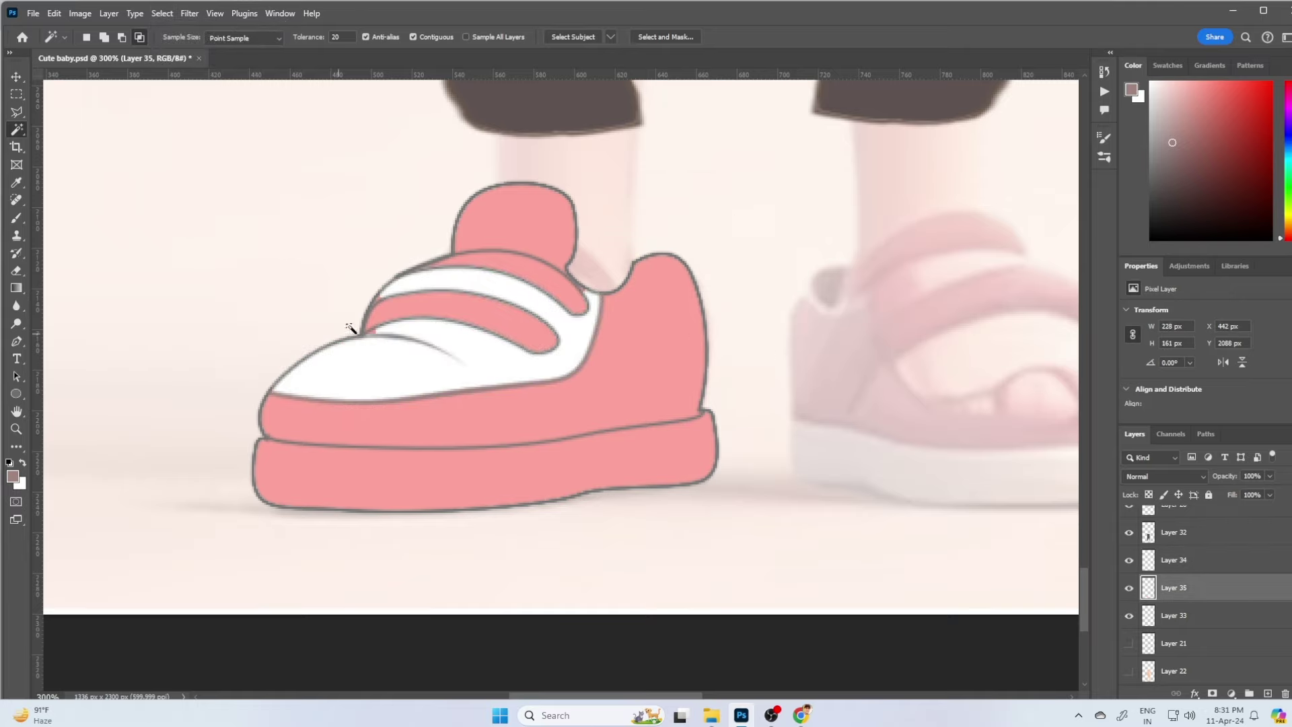
{"action": "key", "text": "b"}
{"action": "left_click", "coordinate": [387, 331], "text": "alt"}
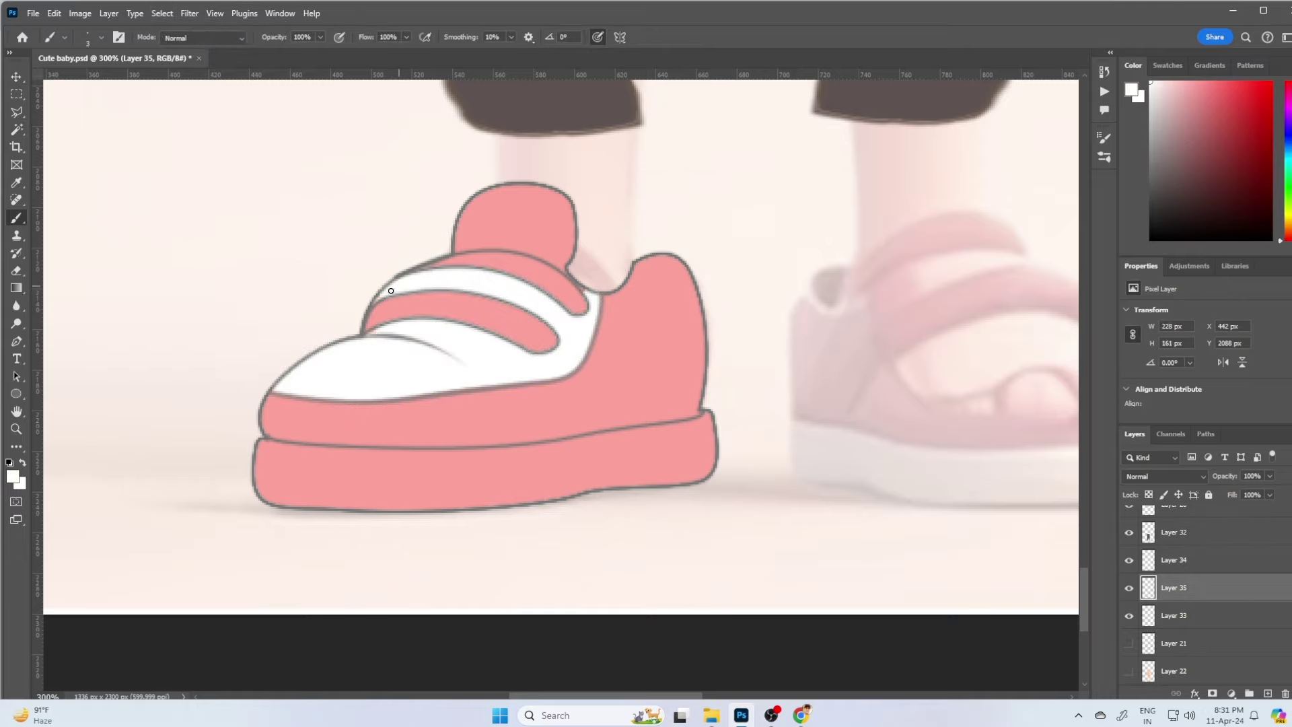
{"action": "key", "text": "ctrl+minus"}
{"action": "key", "text": "ctrl+minus"}
{"action": "key", "text": "ctrl+minus"}
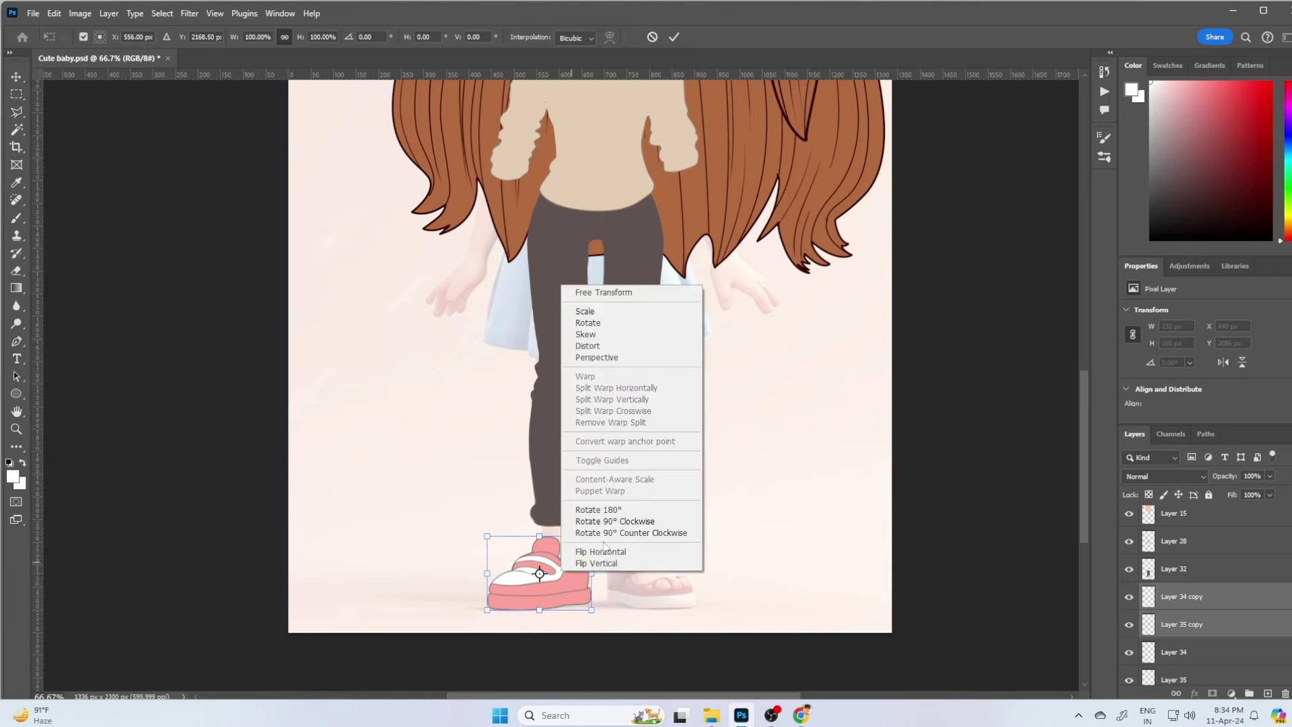
Flip the duplicated shoe horizontally, move it onto the right foot, narrow and skew it
{"action": "left_click", "coordinate": [600, 551]}
{"action": "mouse_move", "coordinate": [538, 582]}
{"action": "left_mouse_down"}
{"action": "mouse_move", "coordinate": [686, 568]}
{"action": "mouse_move", "coordinate": [701, 609]}
{"action": "mouse_move", "coordinate": [702, 564]}
{"action": "left_mouse_up"}
{"action": "left_click_drag", "start_coordinate": [597, 576], "coordinate": [604, 571]}
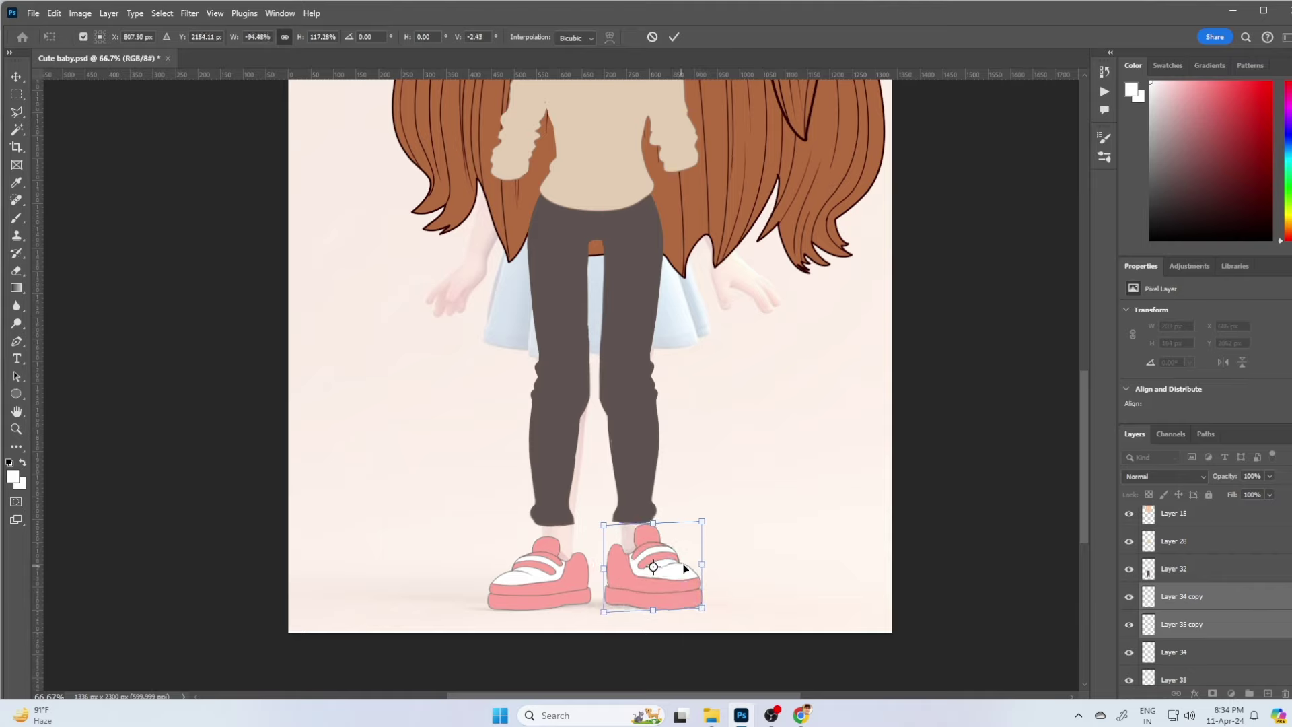
{"action": "left_click_drag", "start_coordinate": [706, 573], "coordinate": [702, 565]}
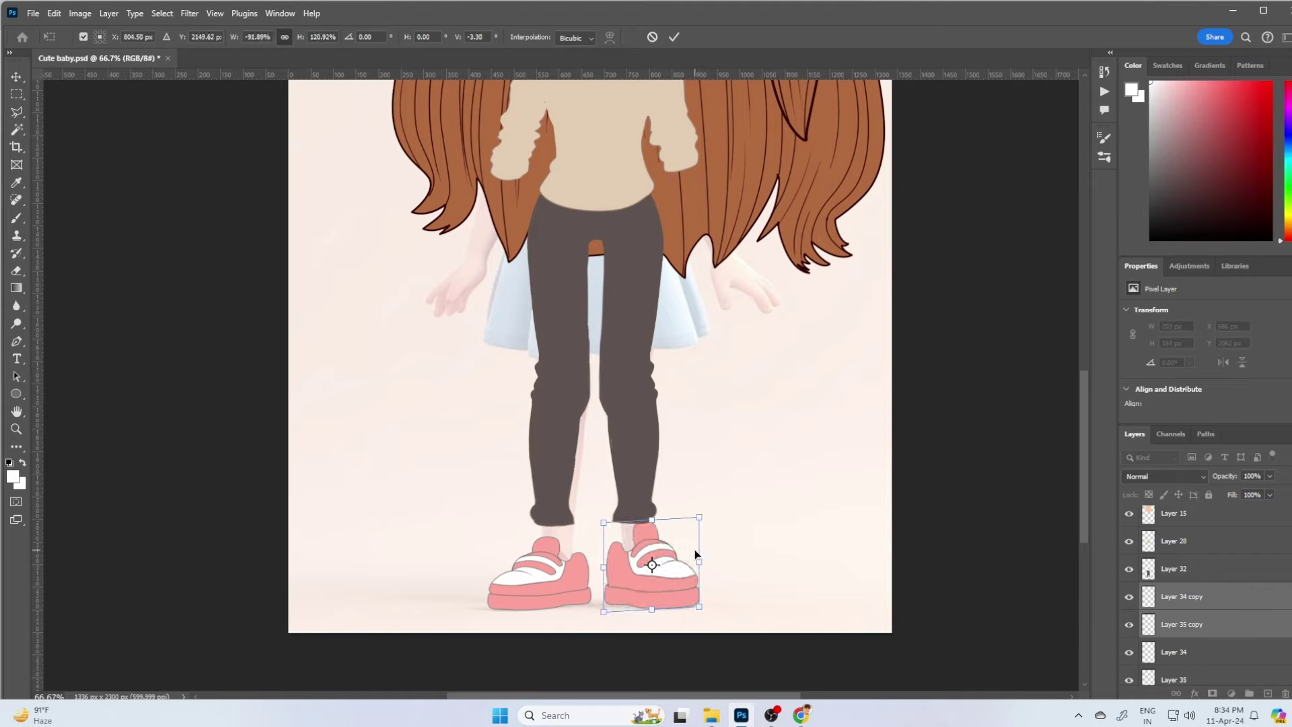
{"action": "key", "text": "Return"}
Skew the left shoe slightly and widen it toward the left
{"action": "key", "text": "b"}
{"action": "key", "text": "alt+bracketleft"}
{"action": "key", "text": "ctrl+t"}
{"action": "left_click_drag", "start_coordinate": [591, 569], "coordinate": [590, 567]}
{"action": "left_click_drag", "start_coordinate": [501, 581], "coordinate": [496, 579]}
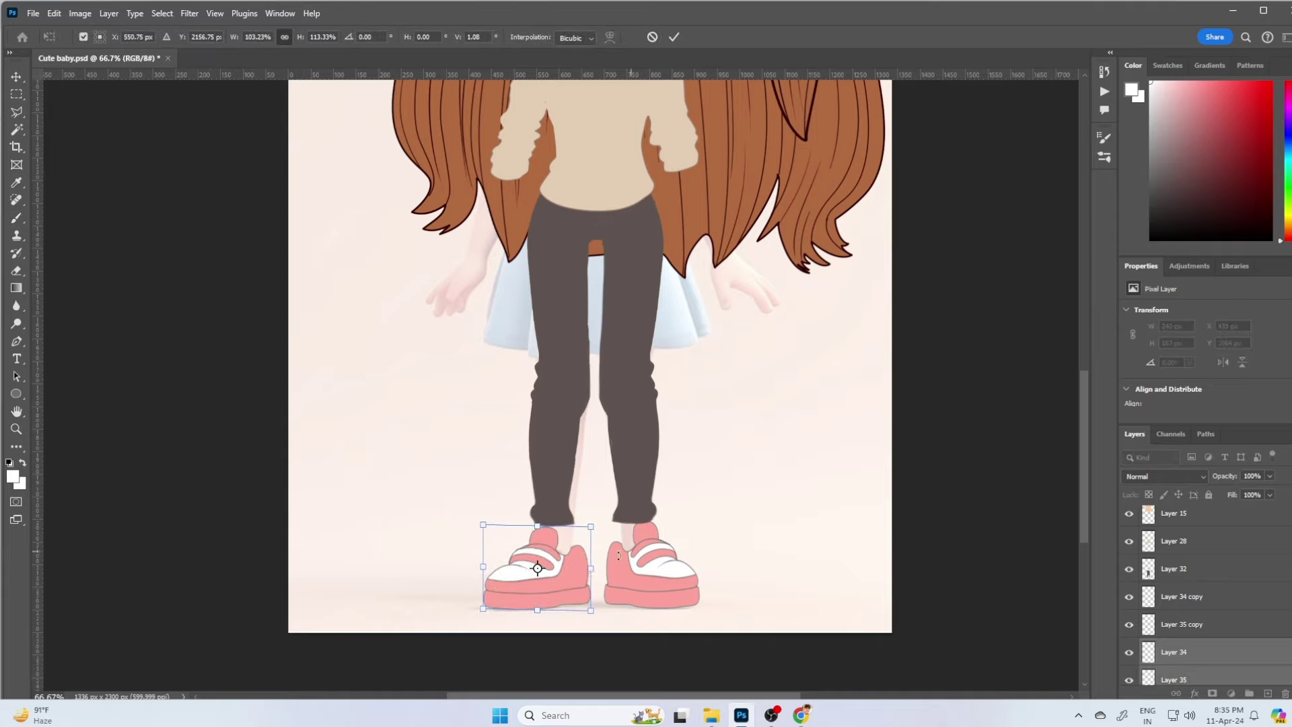
{"action": "key", "text": "Return"}
{"action": "scroll", "coordinate": [672, 525], "scroll_direction": "up", "scroll_amount": 1}
{"action": "scroll", "coordinate": [1183, 592], "scroll_direction": "down", "scroll_amount": 2}
{"action": "scroll", "coordinate": [1127, 620], "scroll_direction": "down", "scroll_amount": 2}
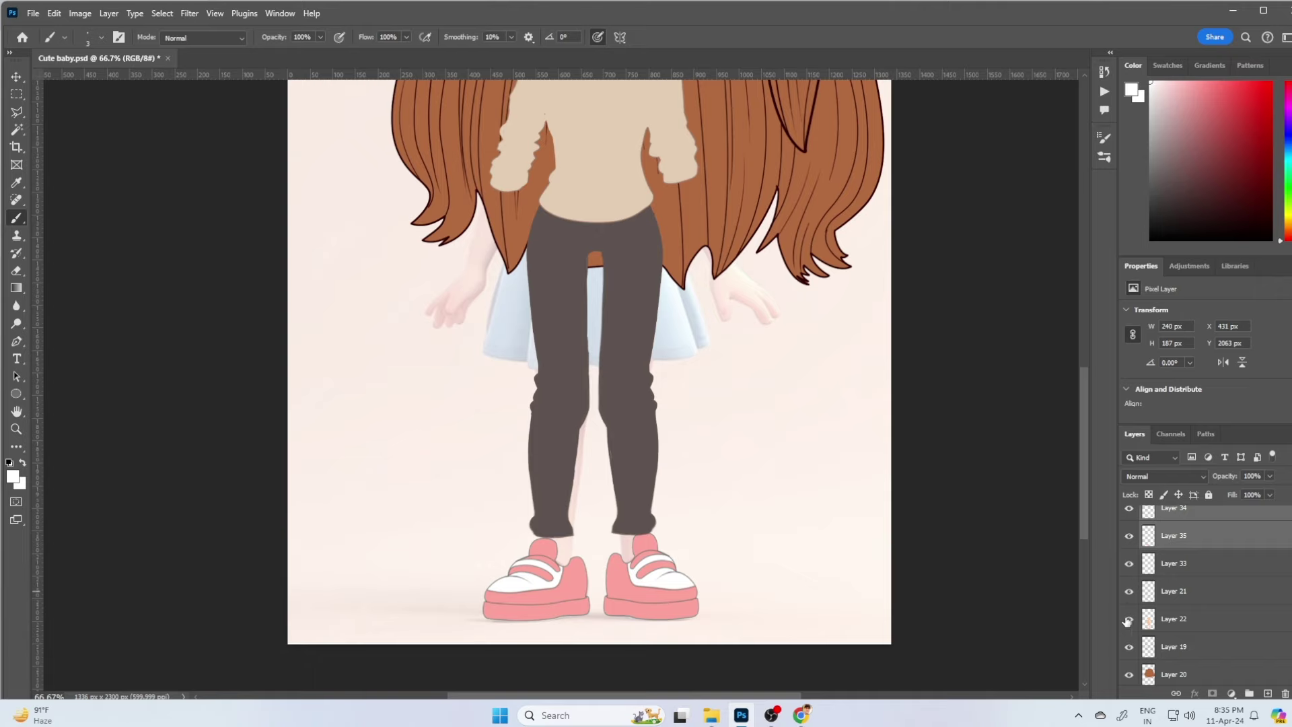
Show the arms and hands layer and nudge both shoes into place under the legs
{"action": "left_click", "coordinate": [1128, 618]}
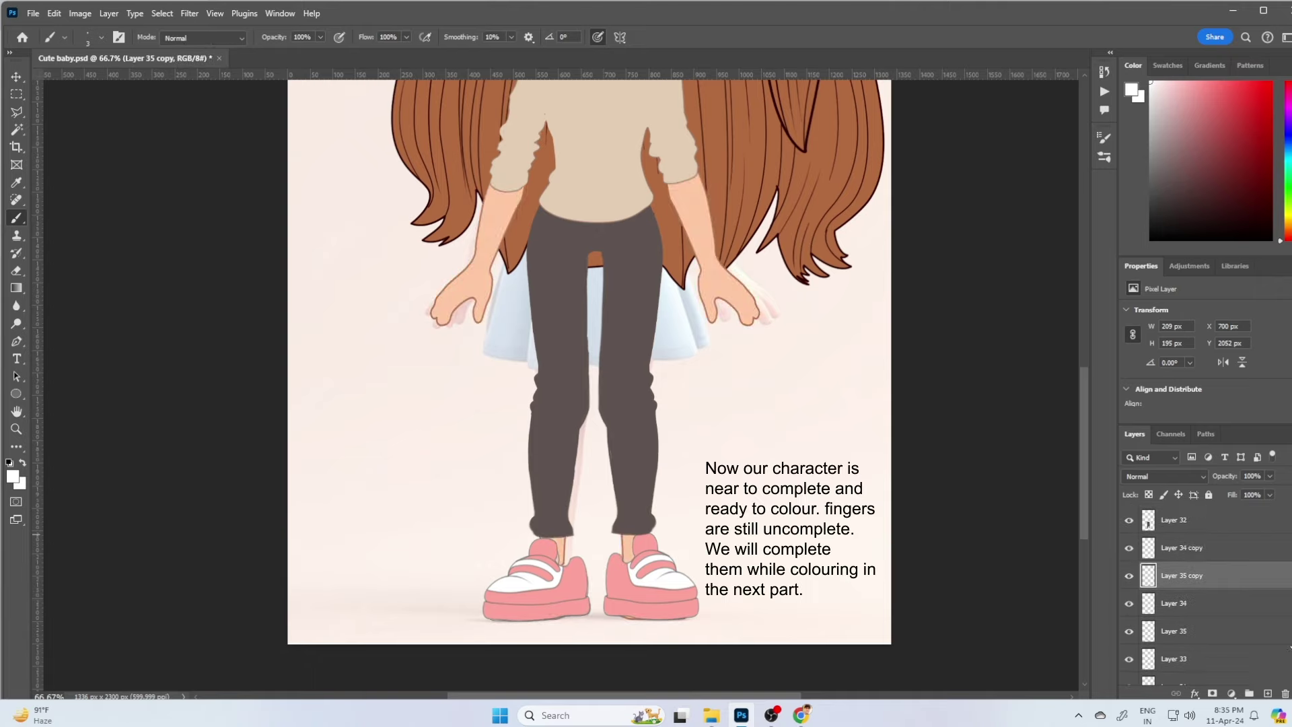
{"action": "left_click", "coordinate": [1191, 605], "text": "ctrl"}
{"action": "left_click_drag", "start_coordinate": [658, 595], "coordinate": [647, 583]}
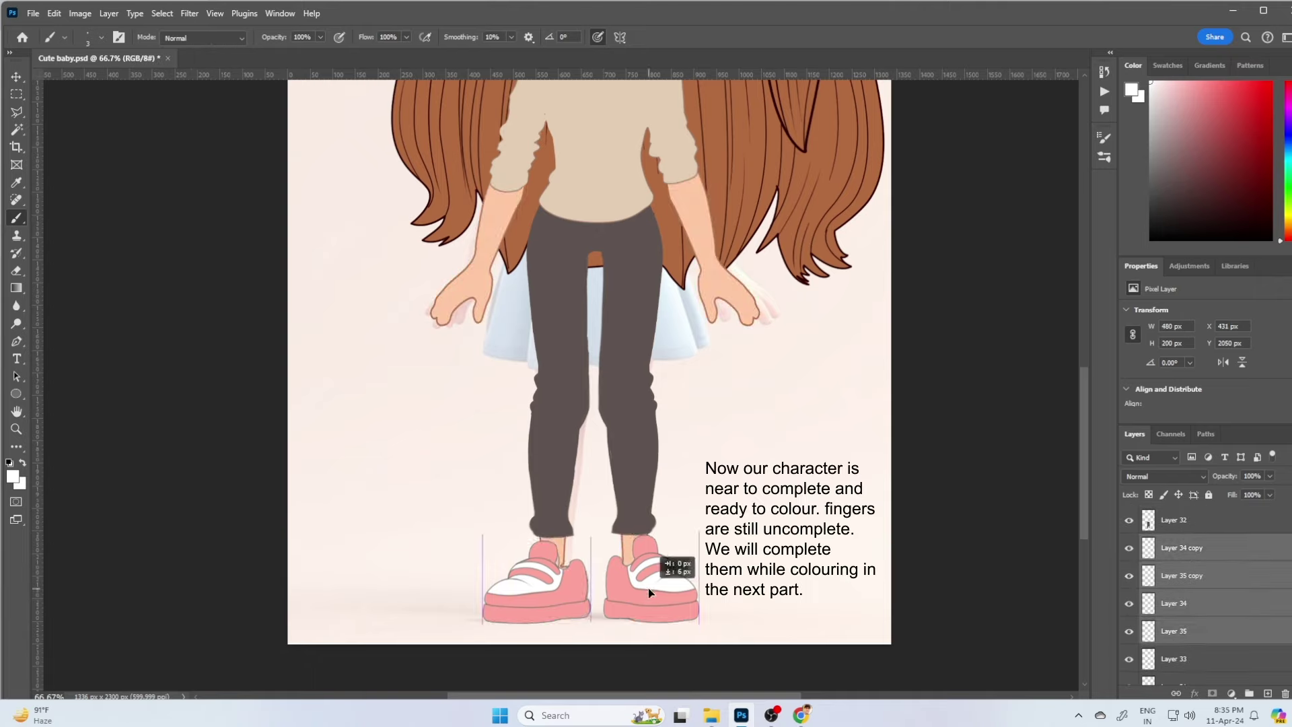
Shorten both arm-and-hand layers slightly from the bottom
{"action": "left_click", "coordinate": [1174, 642]}
{"action": "left_click", "coordinate": [1174, 671], "text": "shift"}
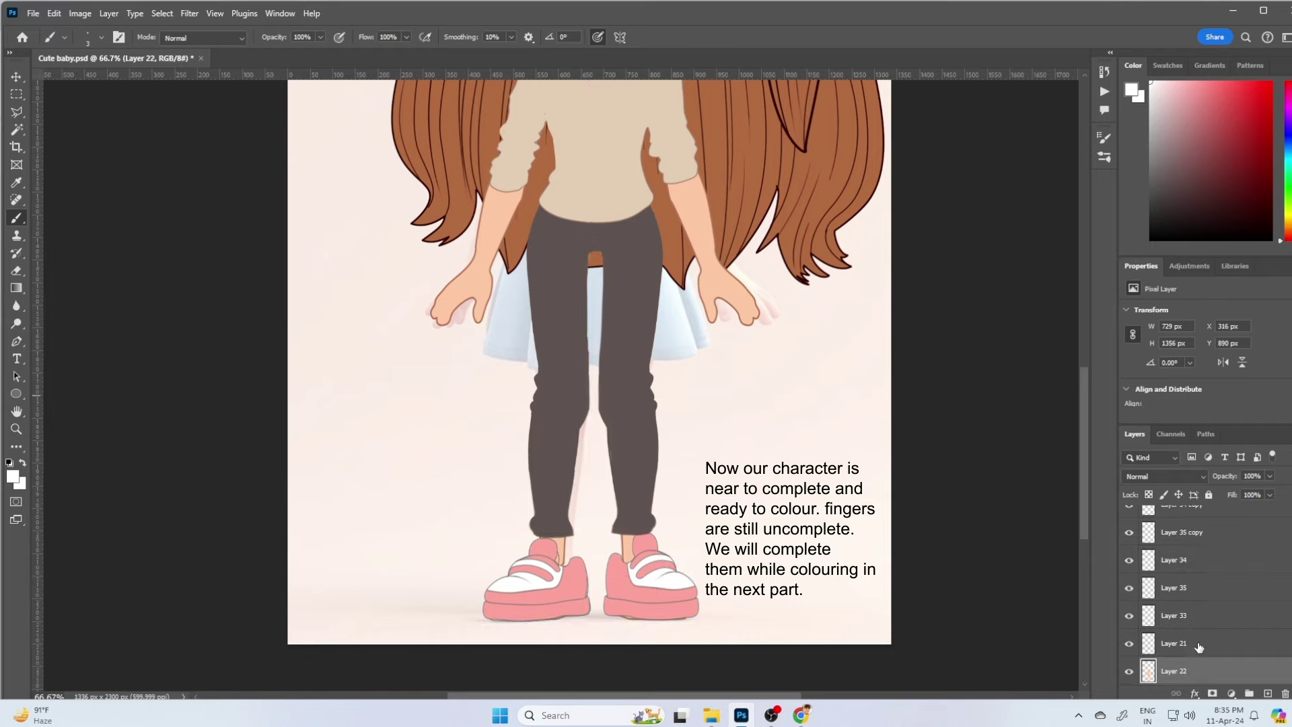
{"action": "key", "text": "ctrl+t"}
{"action": "left_click_drag", "start_coordinate": [593, 619], "coordinate": [592, 609]}
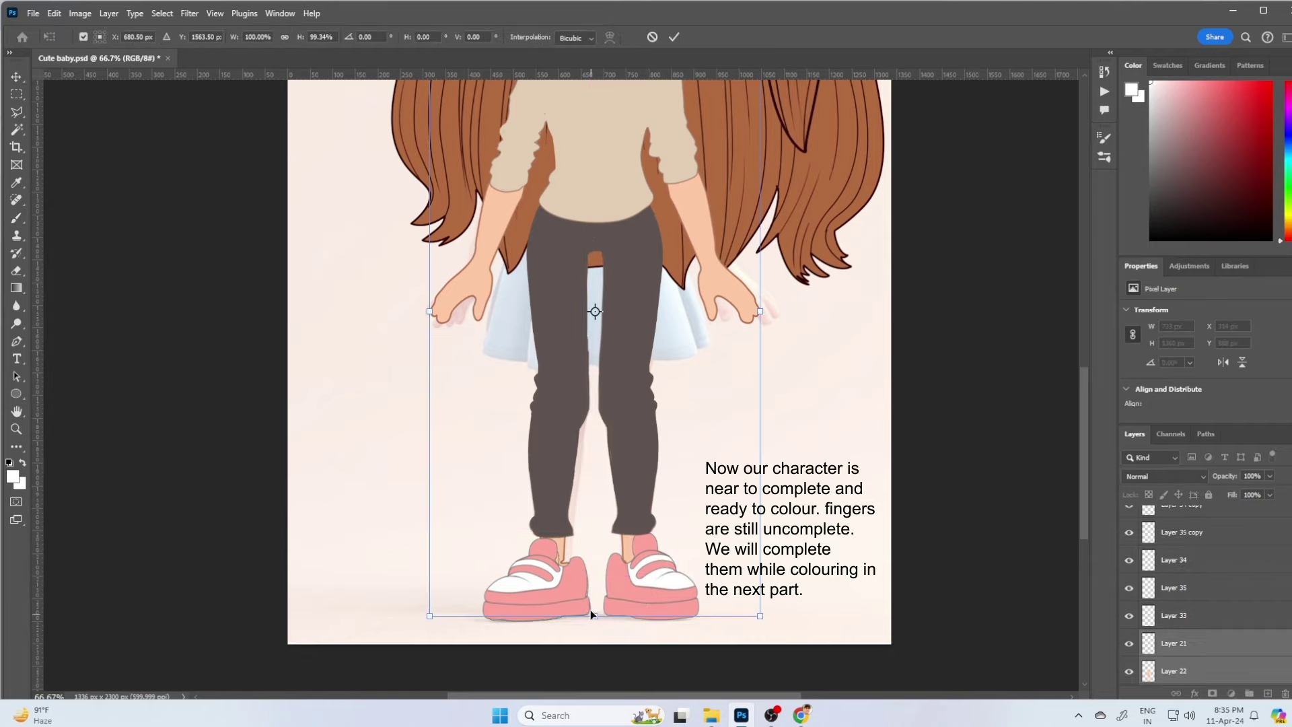
{"action": "key", "text": "Return"}
Adjust the height of all the shoe layers together from the bottom
{"action": "key", "text": "b"}
{"action": "left_click", "coordinate": [1174, 531]}
{"action": "left_click", "coordinate": [1174, 559], "text": "shift"}
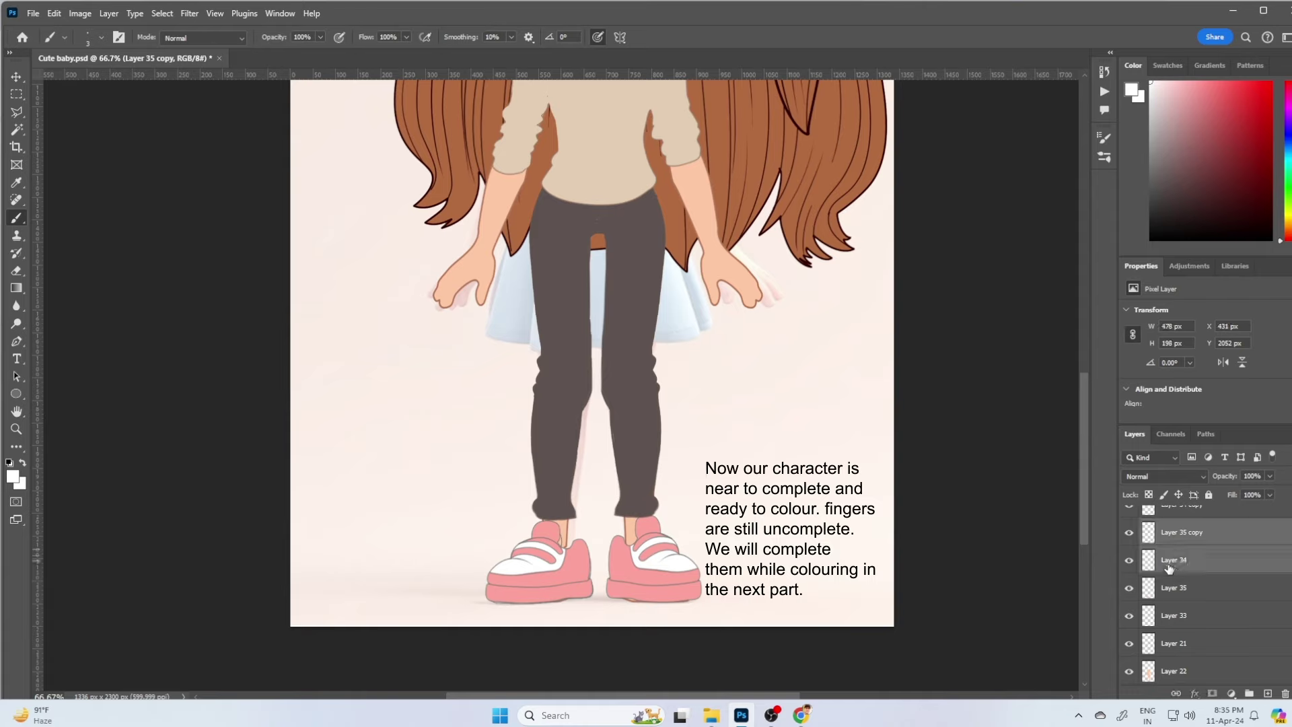
{"action": "left_click", "coordinate": [1174, 614], "text": "shift"}
{"action": "key", "text": "ctrl+t"}
{"action": "left_click_drag", "start_coordinate": [592, 607], "coordinate": [588, 608]}
{"action": "key", "text": "Return"}
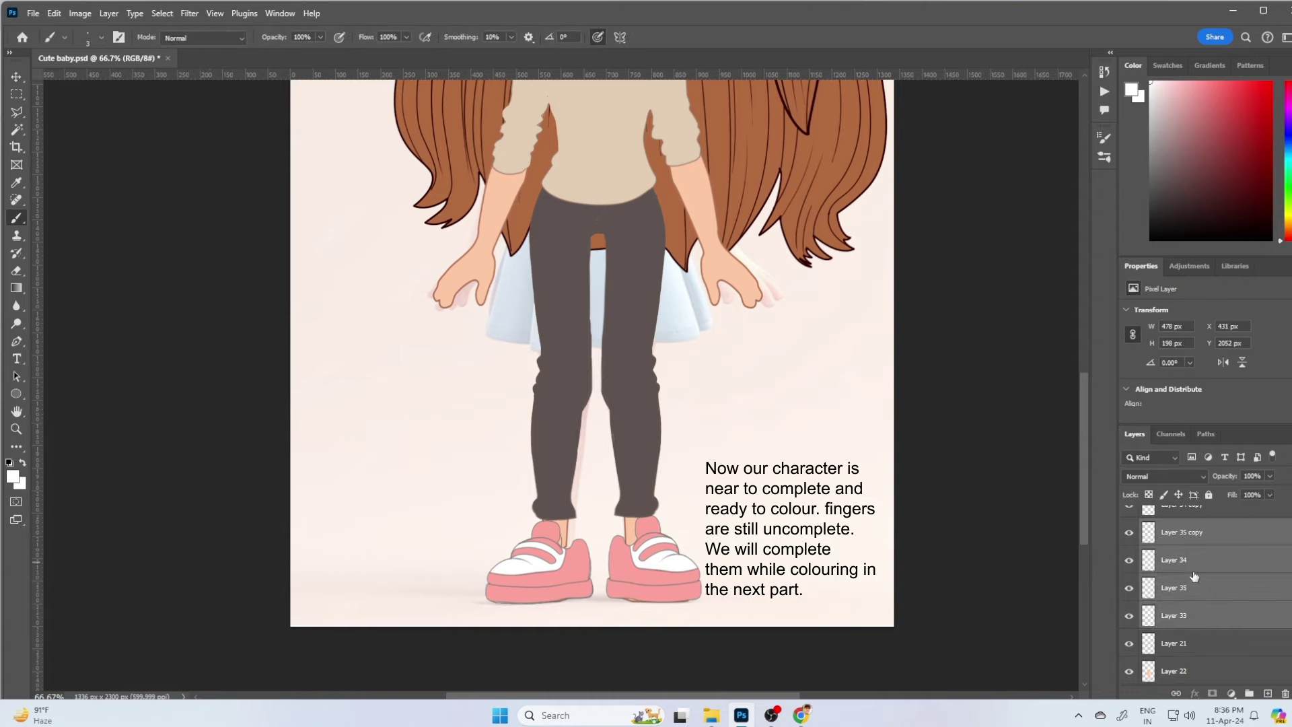
Toggle shoe layers' visibility off and back on to check them
{"action": "scroll", "coordinate": [1179, 606], "scroll_direction": "up", "scroll_amount": 1}
{"action": "left_click", "coordinate": [1179, 548]}
{"action": "left_click", "coordinate": [1129, 549]}
{"action": "left_click", "coordinate": [1129, 548]}
{"action": "left_click", "coordinate": [1128, 604]}
{"action": "left_click", "coordinate": [1129, 631]}
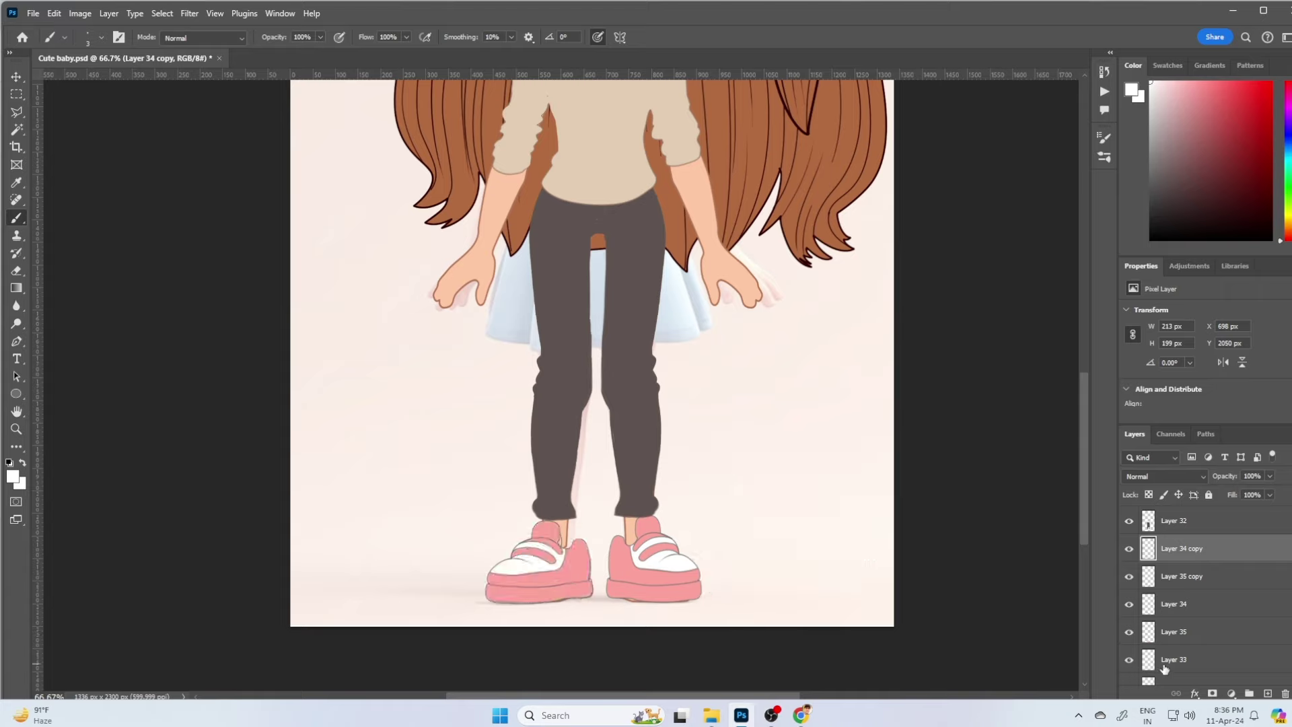
Transform all shoe layers together, trying a merge and undoing it
{"action": "left_click", "coordinate": [1174, 632]}
{"action": "left_click", "coordinate": [1174, 548], "text": "shift"}
{"action": "key", "text": "ctrl+t"}
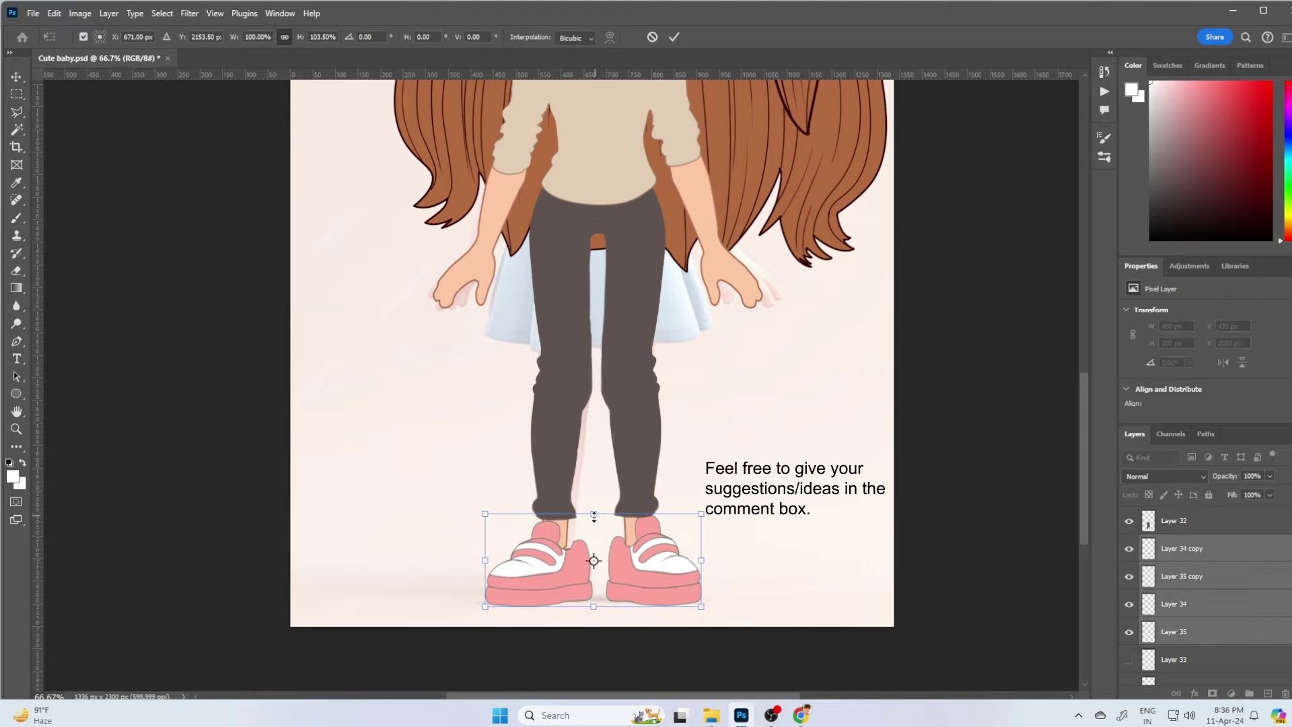
{"action": "key", "text": "Return"}
{"action": "key", "text": "ctrl+e"}
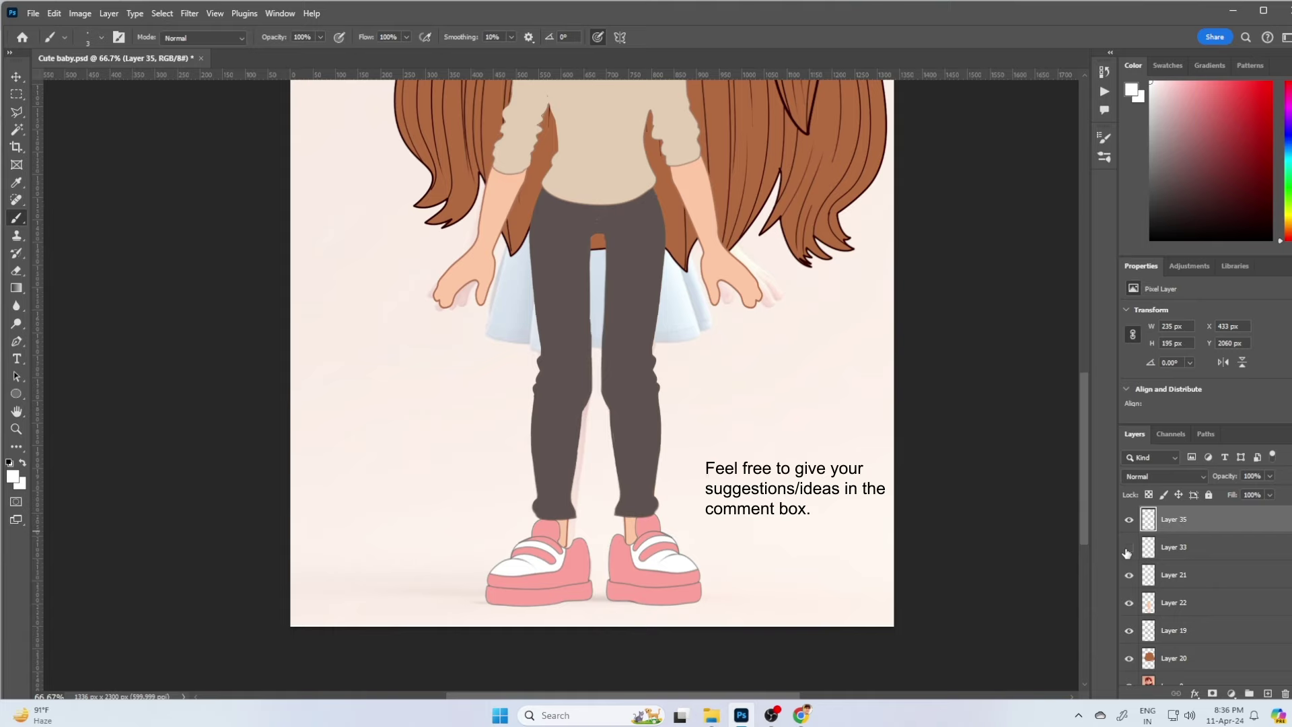
{"action": "key", "text": "ctrl+j"}
{"action": "key", "text": "ctrl+t"}
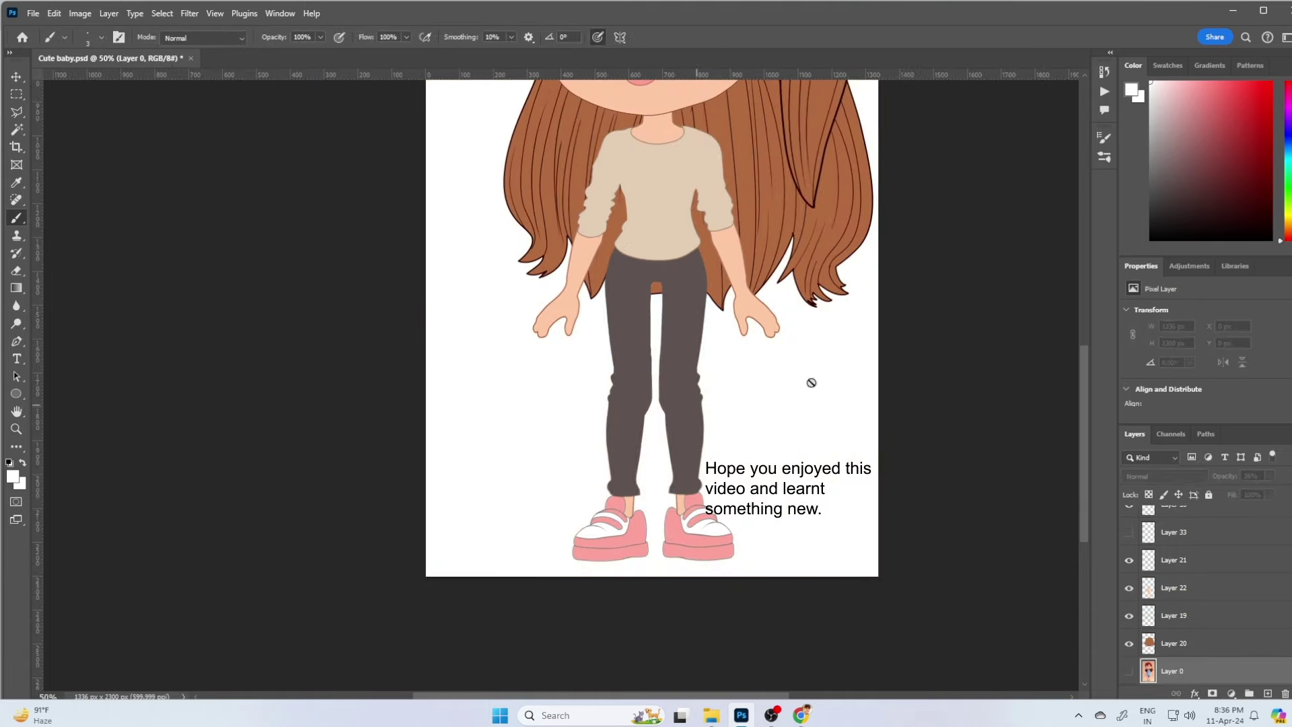
{"action": "scroll", "coordinate": [785, 461], "scroll_direction": "up", "scroll_amount": 3}
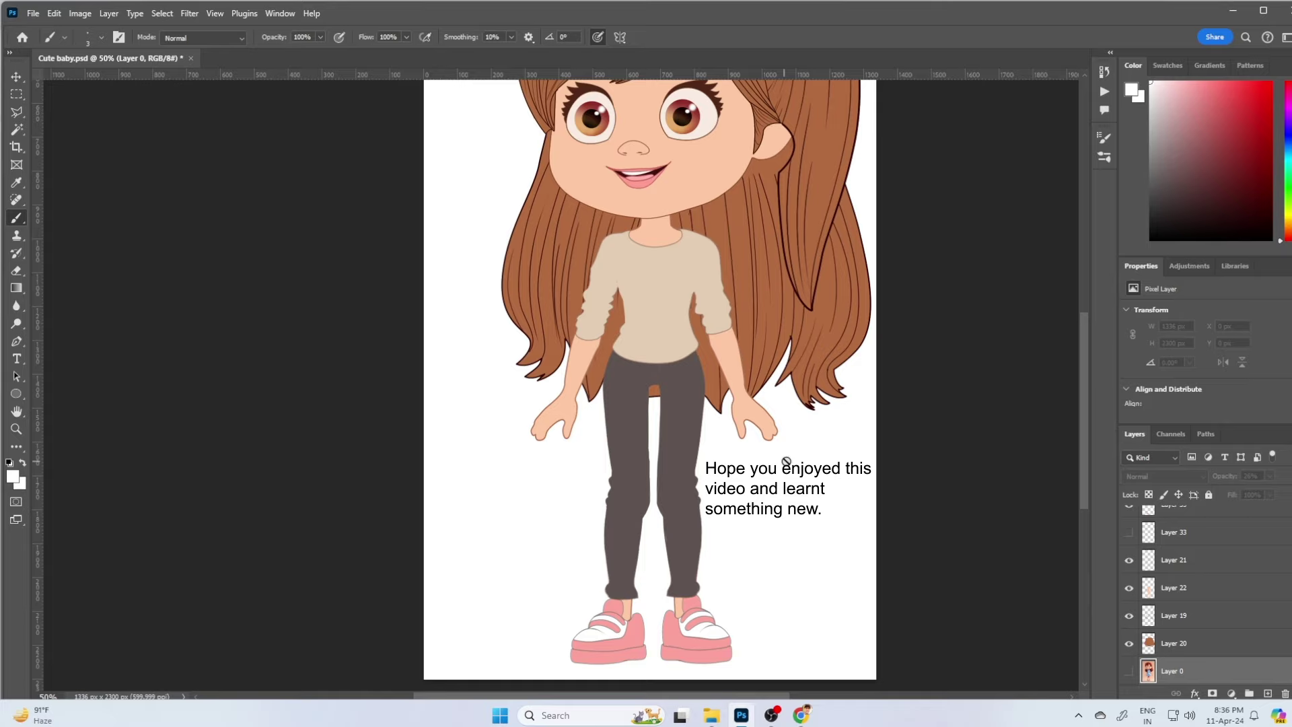